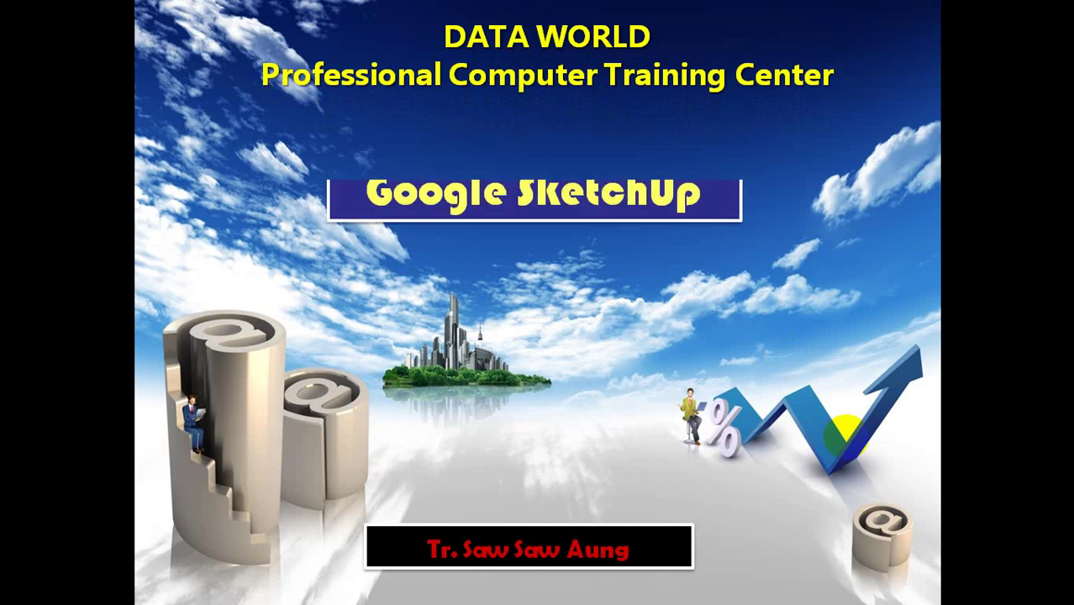
Advance the slide show from the title slide through the agenda to the closing Thank You slide
left_click(846, 434)
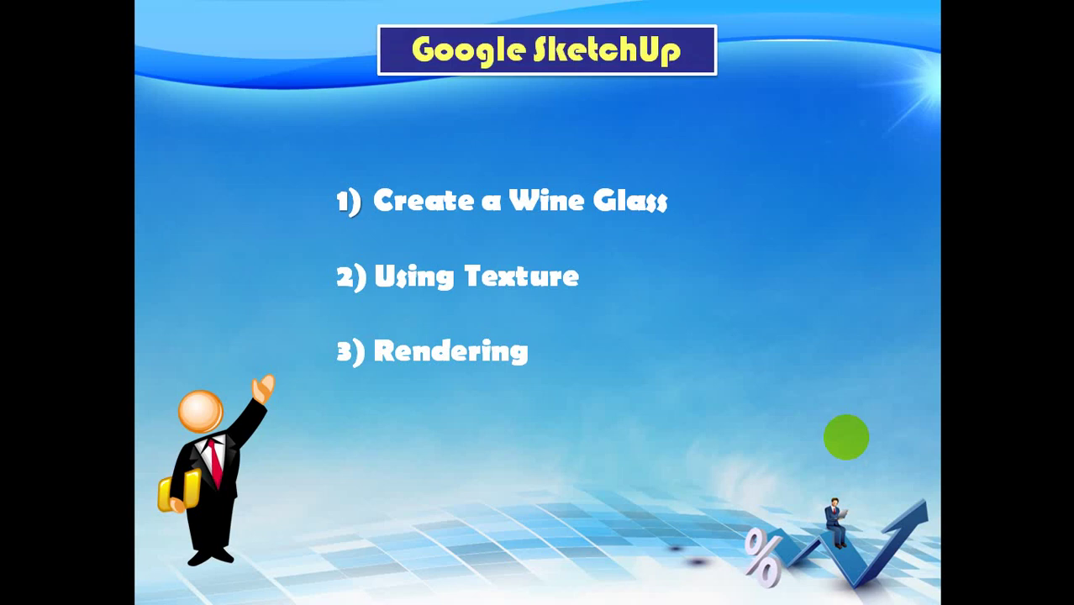
left_click(845, 437)
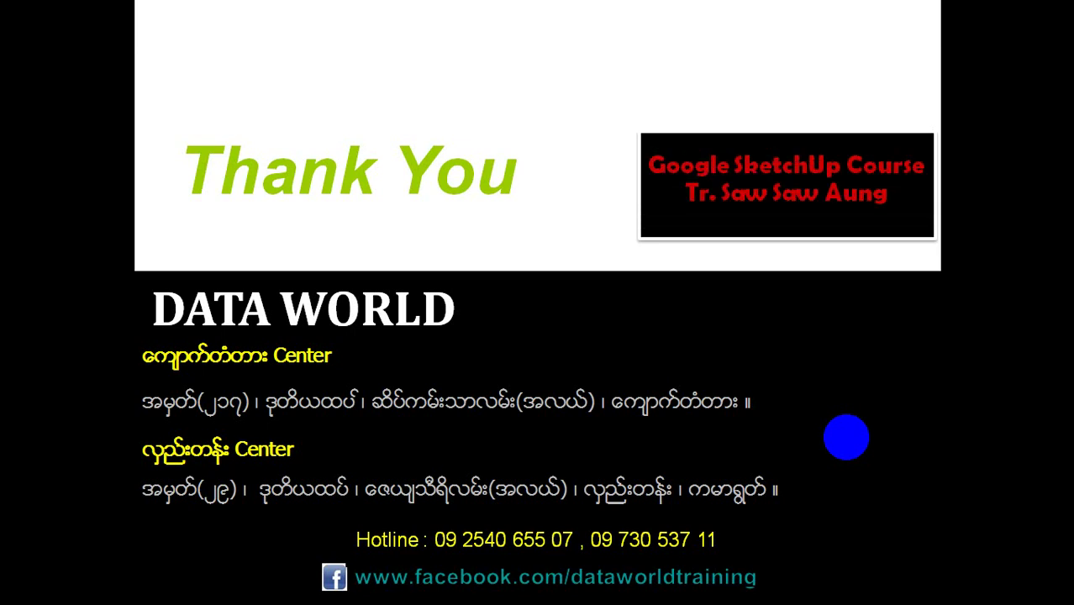
In the SketchUp model, draw a base circle of radius 1
key("alt+Tab")
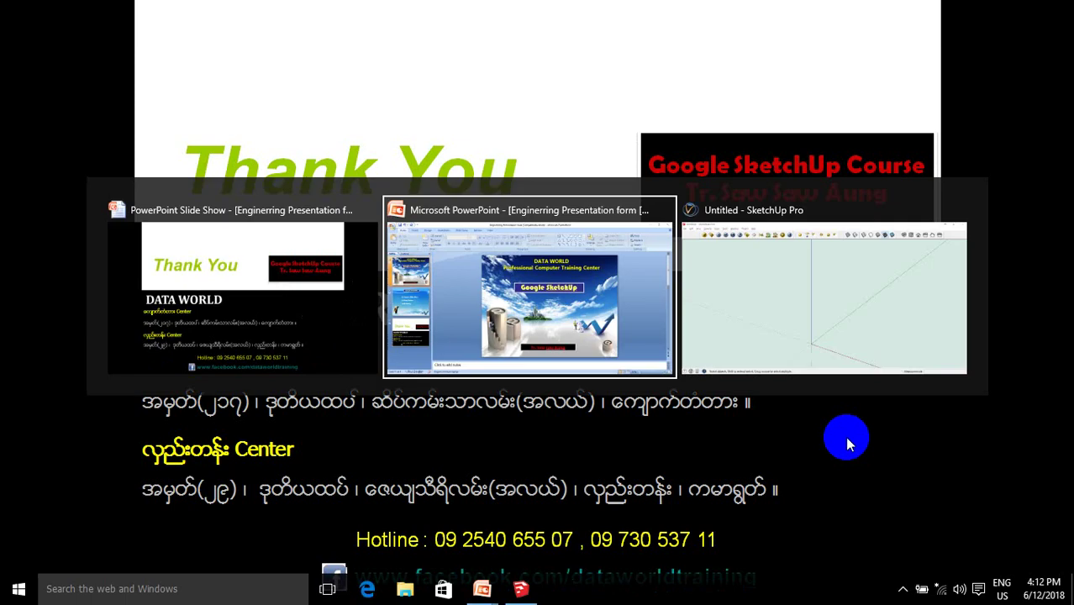
key("alt+Tab")
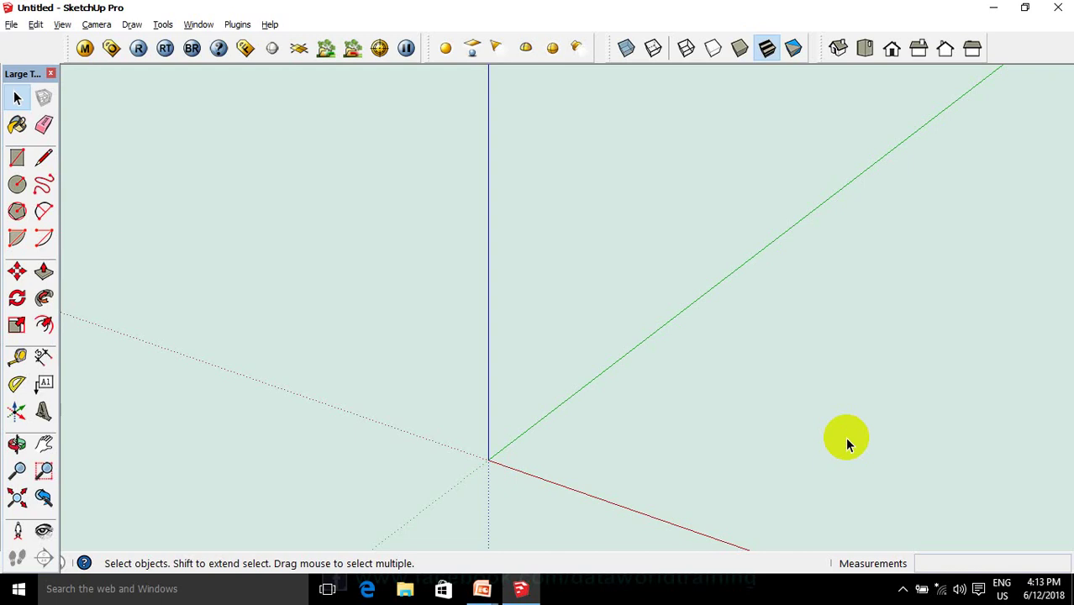
key("c")
scroll(755, 329, "down", 1)
scroll(821, 391, "down", 1)
scroll(822, 391, "up", 1)
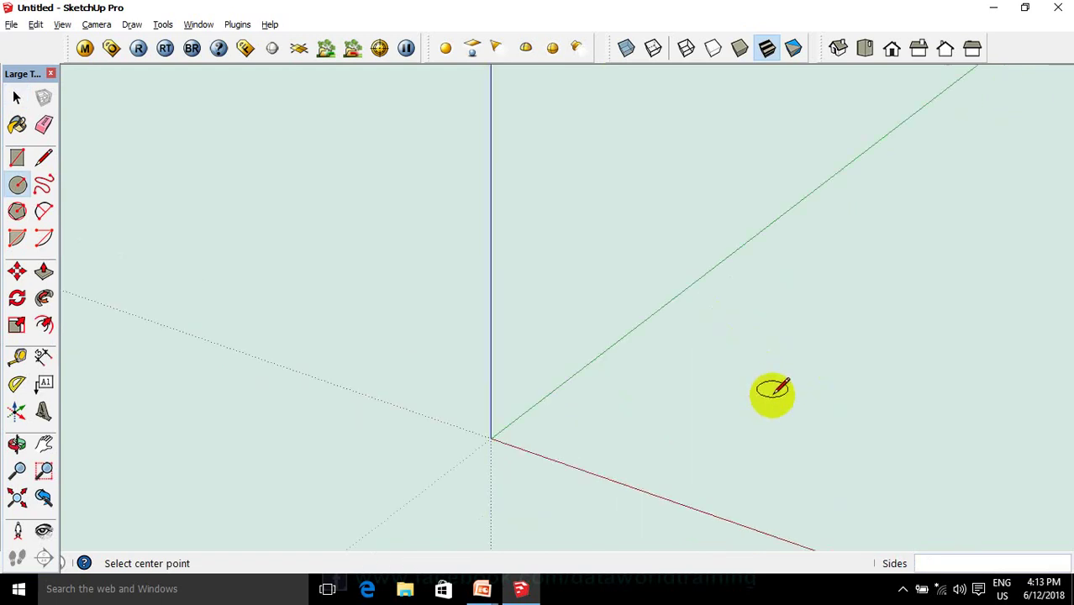
scroll(777, 389, "up", 1)
left_click(643, 433)
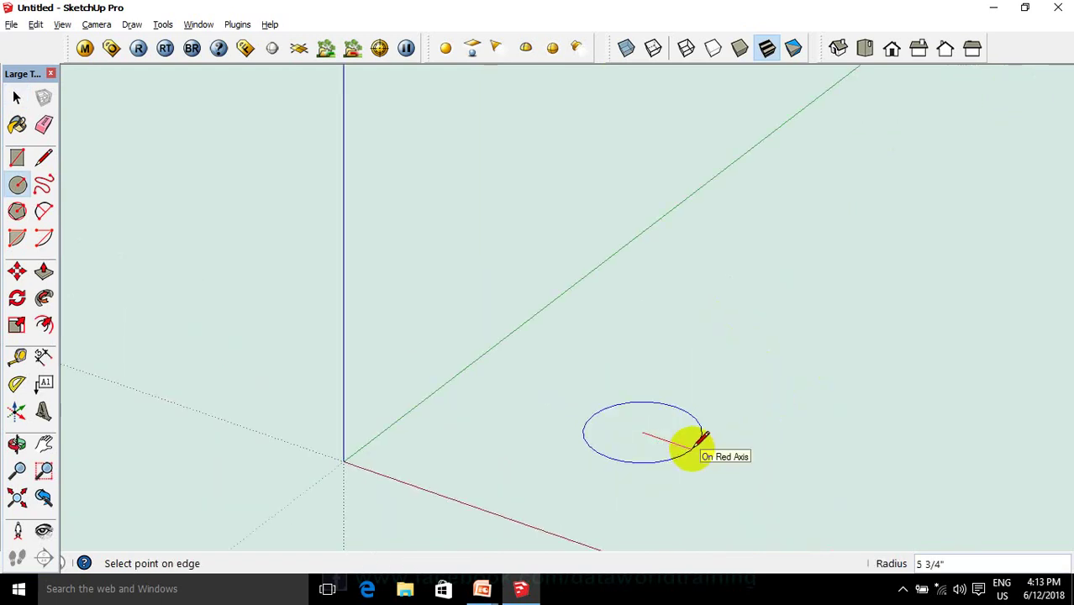
type("1")
key("Return")
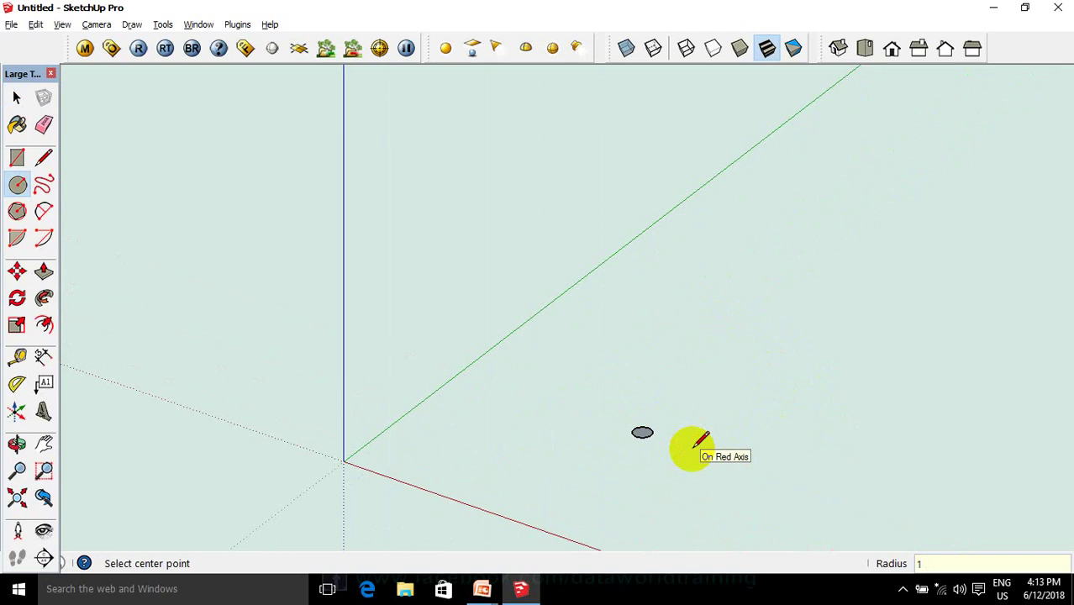
Draw a vertical line up from the circle's centre, 5 long and then extended by 4
key("l")
scroll(590, 330, "up", 1)
scroll(470, 357, "up", 3)
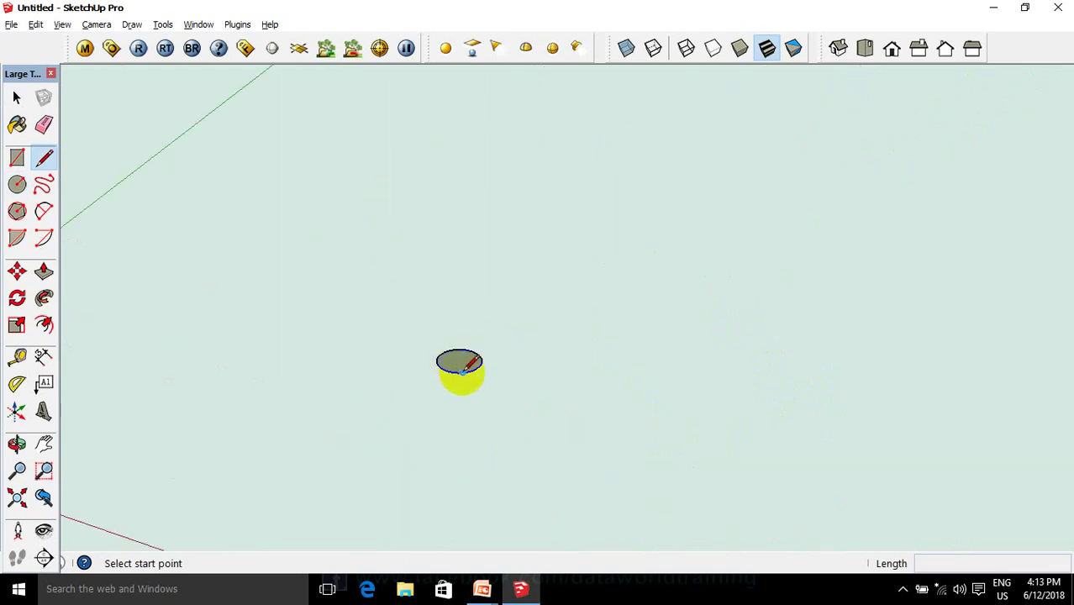
left_click(459, 361)
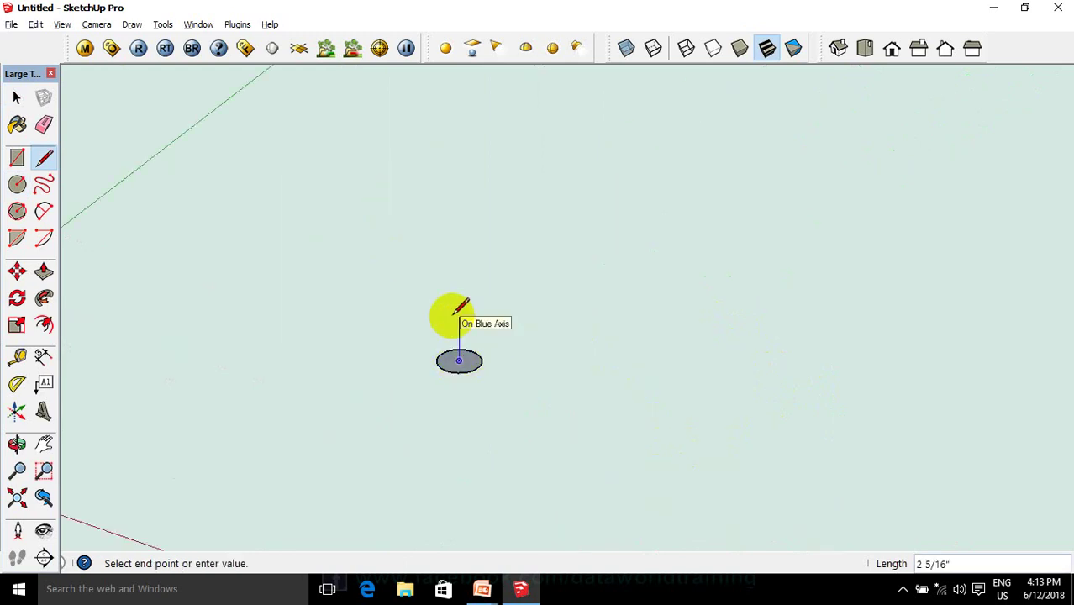
type("5")
type("4")
key("Return")
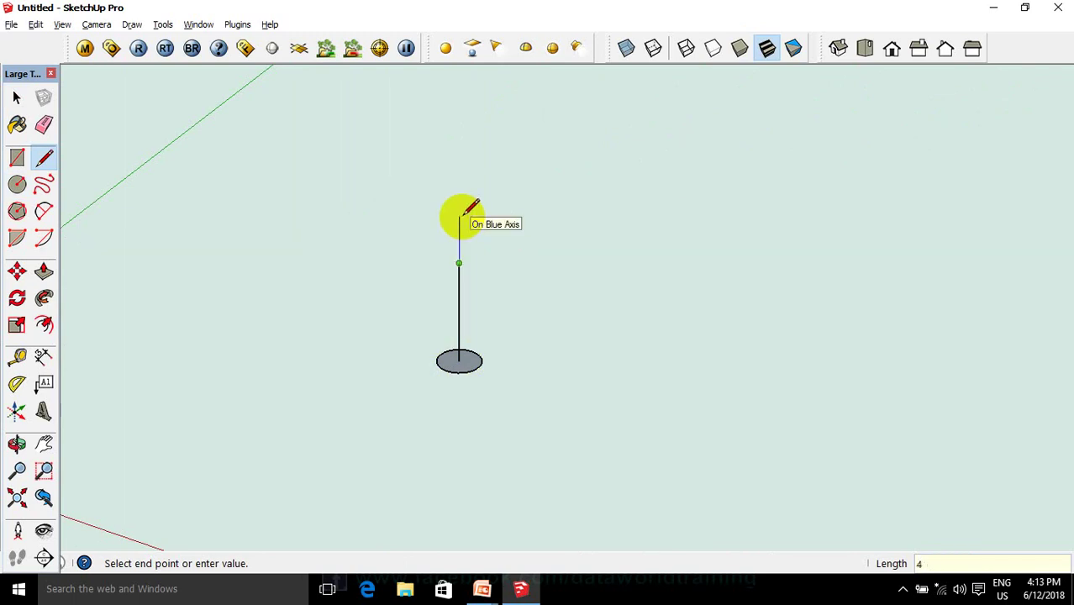
key("Return")
Add a second radius-1 circle centred on the line's joint point
key("c")
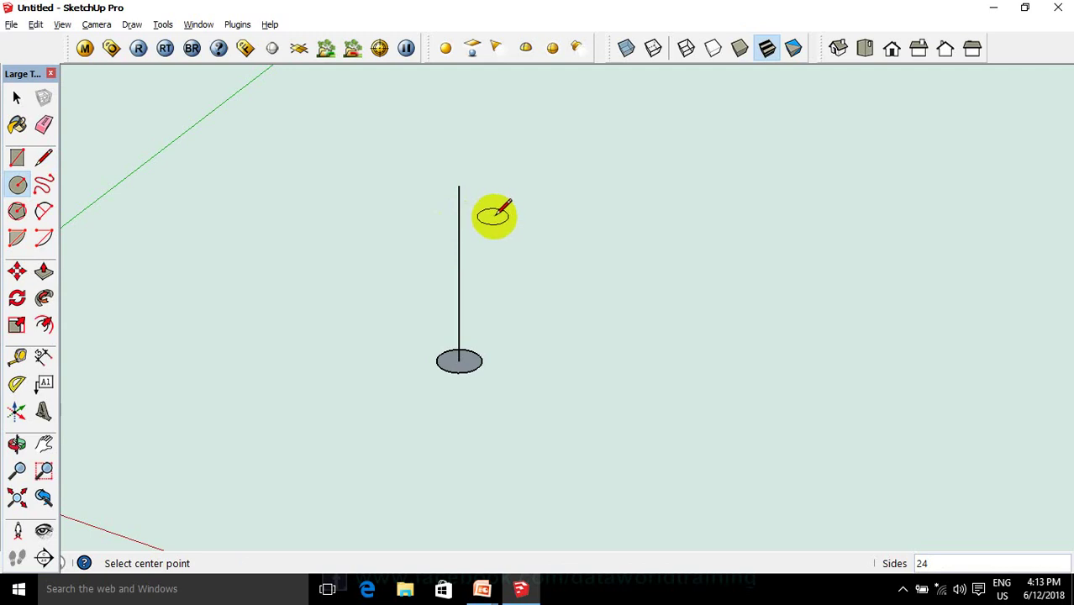
left_click(459, 264)
type("1")
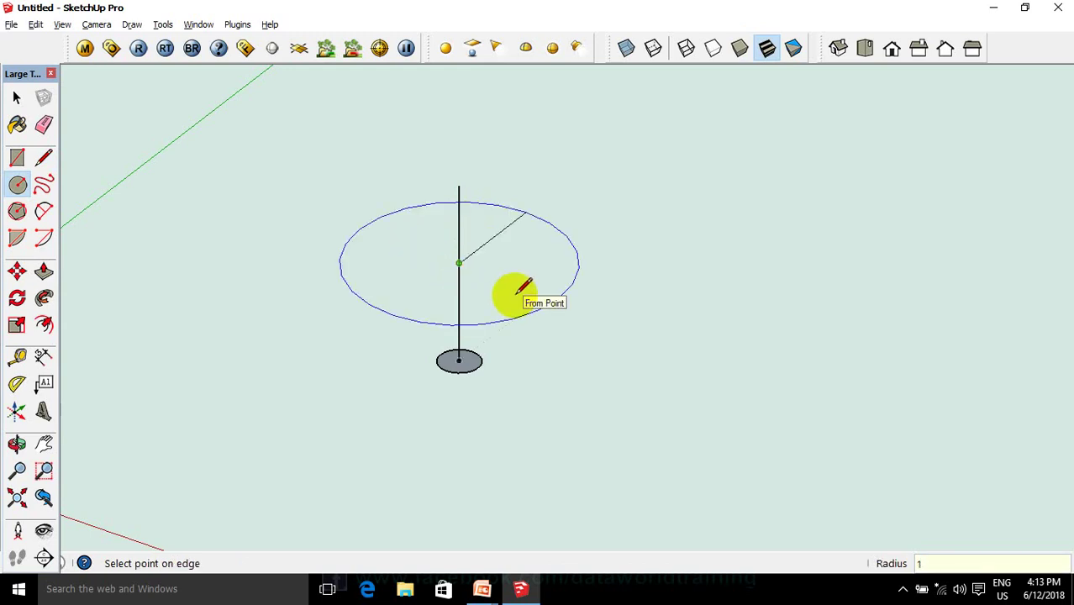
key("Return")
key("space")
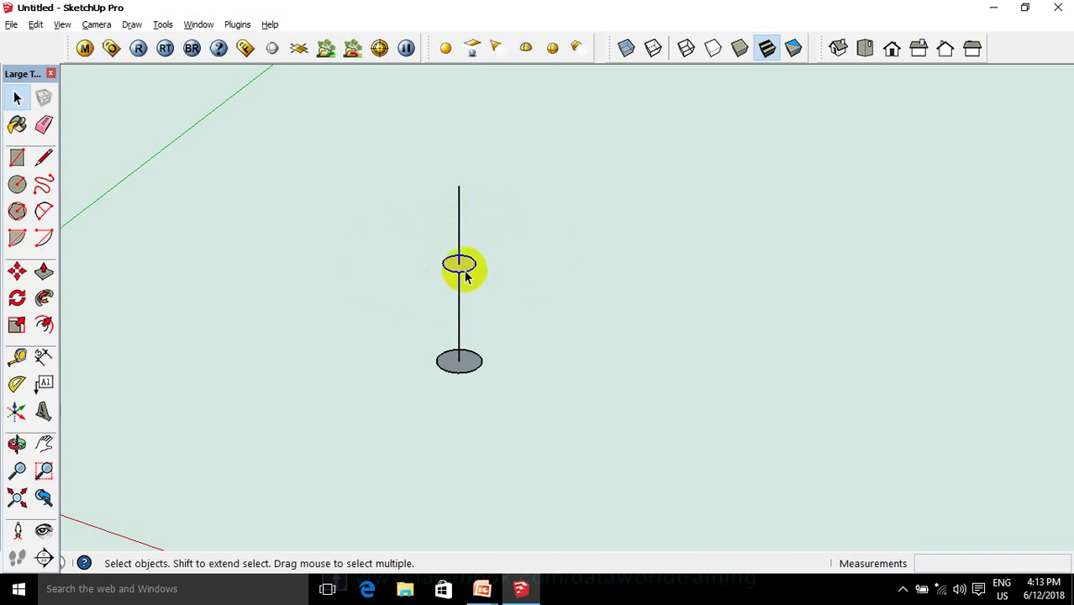
Delete the line segment between the two circles
left_click(460, 319)
scroll(534, 325, "down", 2)
scroll(613, 319, "up", 2)
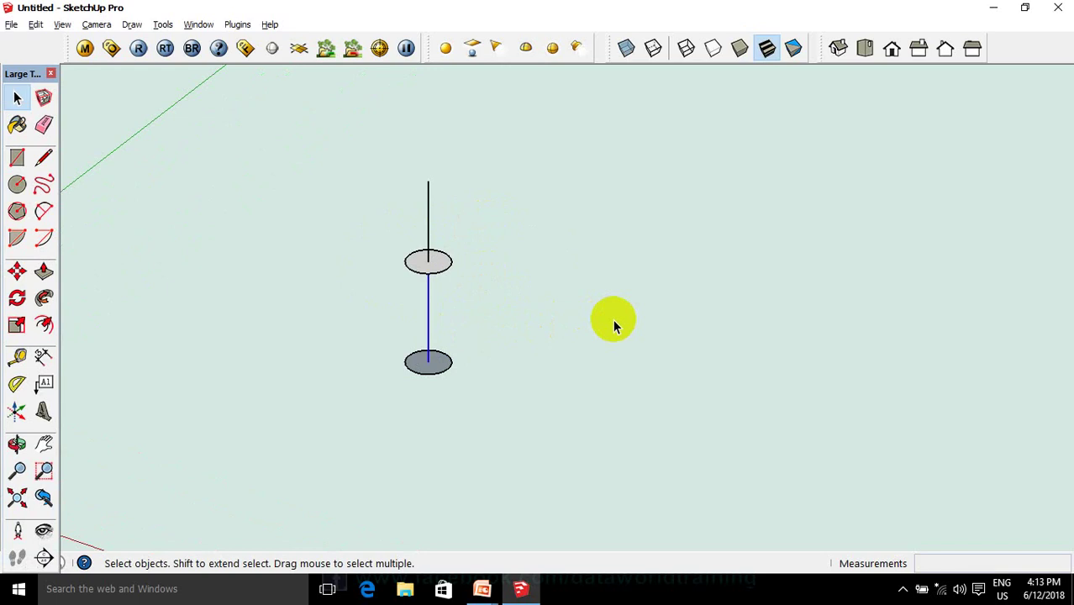
key("Delete")
scroll(862, 372, "down", 1)
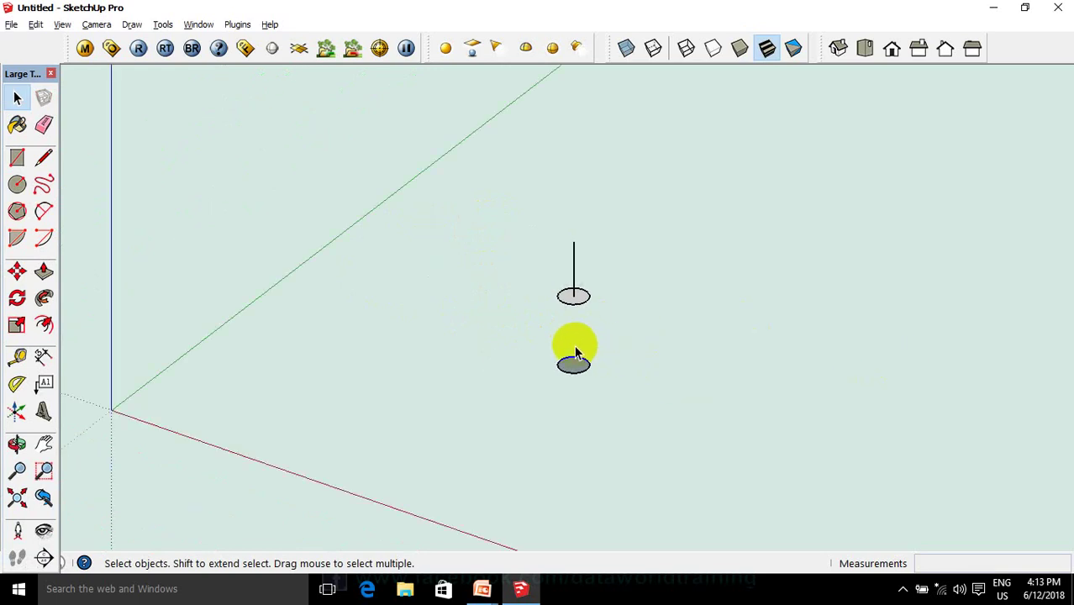
scroll(576, 351, "up", 1)
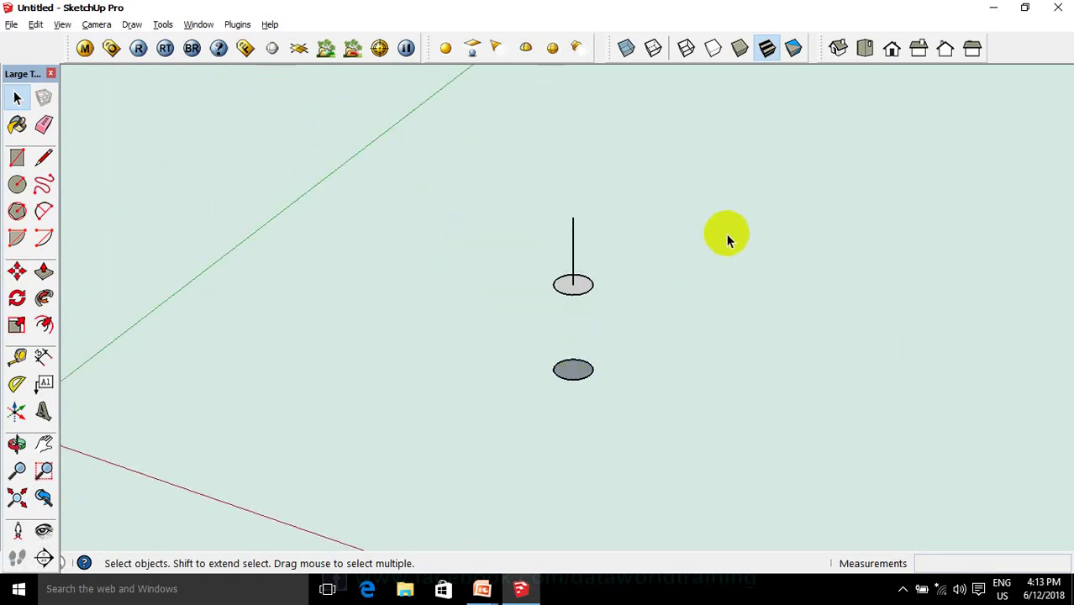
In front view, draw a vertical edge from the upper circle's left rim down to the lower circle
left_click(888, 52)
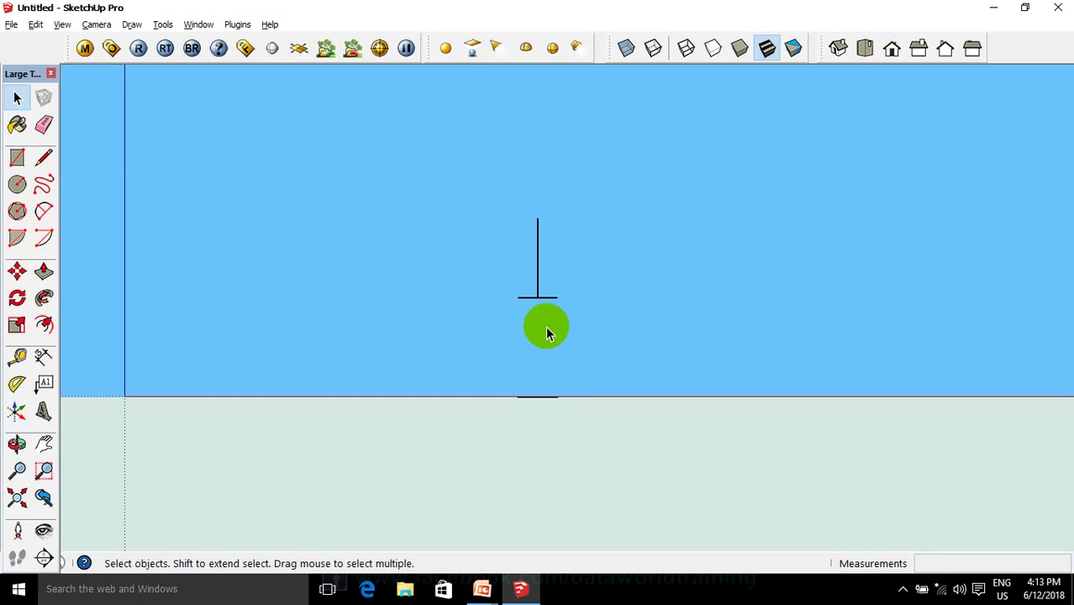
key("l")
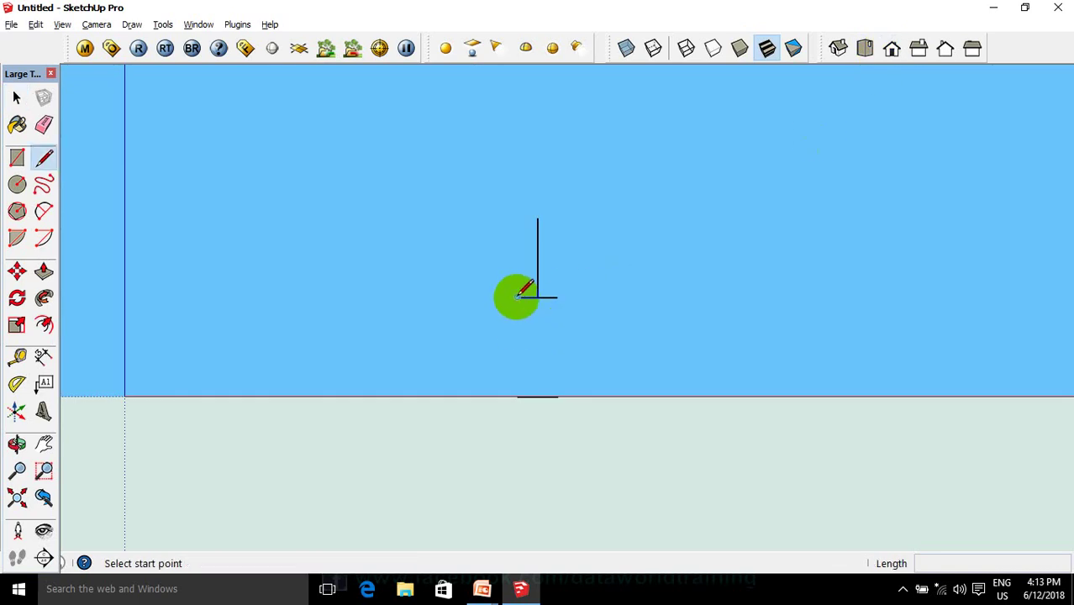
scroll(519, 296, "up", 2)
middle_click_drag(519, 296, 513, 361)
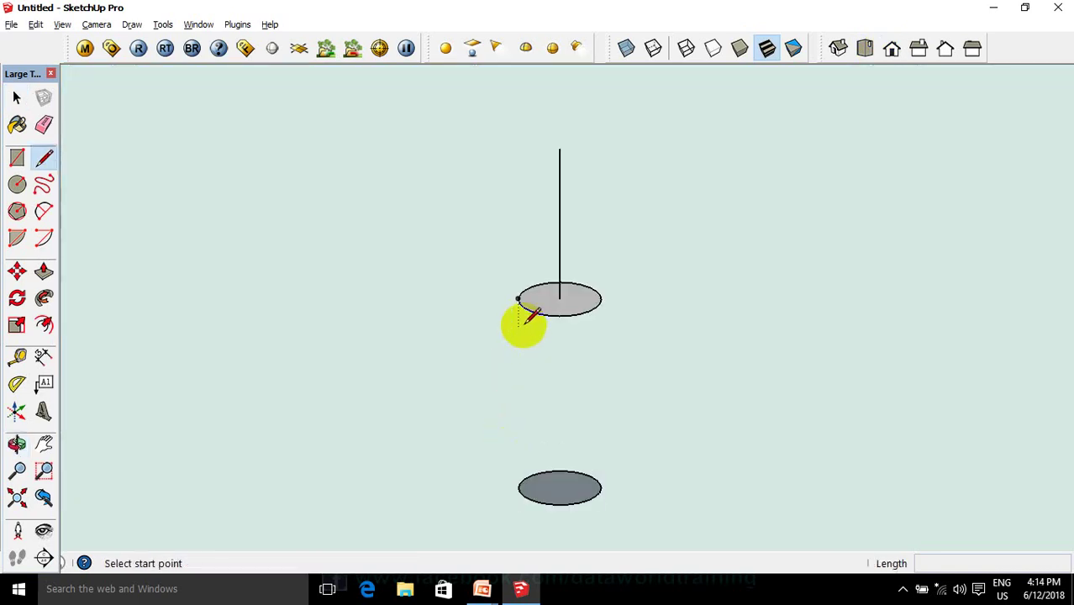
scroll(520, 299, "up", 2)
scroll(521, 296, "up", 2)
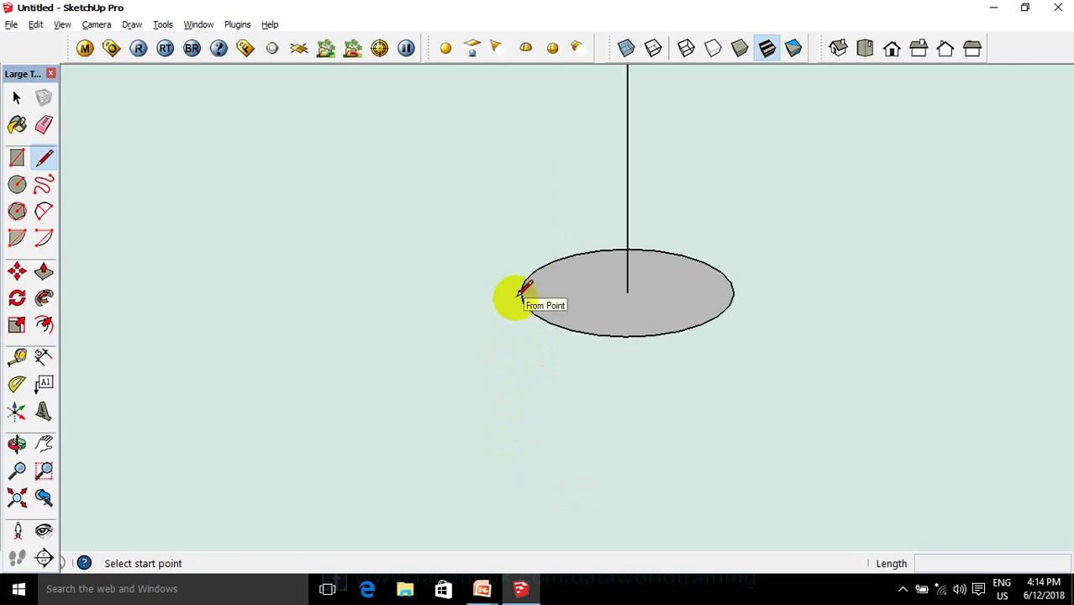
left_click(523, 292)
middle_click_drag(537, 338, 566, 455)
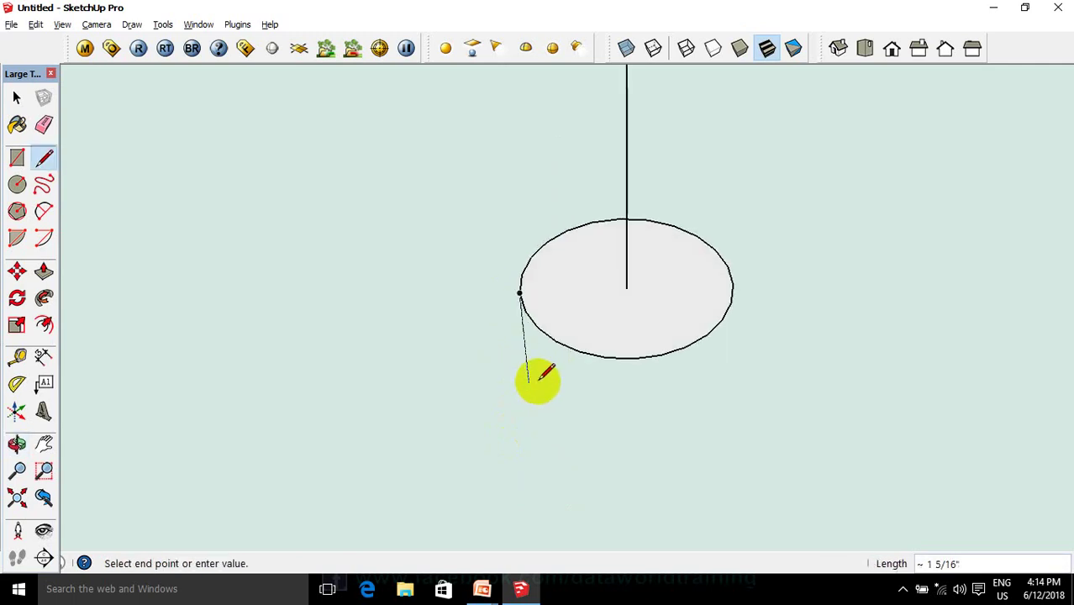
scroll(542, 353, "down", 3)
scroll(538, 420, "up", 2)
middle_click_drag(528, 492, 731, 228)
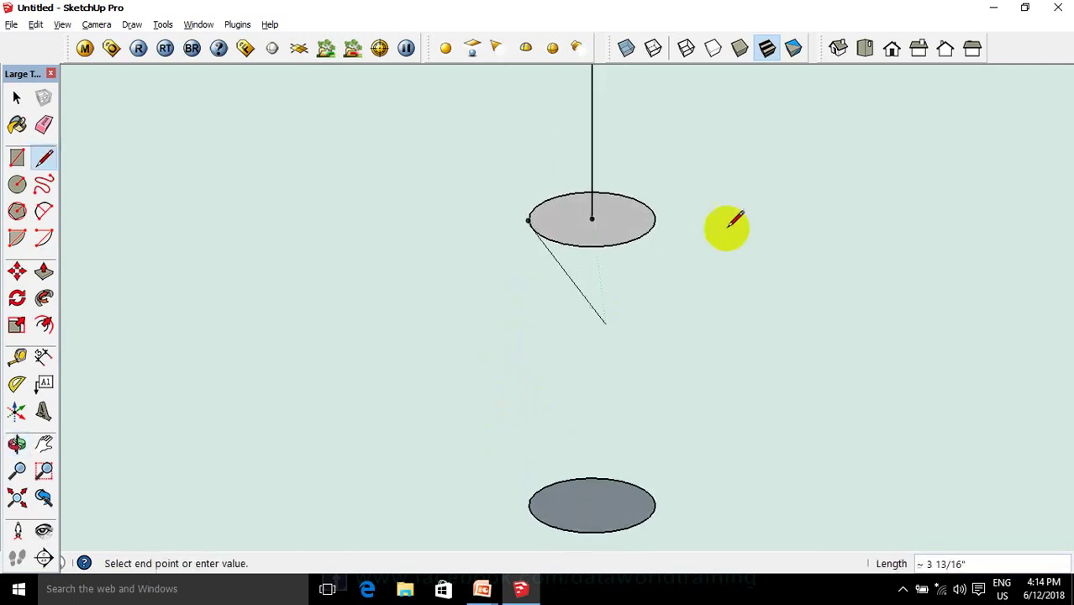
left_click(890, 59)
scroll(527, 414, "up", 2)
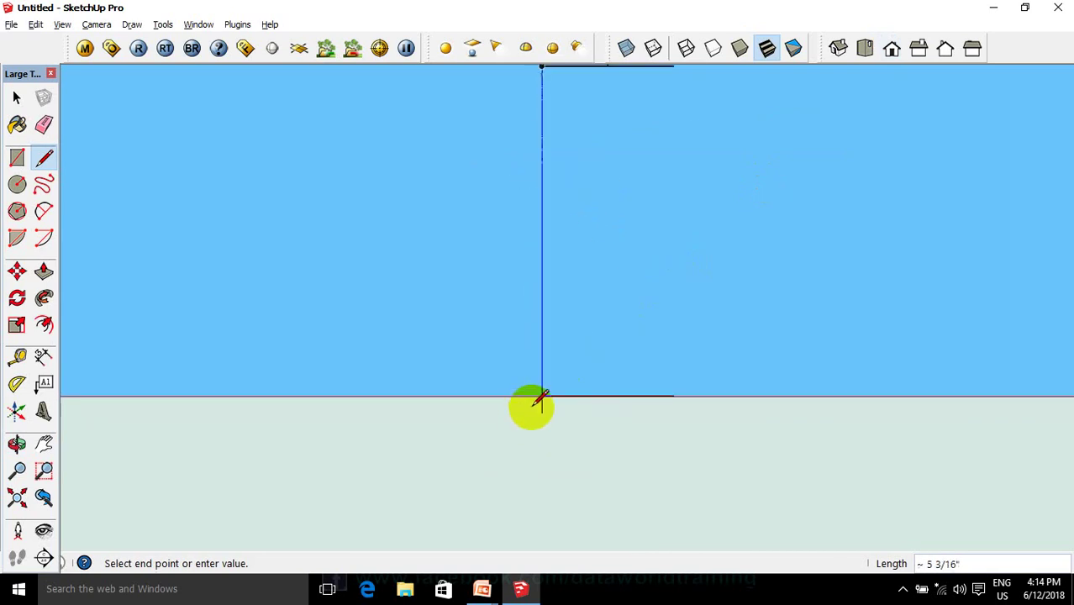
left_click(542, 395)
scroll(542, 393, "down", 1)
scroll(542, 391, "down", 2)
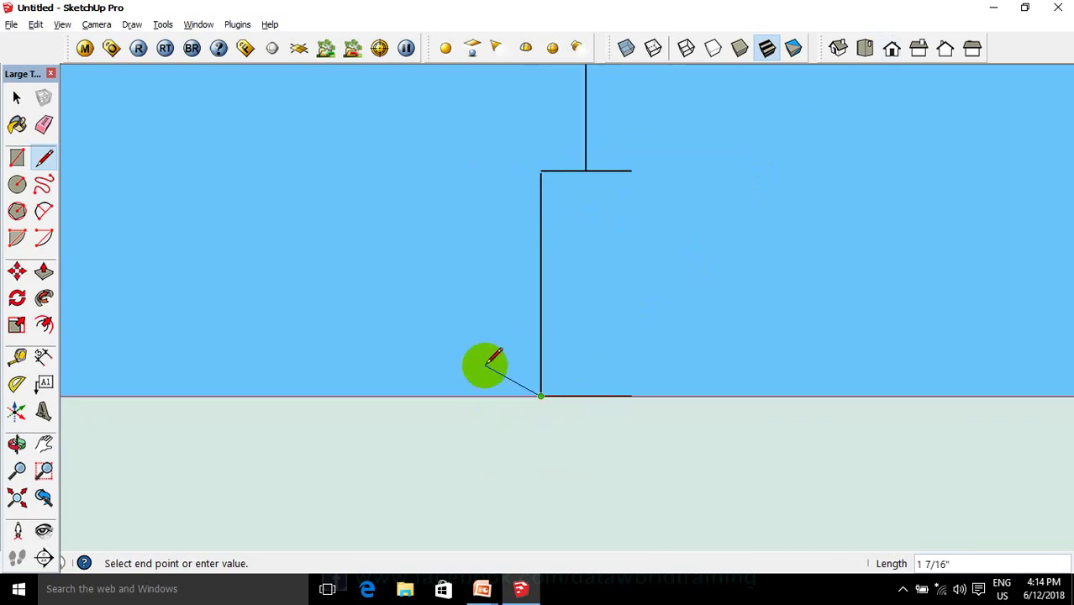
Join the two circle rims with an arc bulging .9, closing the curved profile face
key("a")
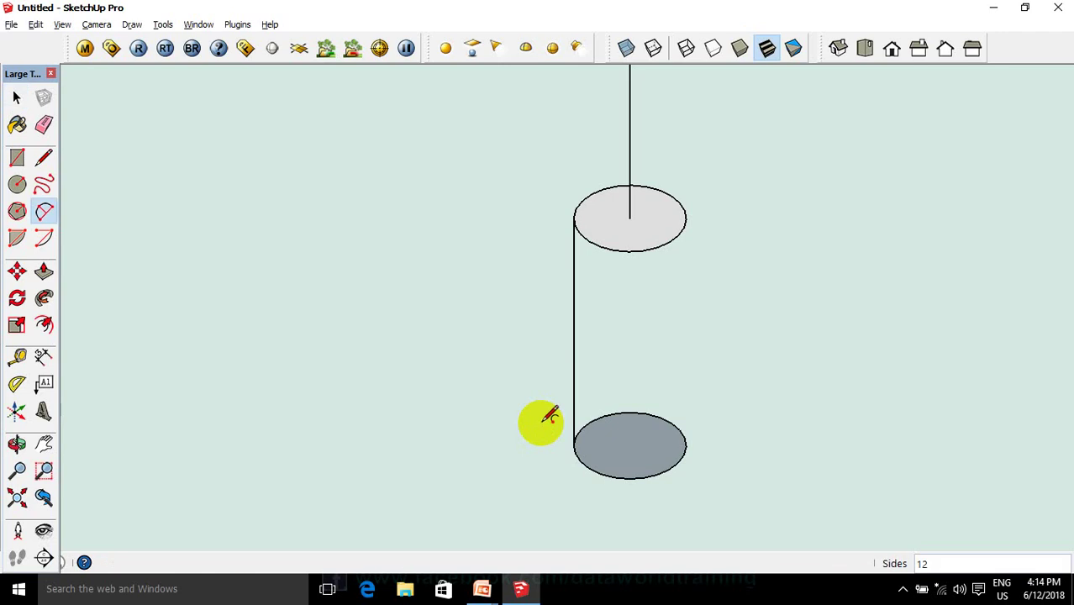
scroll(572, 206, "up", 3)
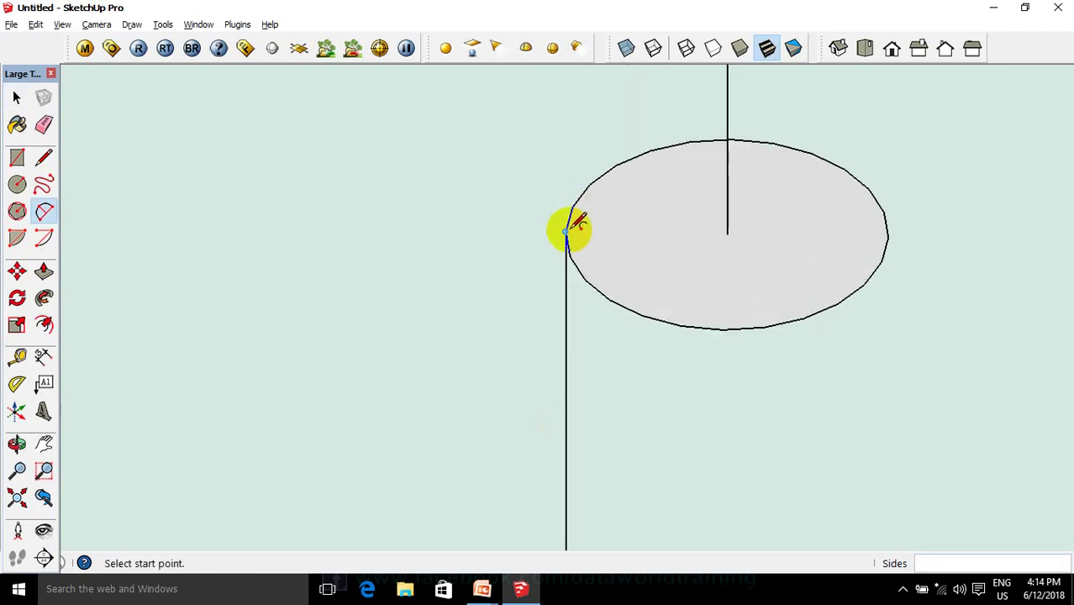
left_click(567, 232)
left_click(567, 232)
scroll(561, 168, "down", 3)
scroll(565, 370, "up", 3)
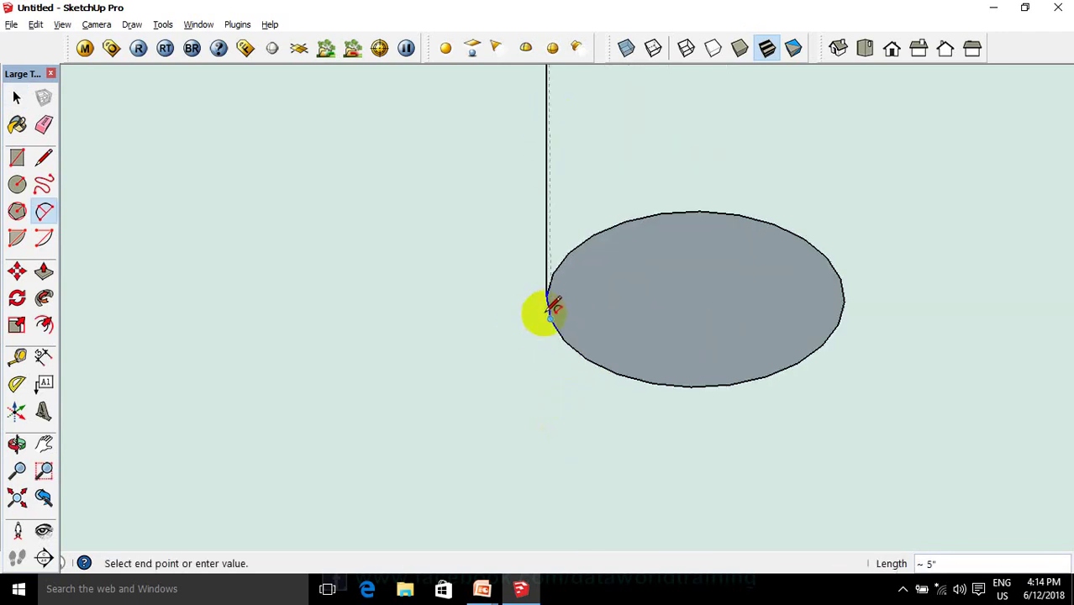
left_click(551, 294)
scroll(556, 301, "down", 3)
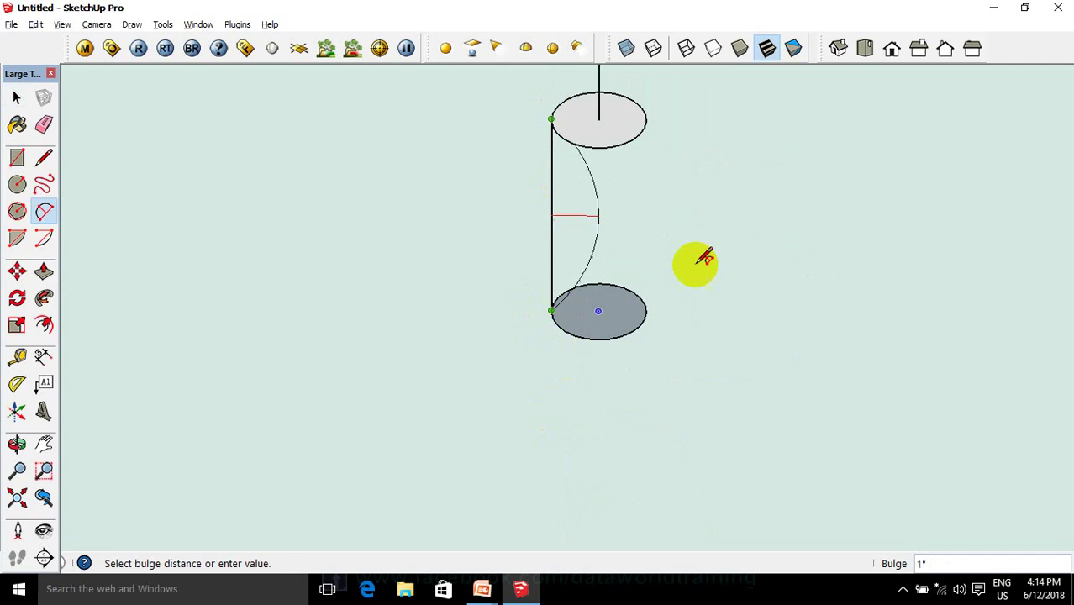
left_click(892, 48)
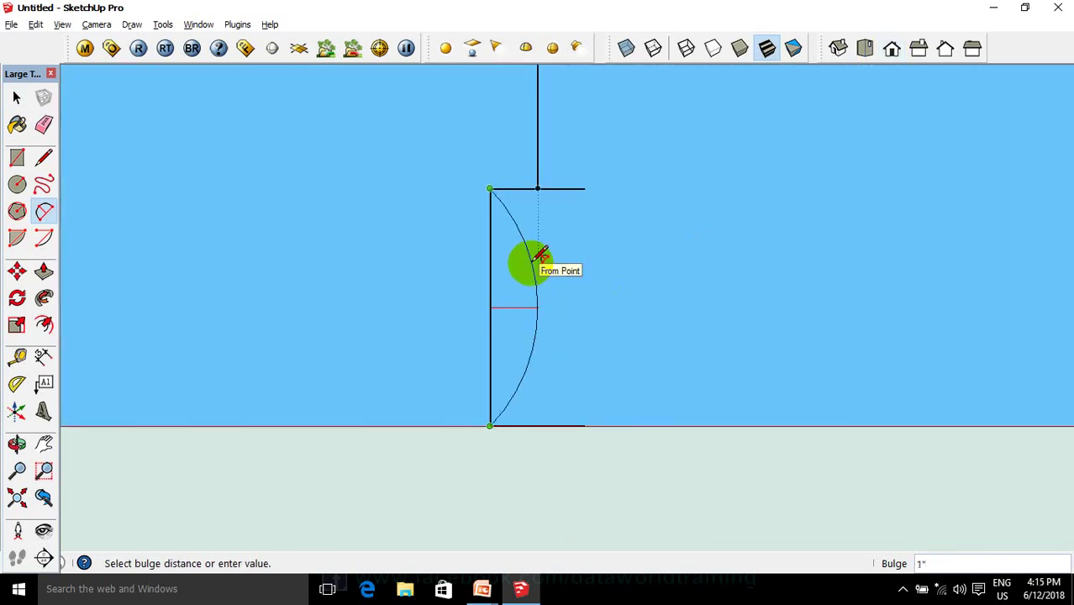
left_click(538, 256)
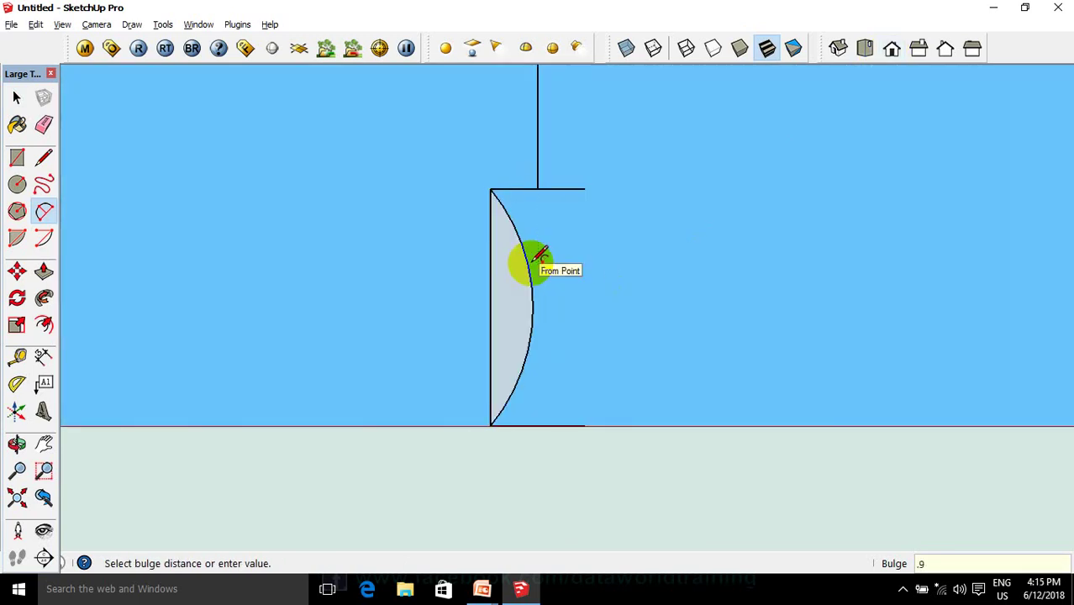
key("space")
scroll(531, 203, "down", 2)
mouse_move(638, 203)
middle_mouse_down()
mouse_move(731, 372)
mouse_move(455, 310)
middle_mouse_up()
scroll(455, 310, "up", 3)
middle_click_drag(601, 304, 563, 291)
Reverse the profile face and sweep it around the bottom circle with Follow Me
right_click(564, 296)
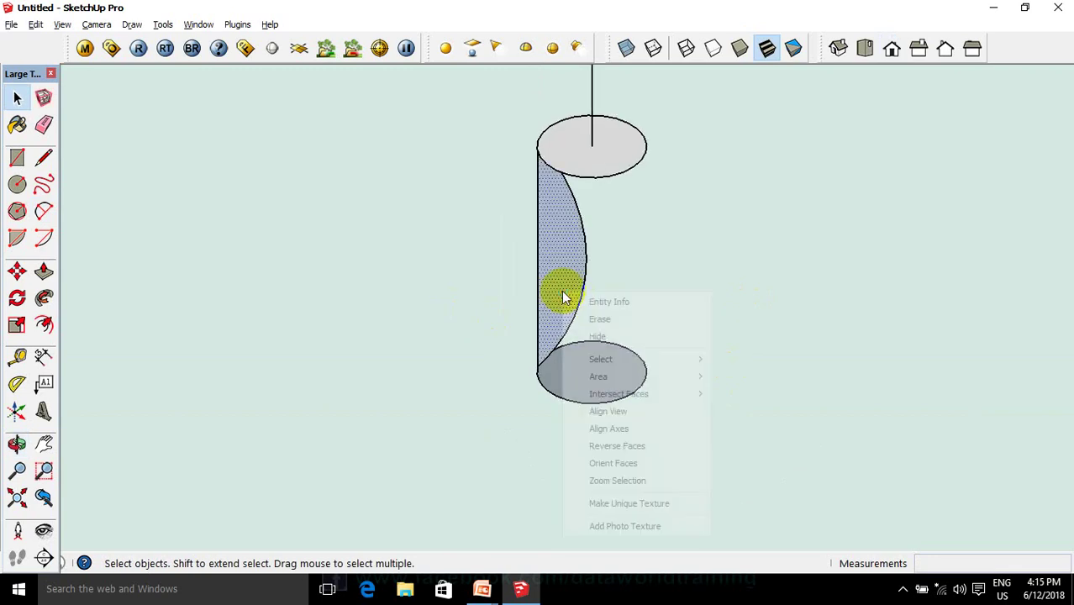
left_click(636, 445)
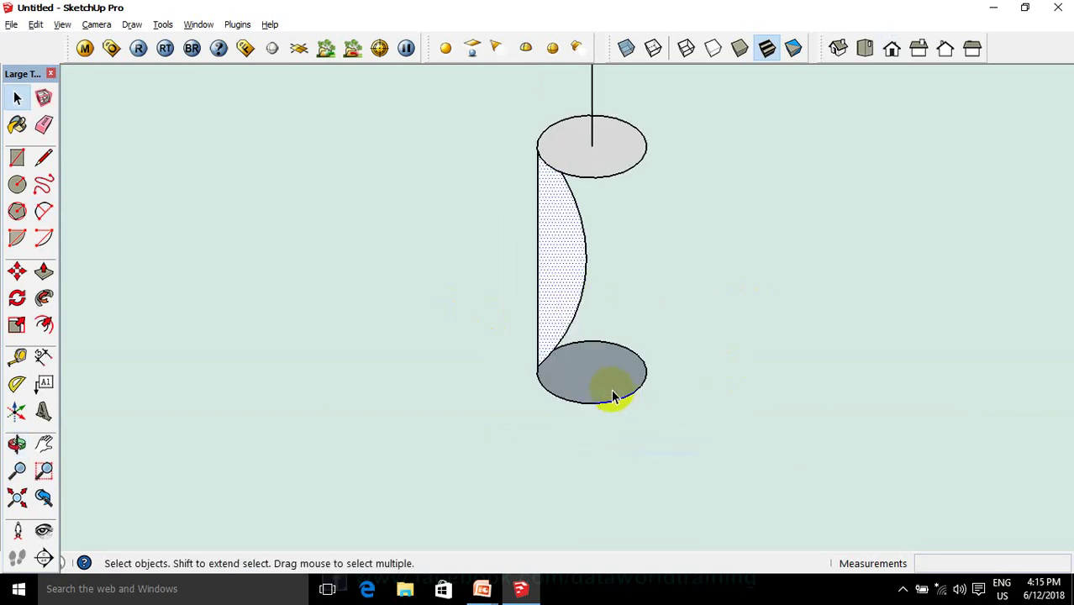
left_click(612, 392)
left_click(44, 298)
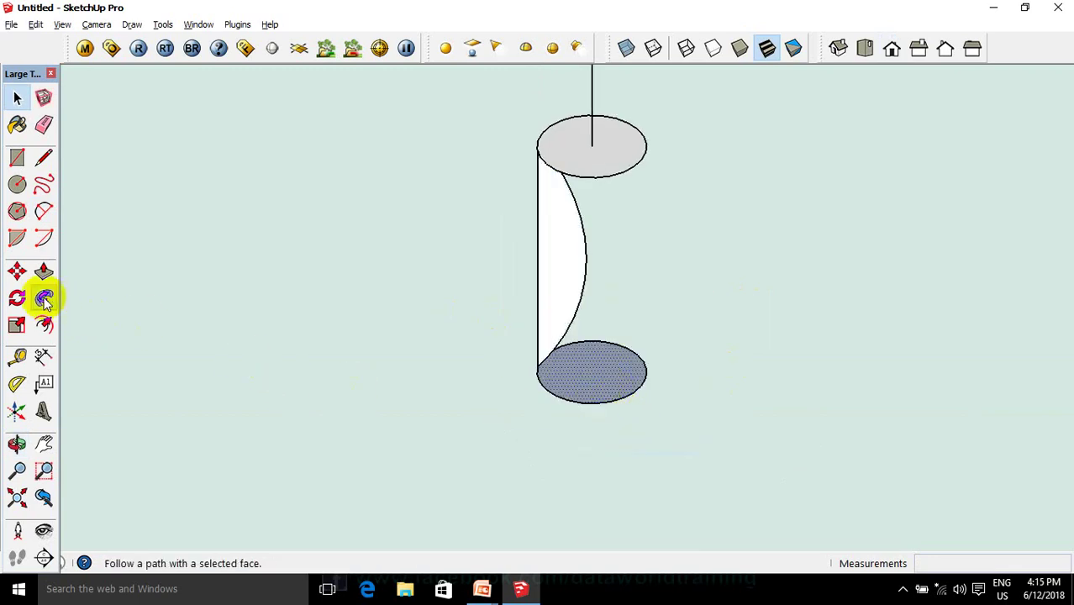
left_click(561, 299)
key("space")
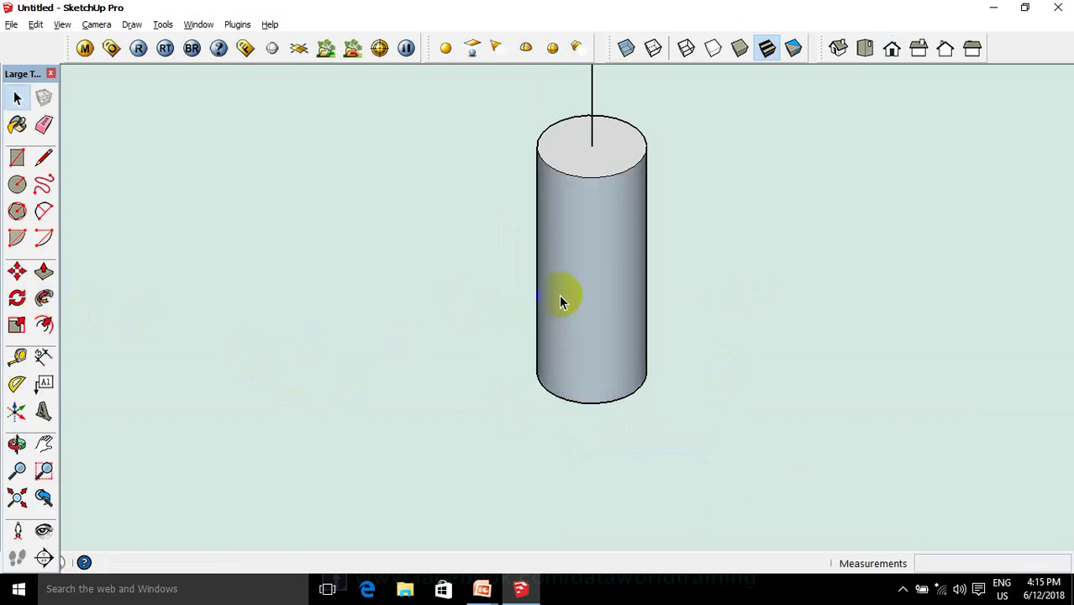
Delete the outer cylinder wall, leaving the hourglass-shaped stem
left_click(569, 281)
key("Delete")
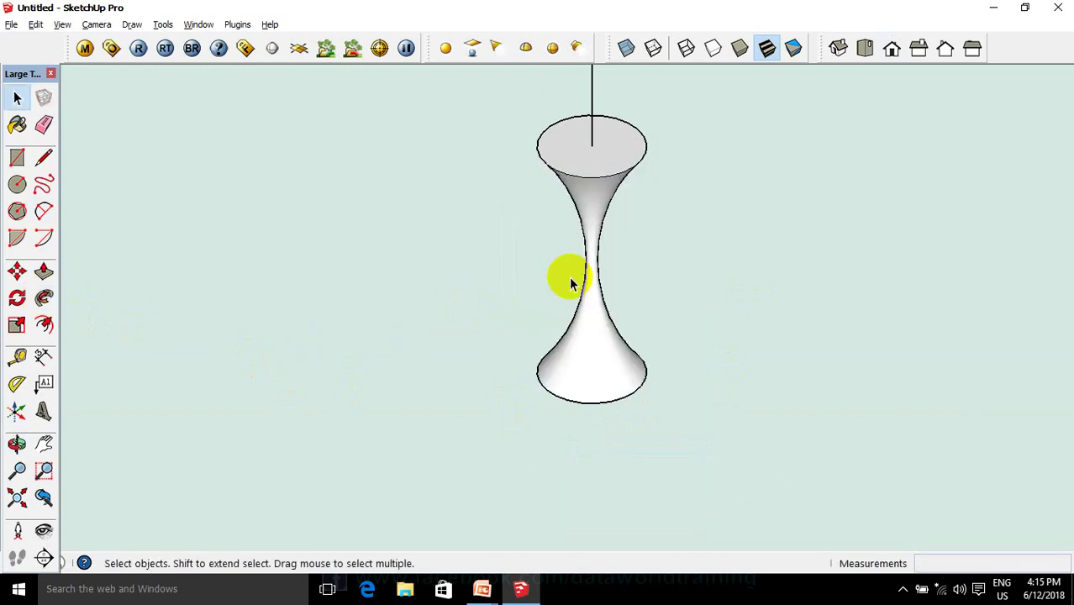
scroll(680, 322, "down", 3)
middle_click_drag(710, 336, 705, 346)
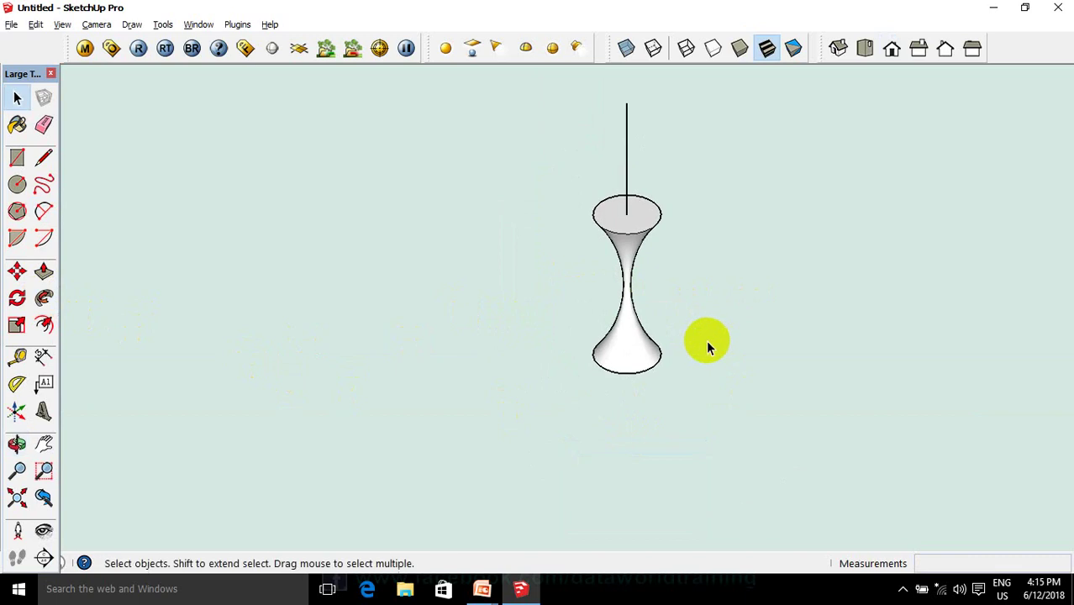
left_click(698, 363)
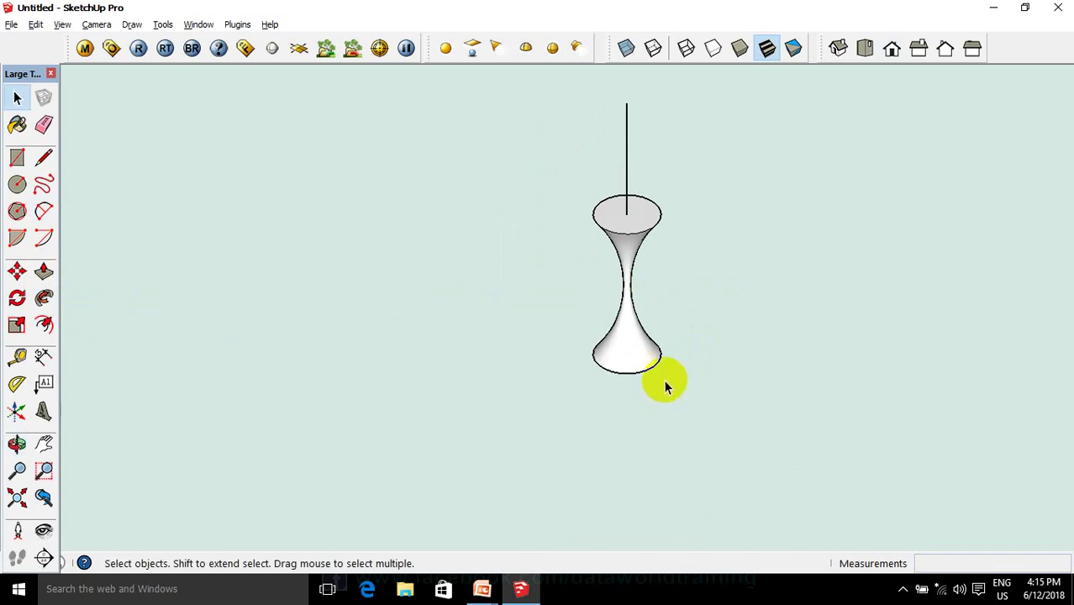
mouse_move(655, 365)
middle_mouse_down()
mouse_move(784, 115)
mouse_move(611, 456)
mouse_move(678, 261)
mouse_move(608, 382)
middle_mouse_up()
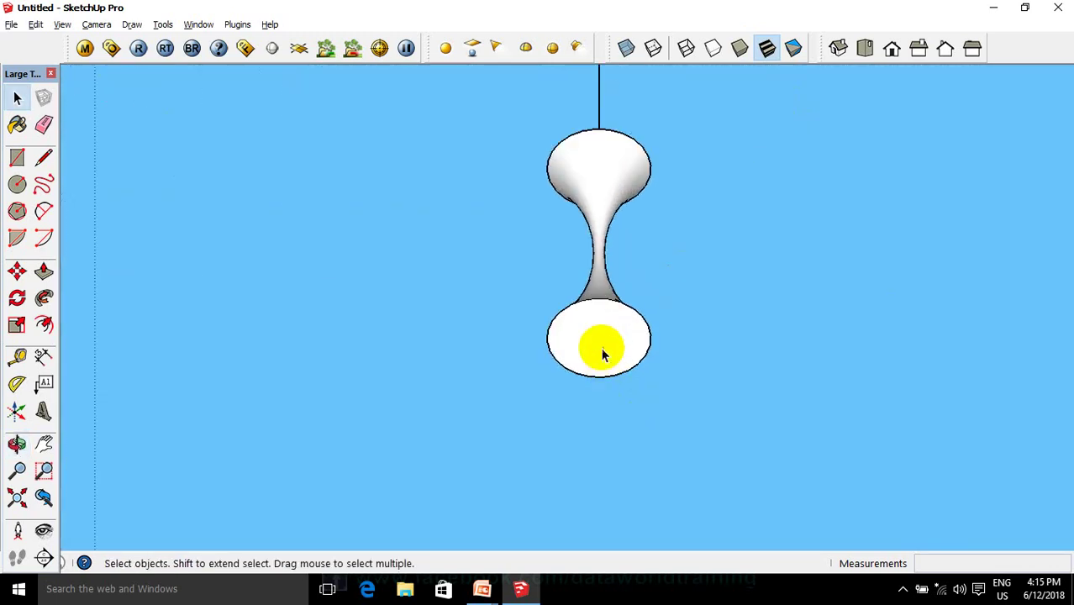
Scale the hourglass's bottom face up by 1.37 so it flares into the glass foot
left_click(602, 354)
key("s")
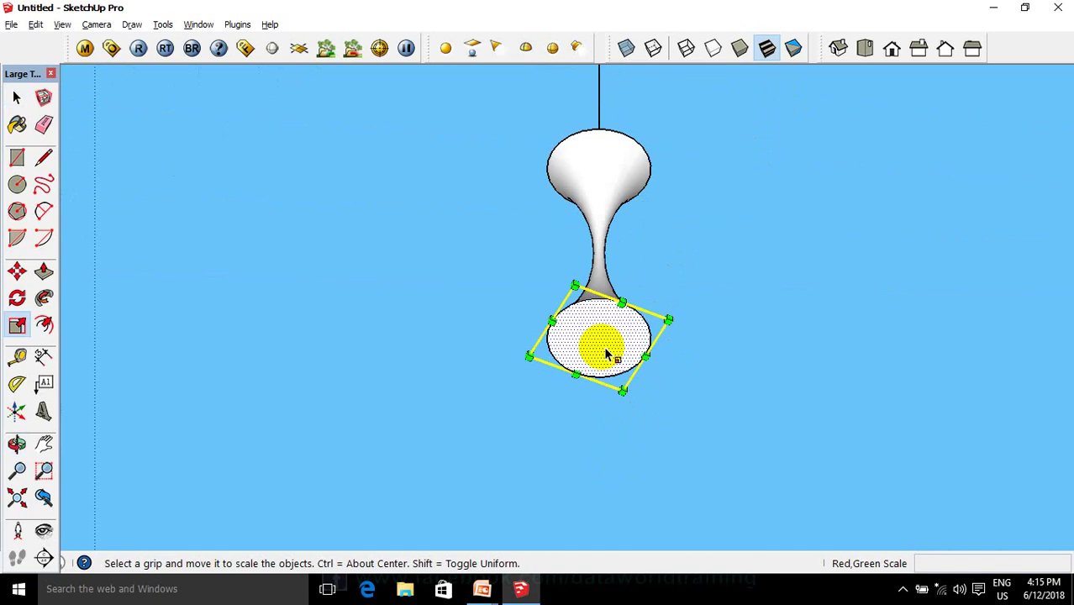
left_click_drag(668, 320, 696, 315, "ctrl")
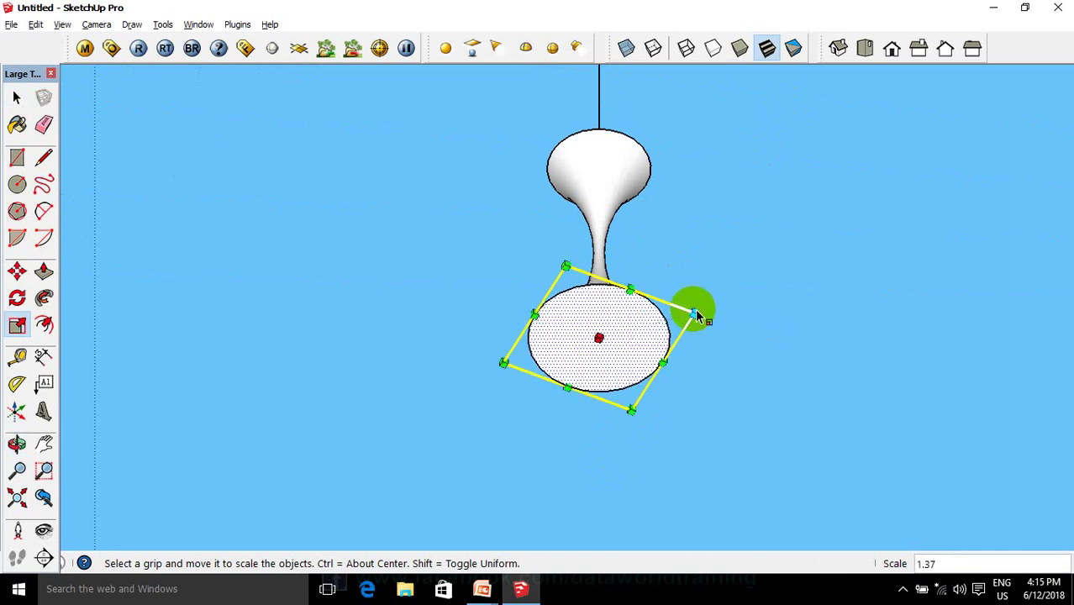
key("space")
left_click(732, 287)
mouse_move(742, 283)
middle_mouse_down()
mouse_move(639, 431)
mouse_move(737, 410)
mouse_move(690, 408)
mouse_move(619, 341)
mouse_move(658, 373)
middle_mouse_up()
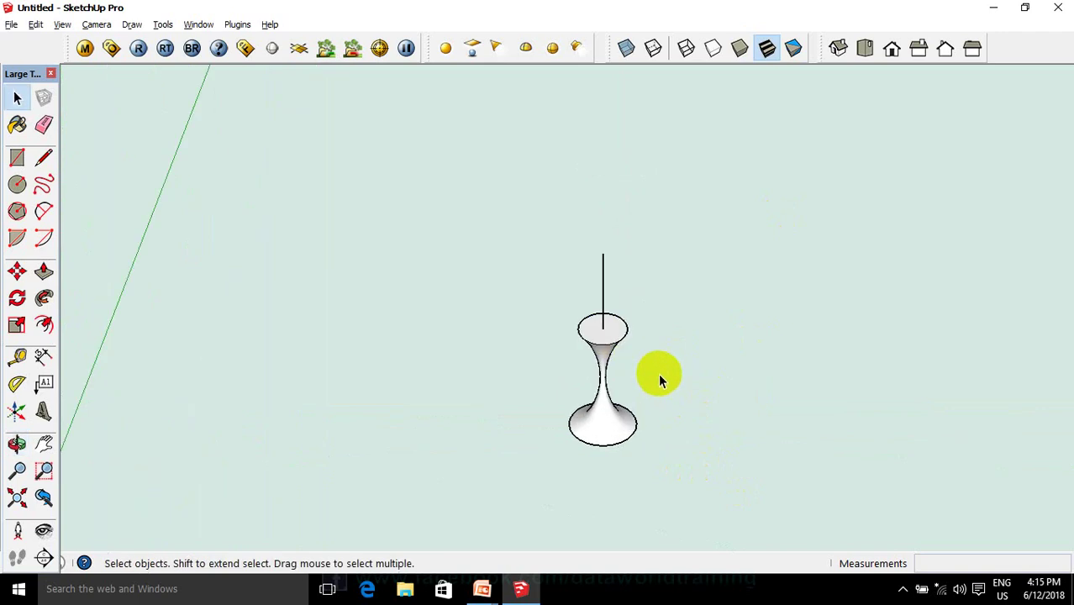
Draw a radius-2 circle centred on the top of the vertical guide line
key("c")
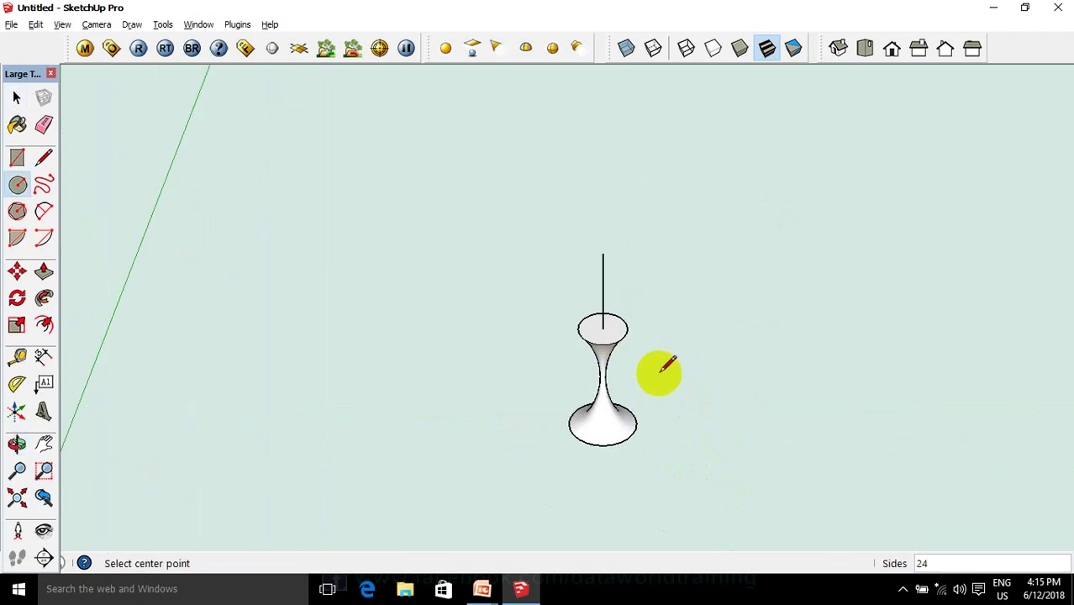
left_click(602, 253)
type("2")
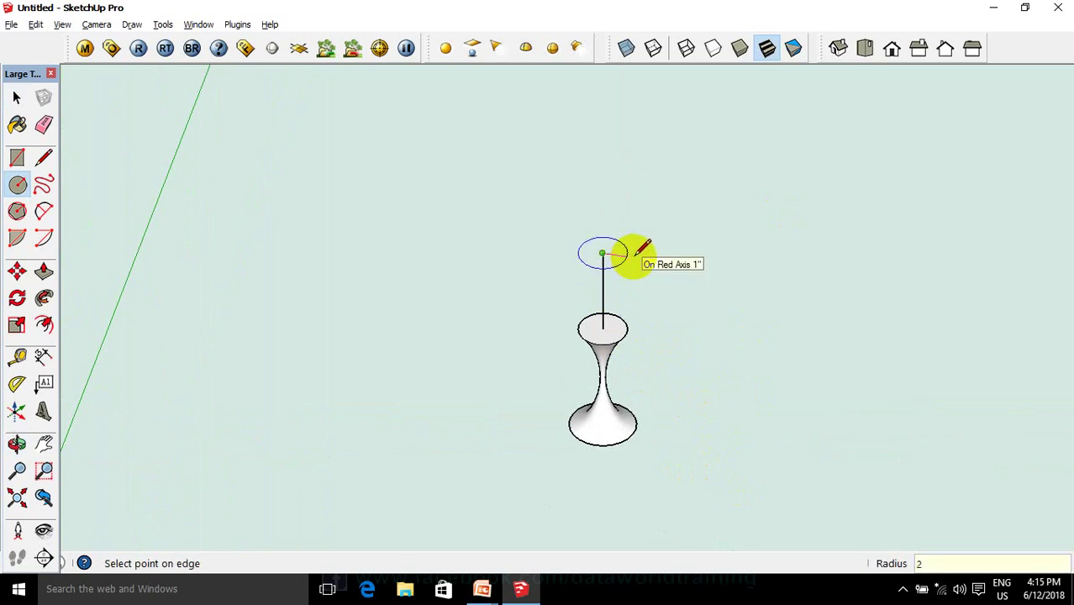
key("Return")
key("space")
Delete the leftover vertical guide line
middle_click_drag(635, 264, 600, 296)
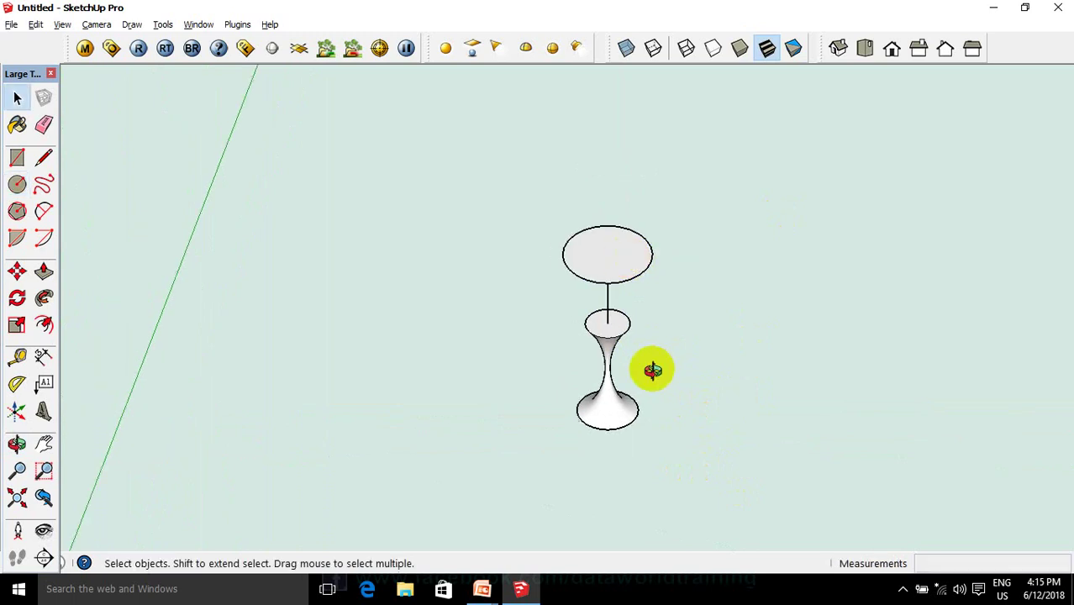
left_click(601, 296)
key("Delete")
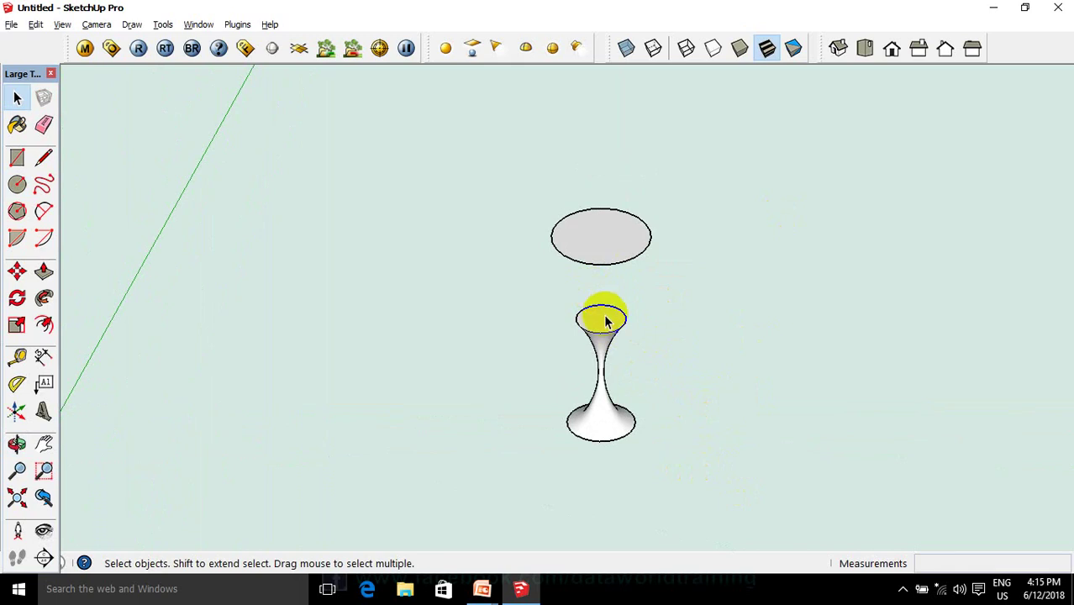
mouse_move(607, 314)
middle_mouse_down()
mouse_move(566, 332)
mouse_move(600, 322)
mouse_move(651, 266)
middle_mouse_up()
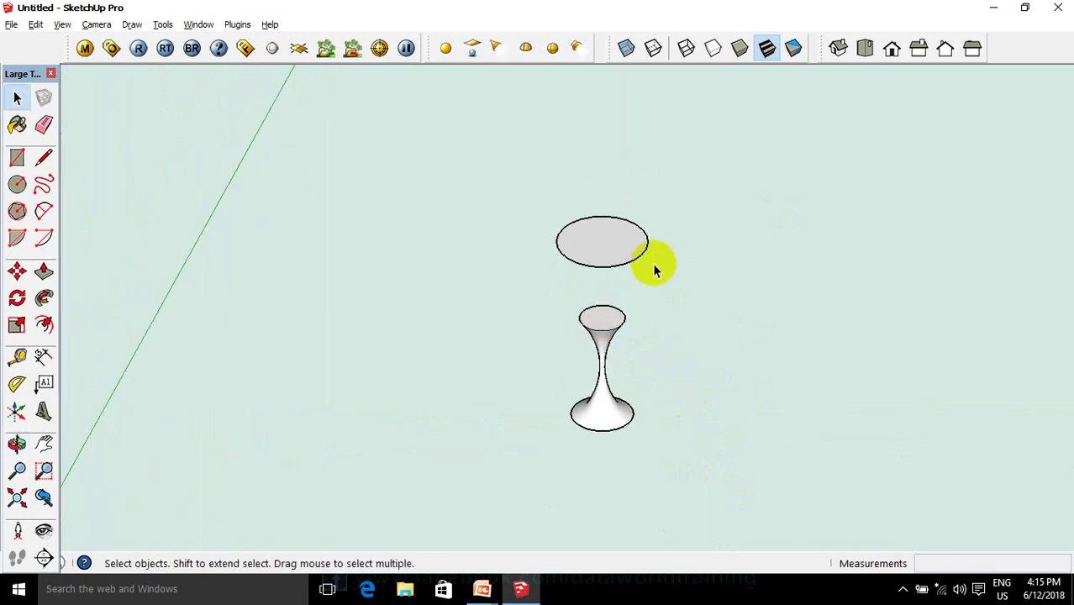
scroll(609, 289, "up", 2)
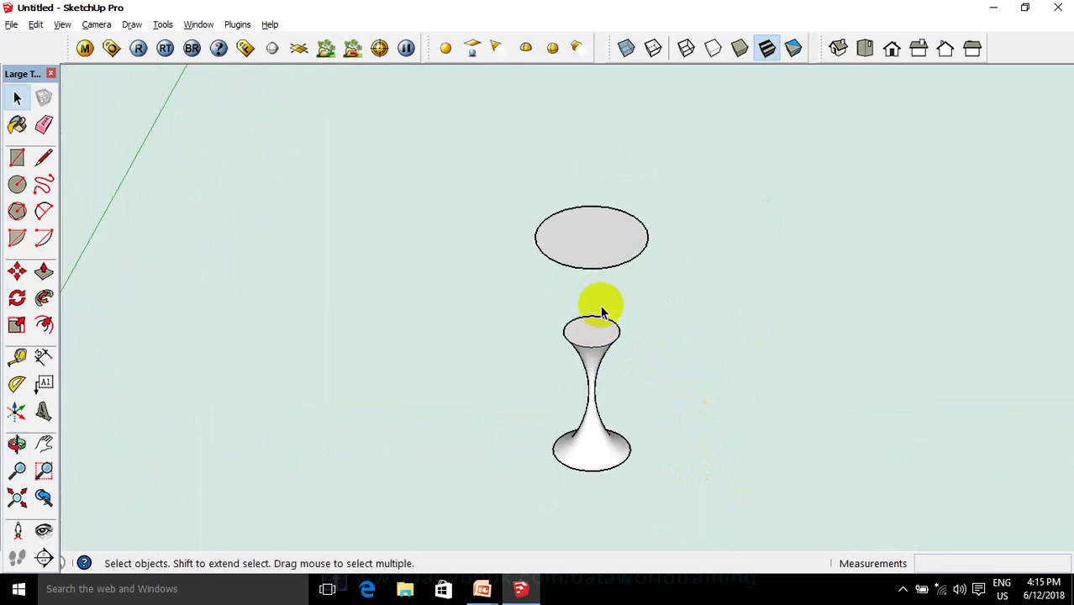
In front view, draw a slanted line from the radius-2 circle's left end down to the stem's rim
key("l")
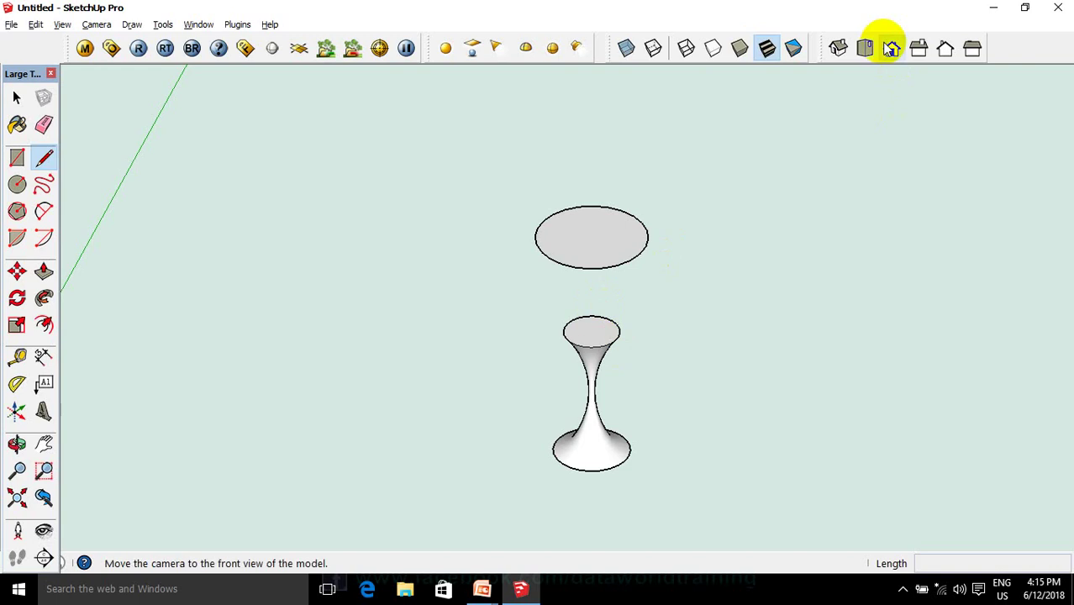
left_click(892, 48)
scroll(479, 172, "up", 1)
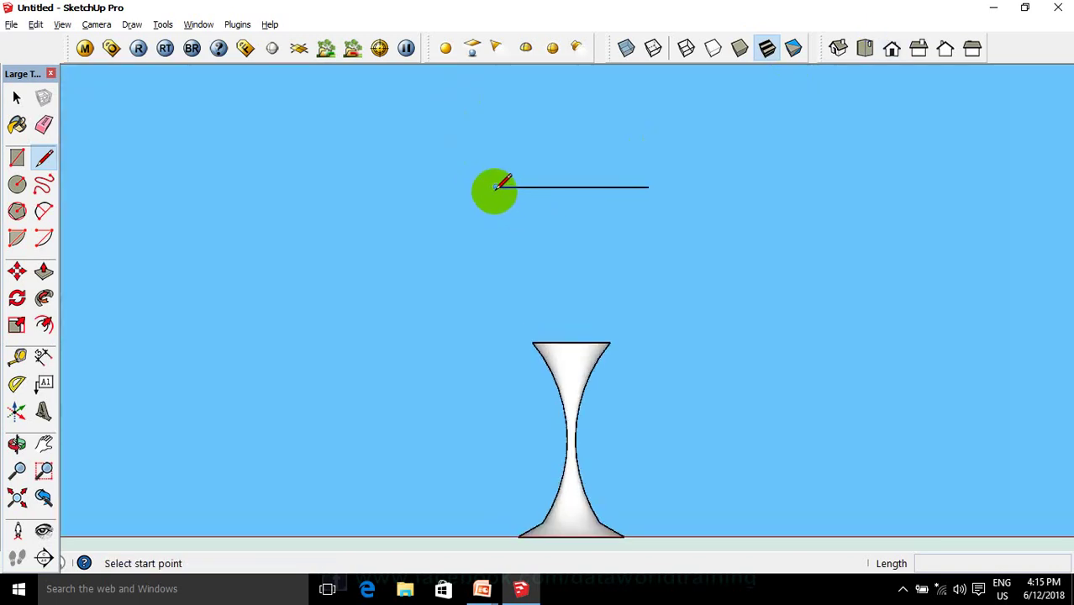
left_click(493, 187)
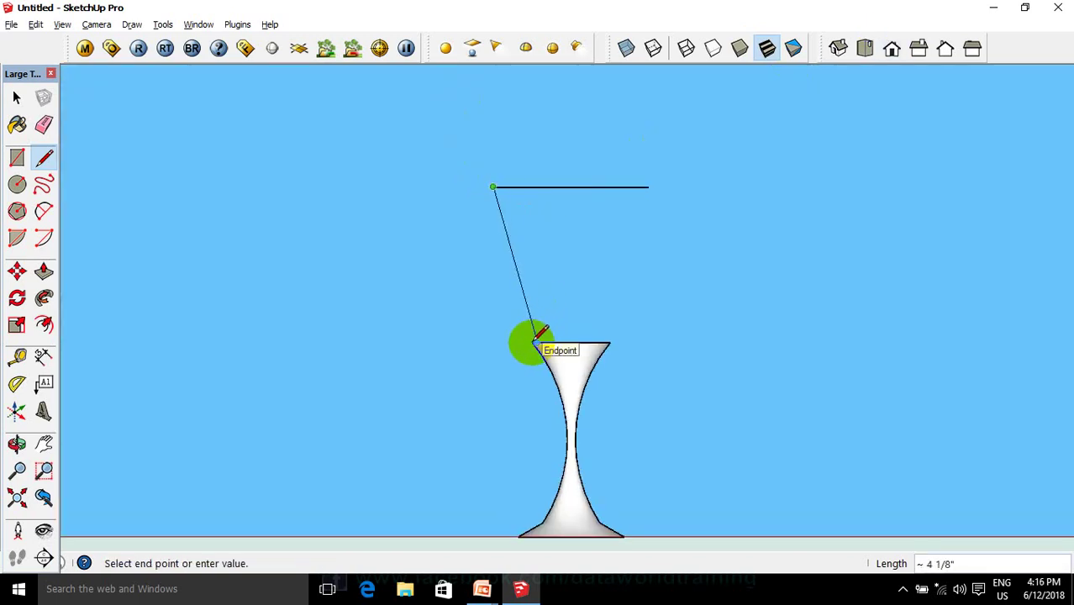
left_click(532, 342)
mouse_move(532, 342)
middle_mouse_down()
mouse_move(533, 451)
mouse_move(547, 408)
middle_mouse_up()
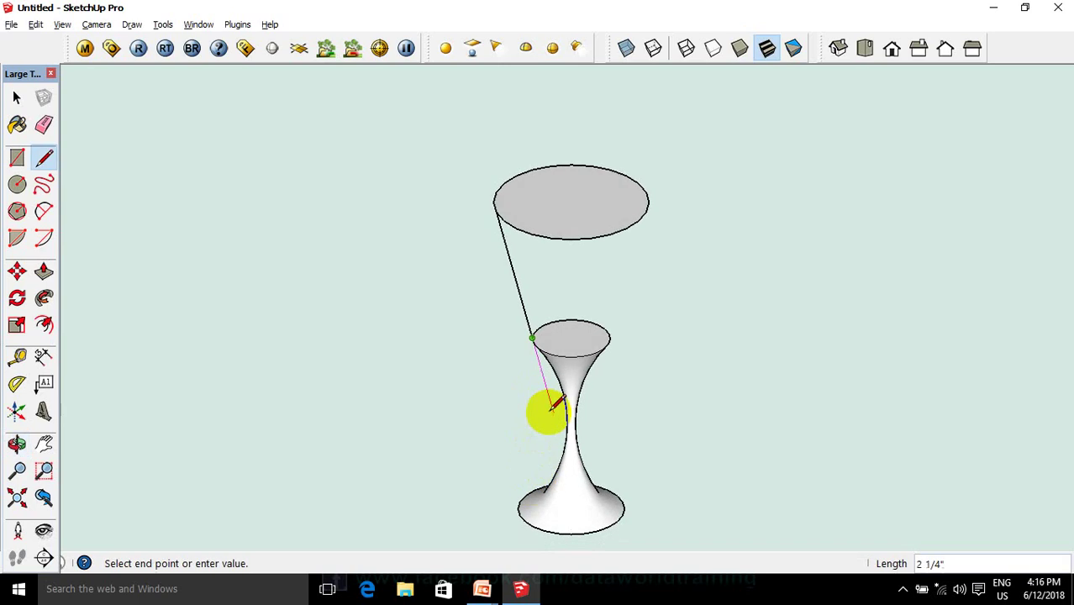
scroll(548, 378, "up", 2)
scroll(535, 323, "up", 2)
scroll(504, 252, "up", 2)
scroll(494, 214, "up", 1)
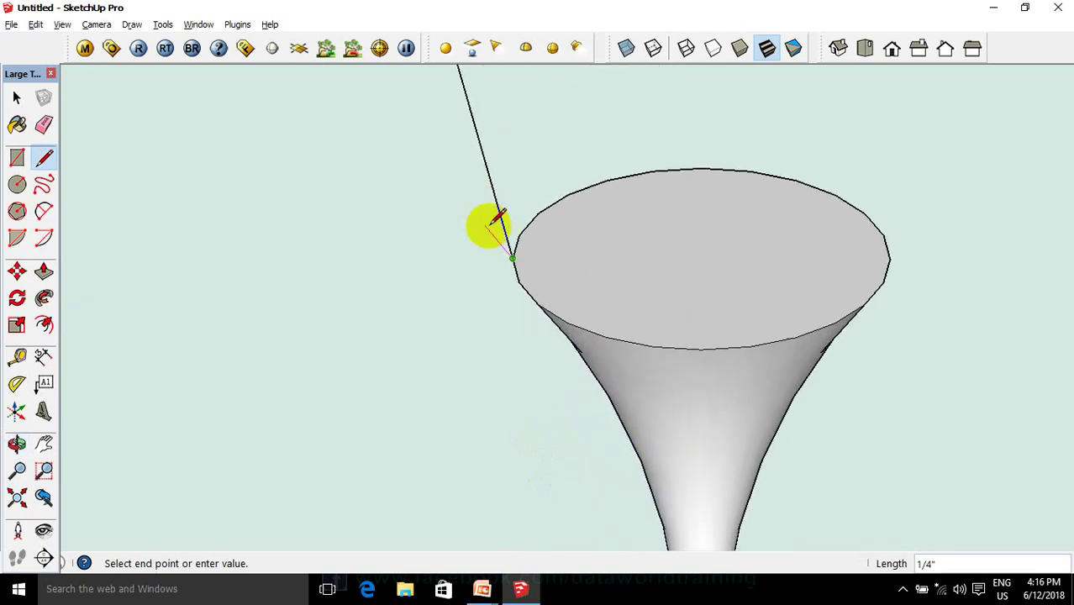
Draw a 3/8-bulge arc from the stem rim to the slanted line's top point, forming the bowl profile face
key("a")
left_click(514, 248)
scroll(538, 320, "down", 2)
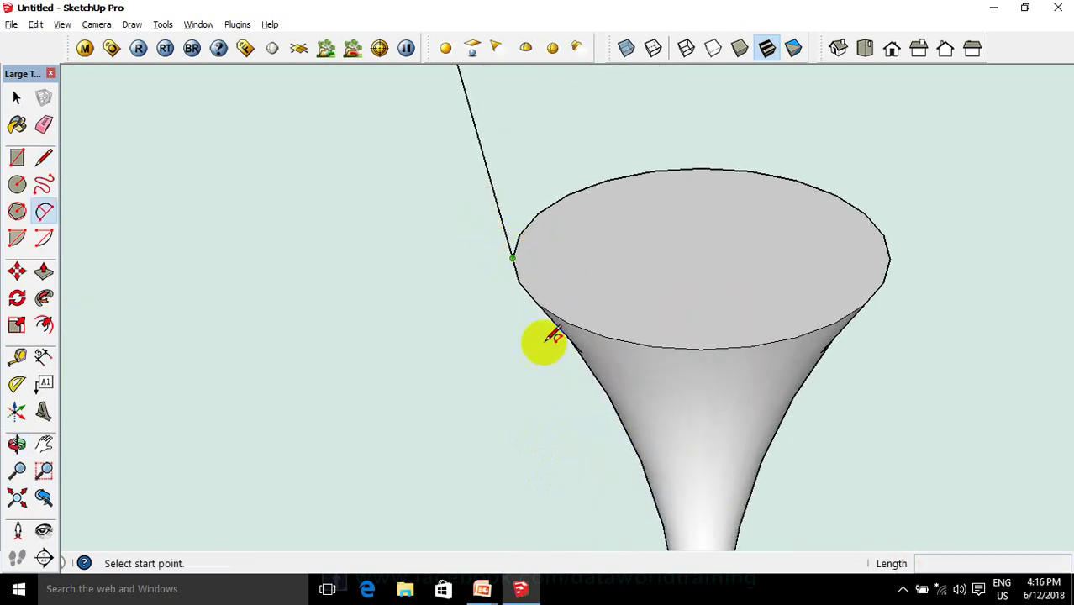
scroll(589, 387, "down", 2)
scroll(572, 336, "down", 2)
scroll(530, 212, "up", 3)
scroll(530, 212, "up", 3)
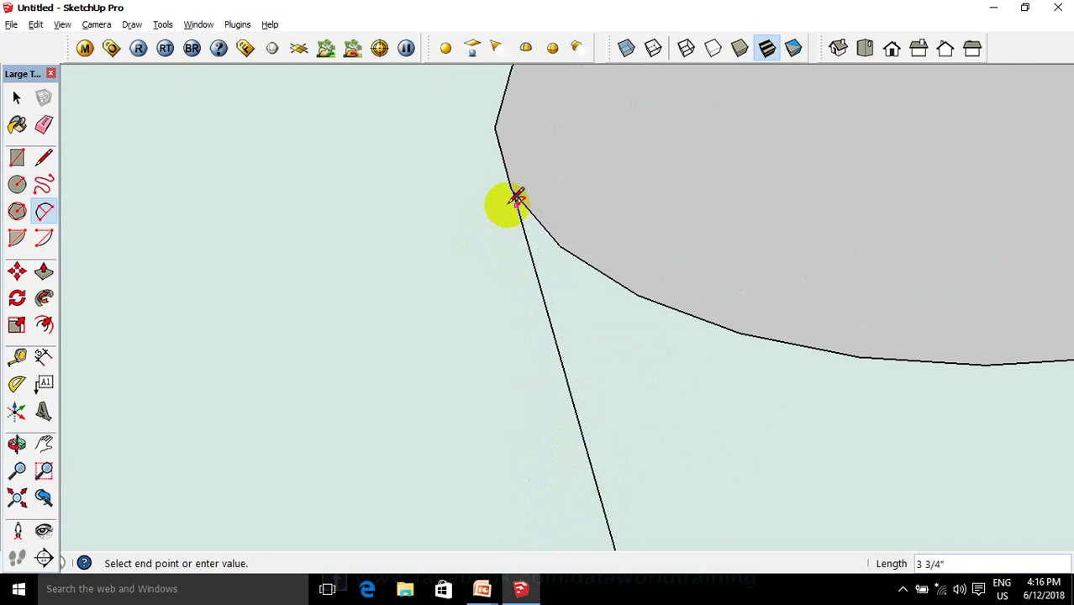
scroll(511, 197, "up", 1)
mouse_move(511, 187)
middle_mouse_down()
mouse_move(616, 182)
mouse_move(384, 132)
middle_mouse_up()
left_click(362, 108)
scroll(490, 211, "down", 2)
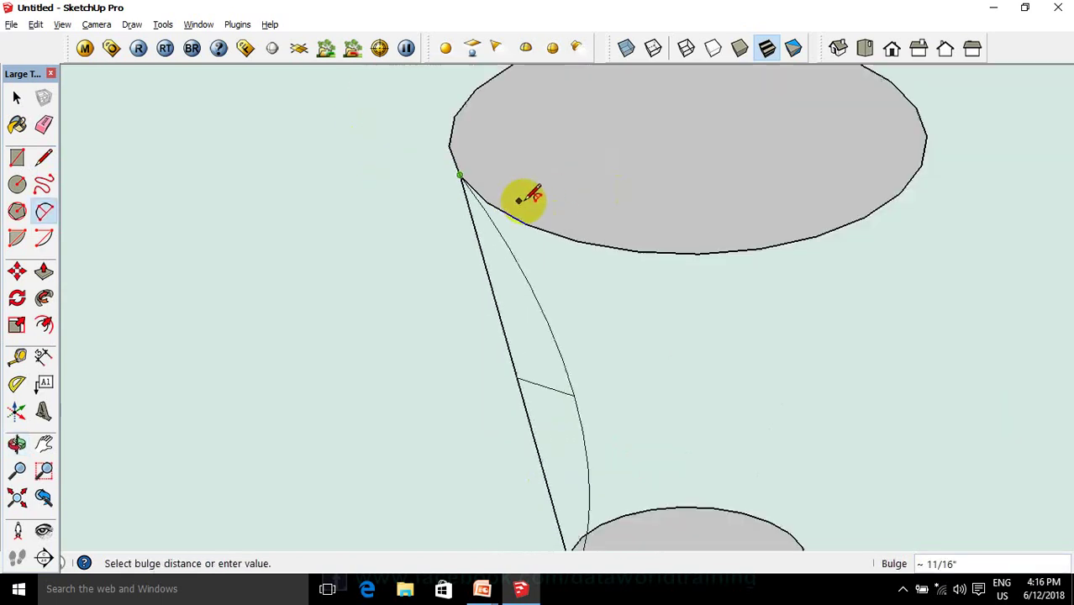
scroll(525, 192, "down", 2)
left_click(890, 52)
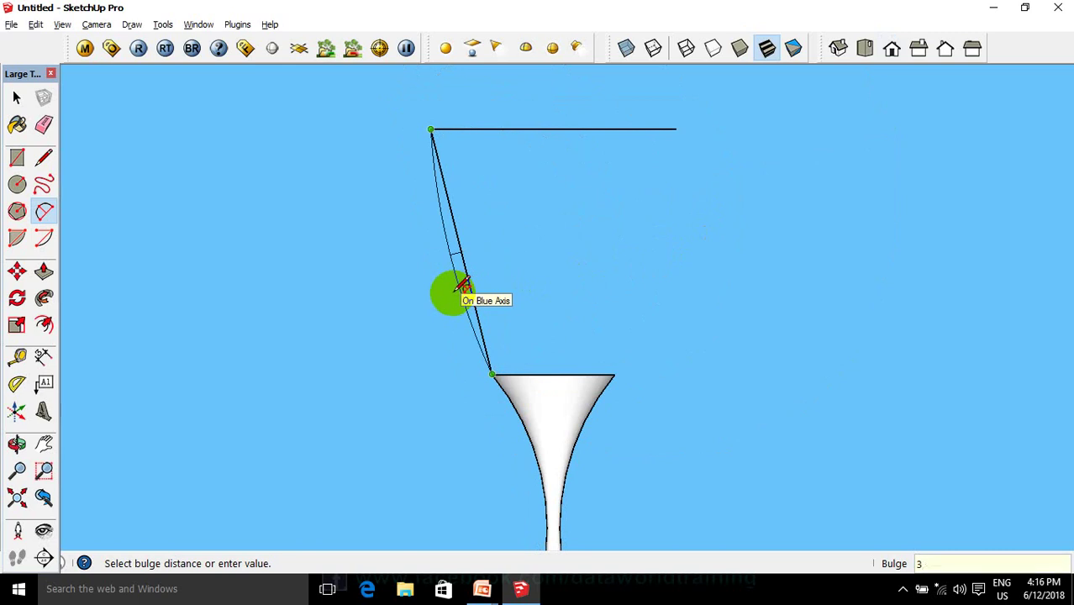
left_click(464, 286)
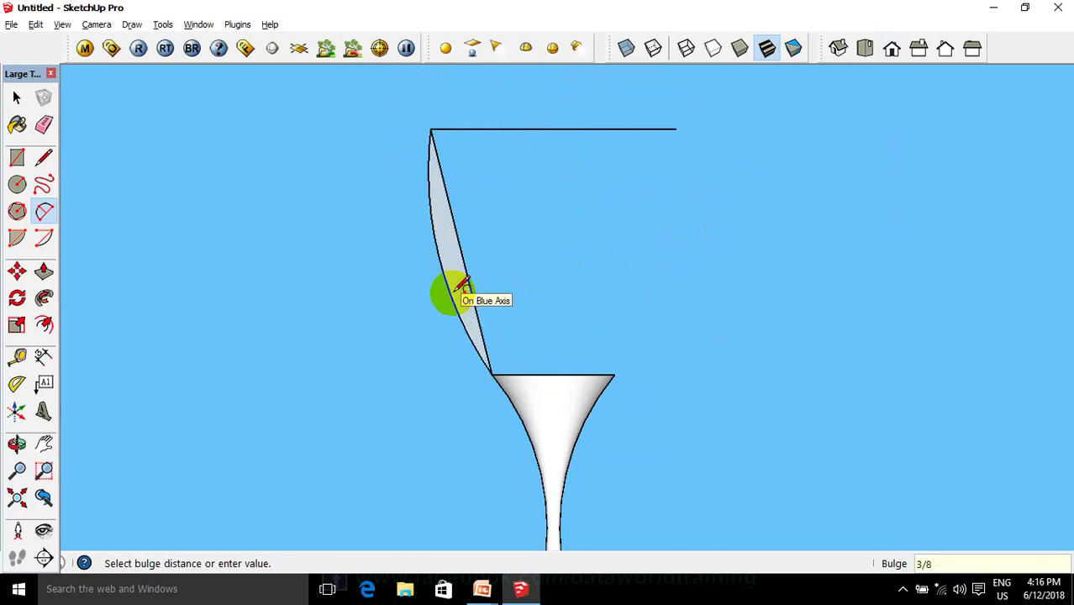
key("space")
mouse_move(450, 293)
middle_mouse_down()
mouse_move(590, 261)
mouse_move(492, 324)
middle_mouse_up()
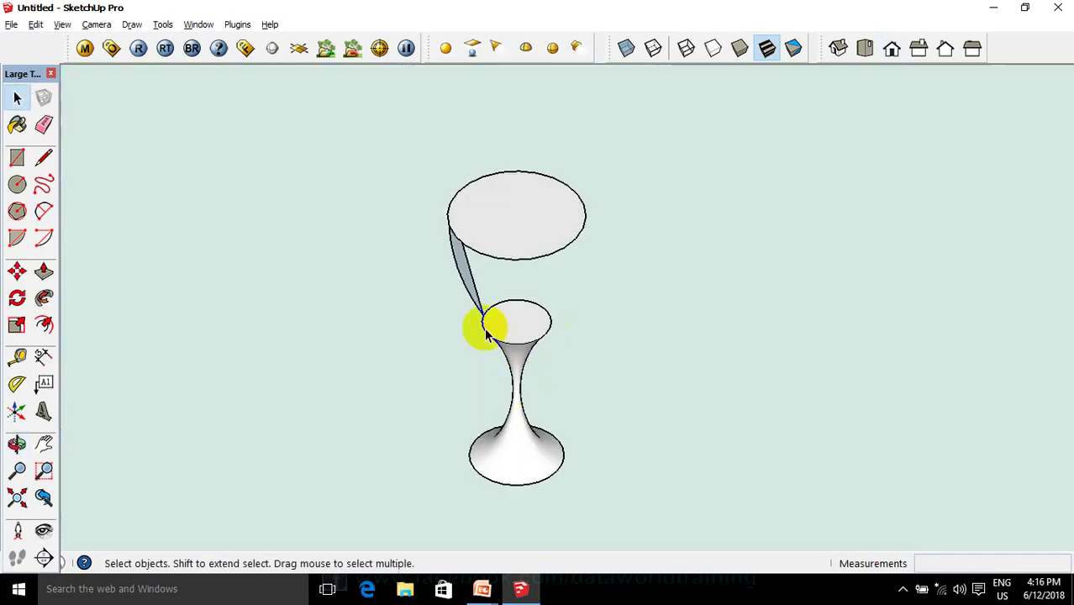
scroll(503, 323, "up", 3)
scroll(509, 319, "up", 1)
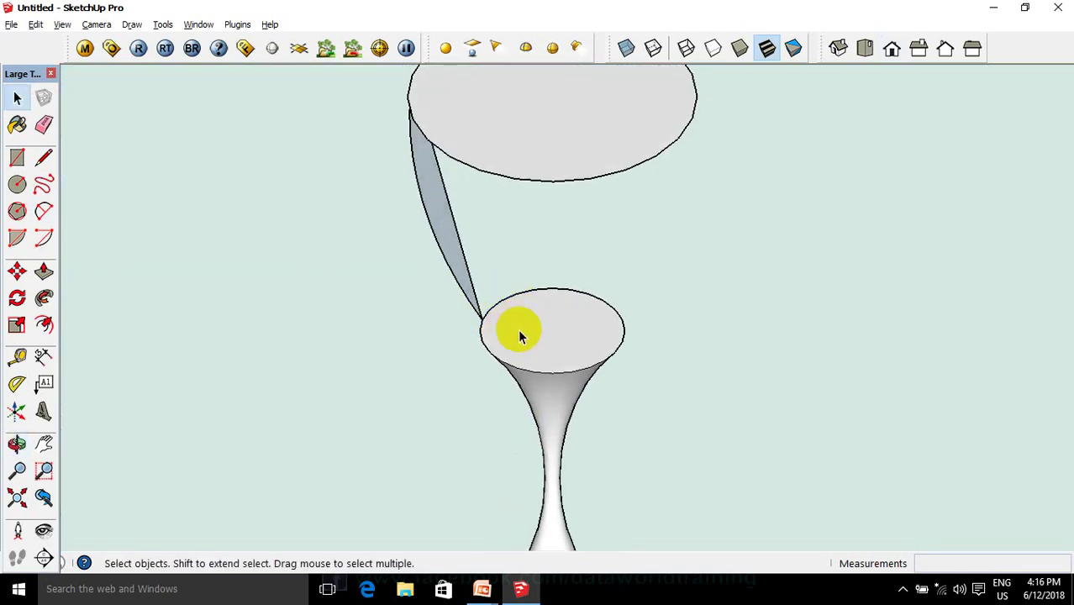
Use Follow Me to sweep the side profile around the stem's top circle, forming the bowl
left_click(519, 334)
left_click(43, 298)
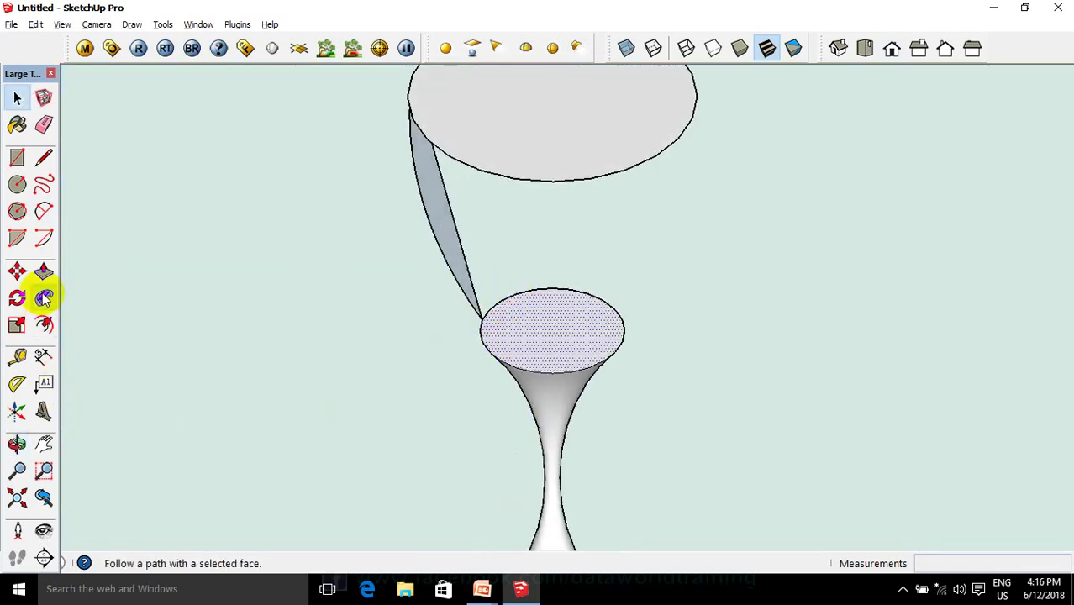
left_click(44, 297)
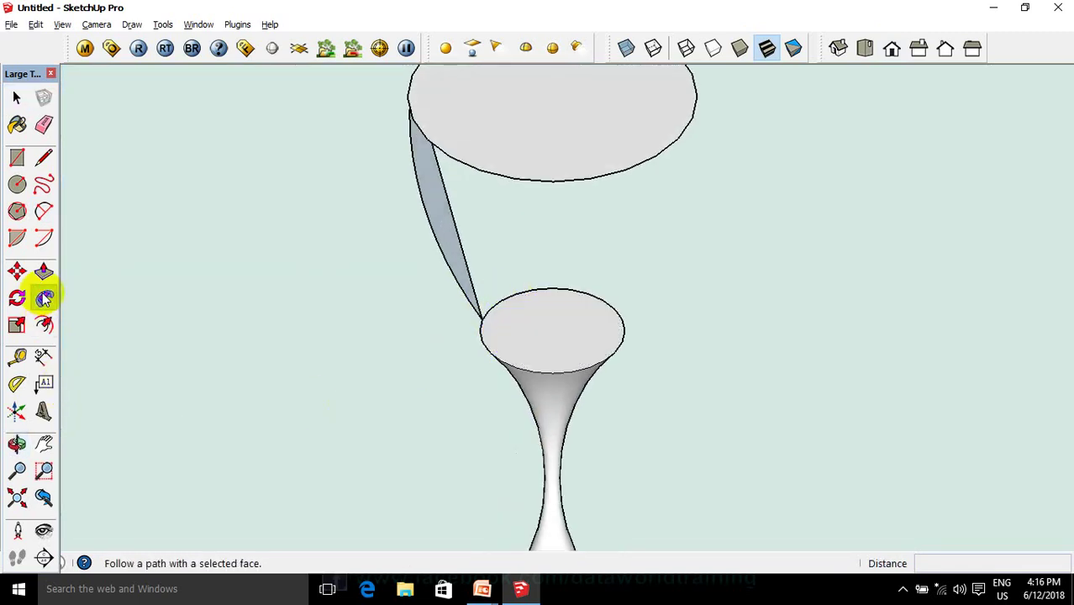
left_click(437, 239)
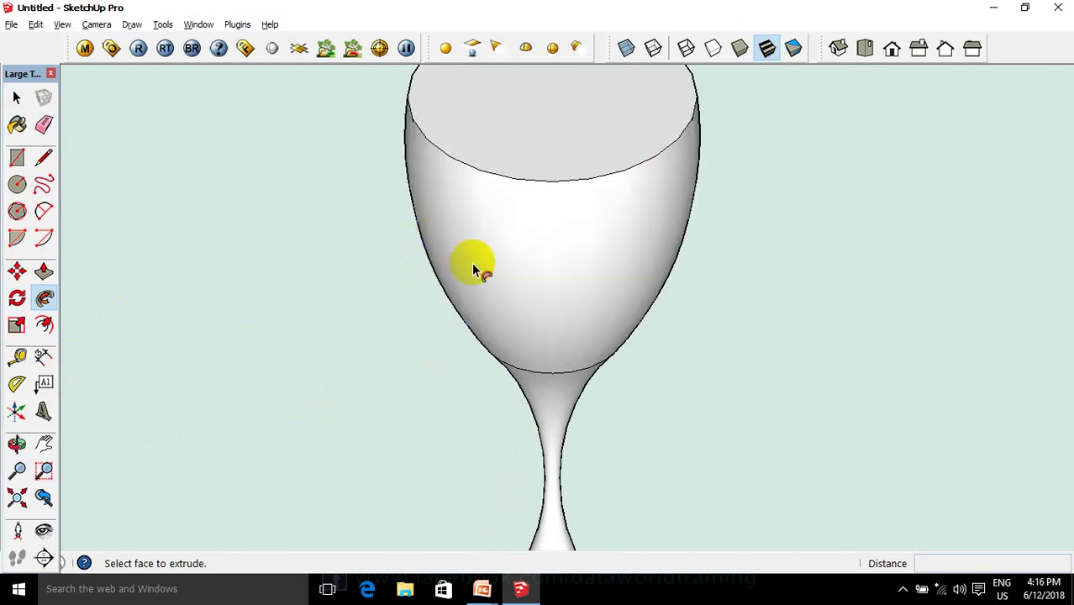
scroll(504, 278, "down", 4)
middle_click(592, 313)
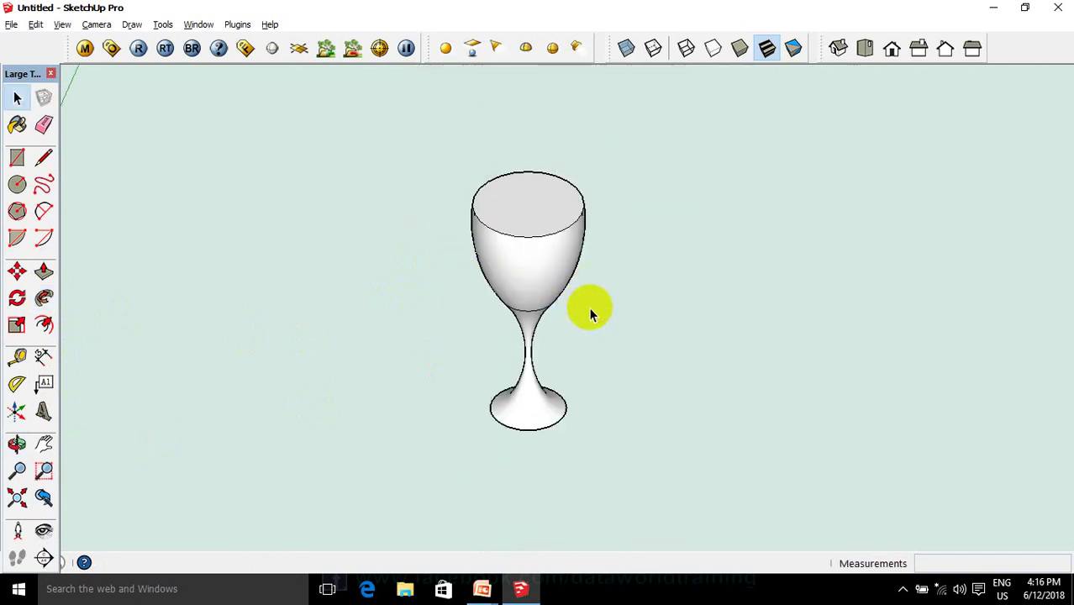
key("space")
scroll(656, 301, "down", 2)
scroll(548, 312, "up", 2)
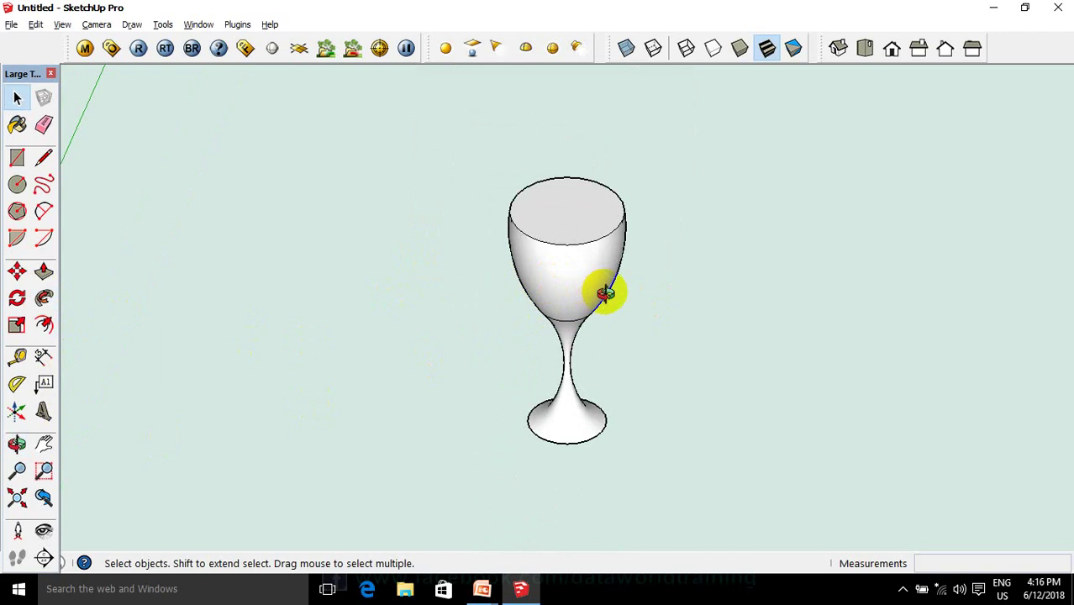
Copy the goblet's bowl with Move+Ctrl and place the copy to its right
left_click(893, 51)
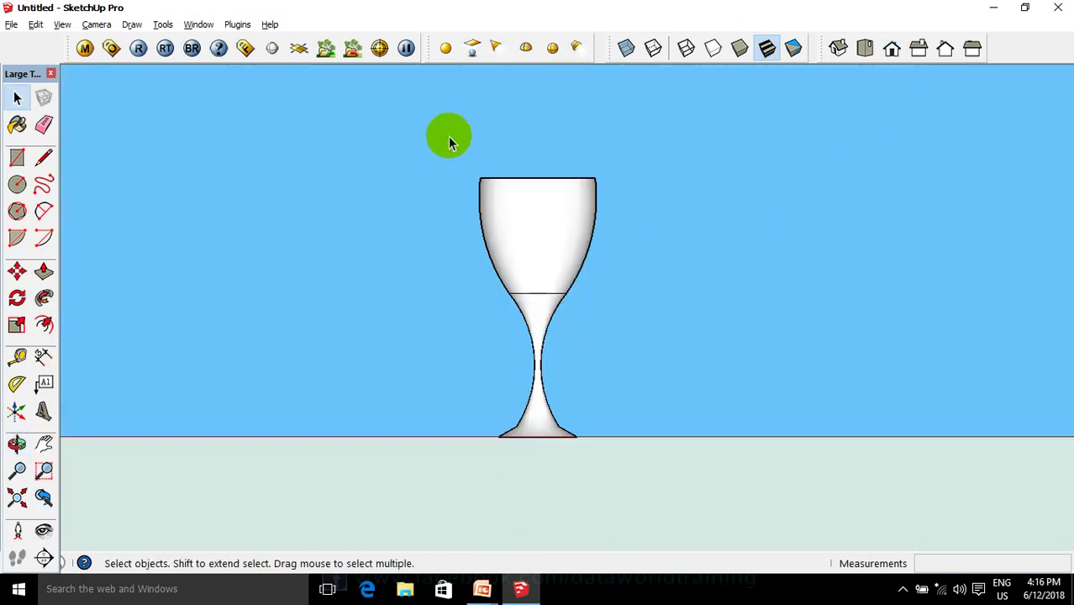
left_click_drag(416, 106, 685, 320)
left_click(684, 207)
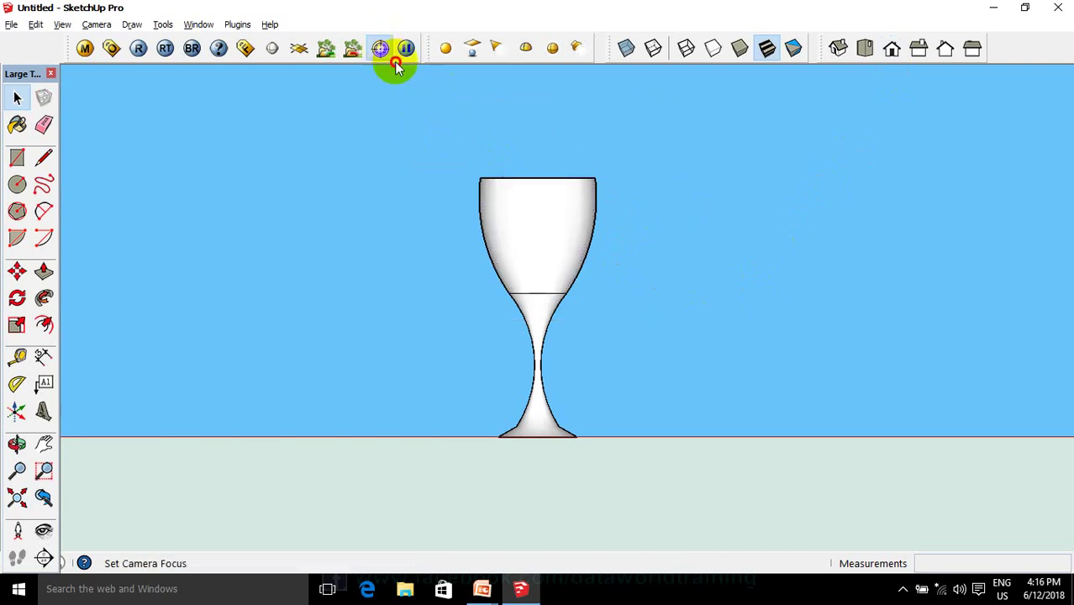
left_click_drag(642, 311, 645, 316)
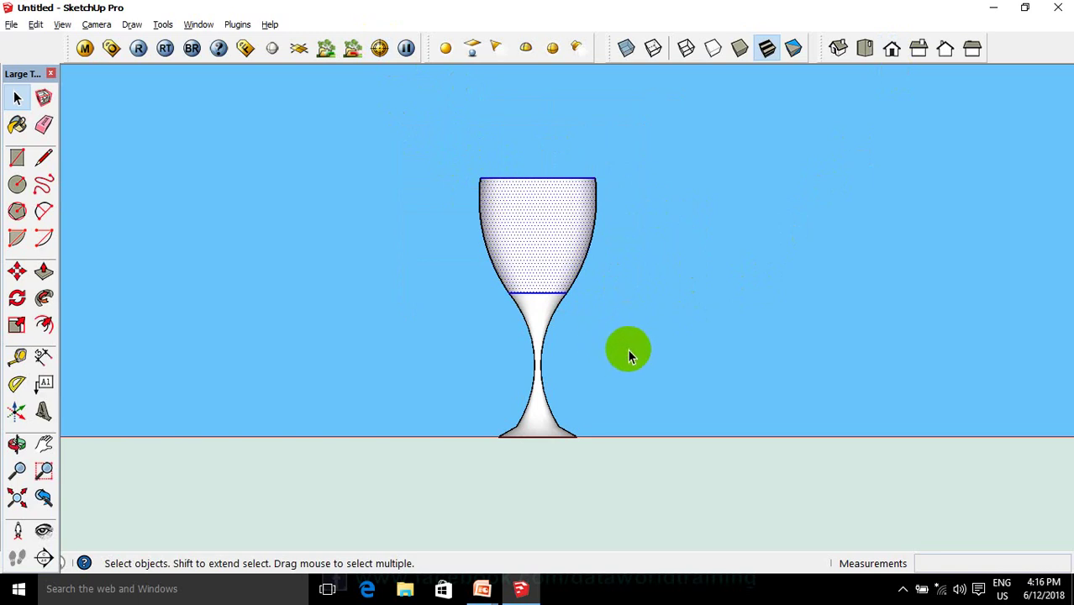
key("m")
key("ctrl")
left_click(643, 347)
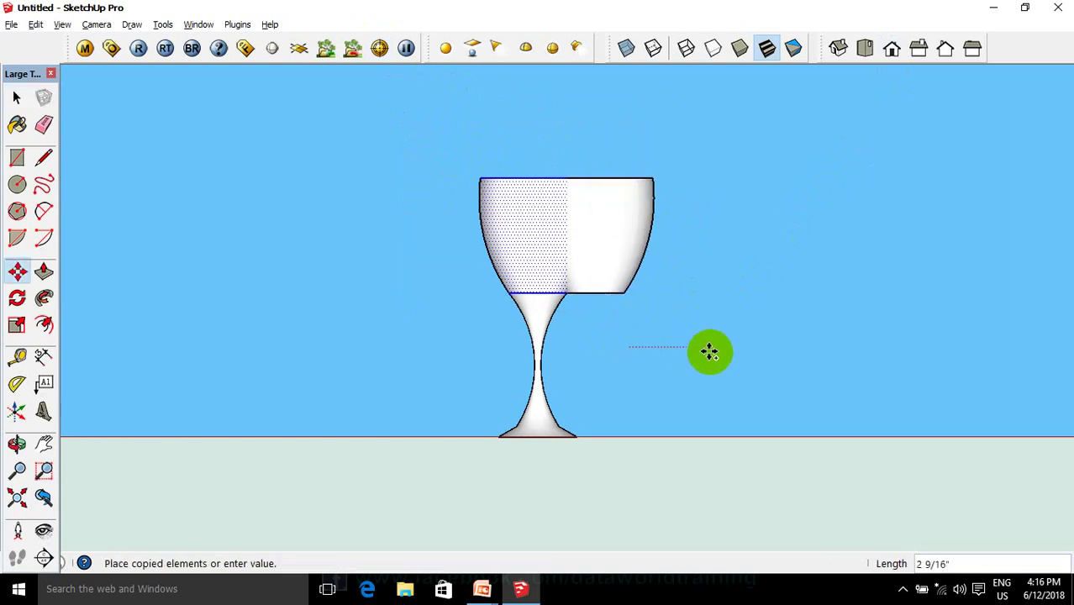
left_click(783, 354)
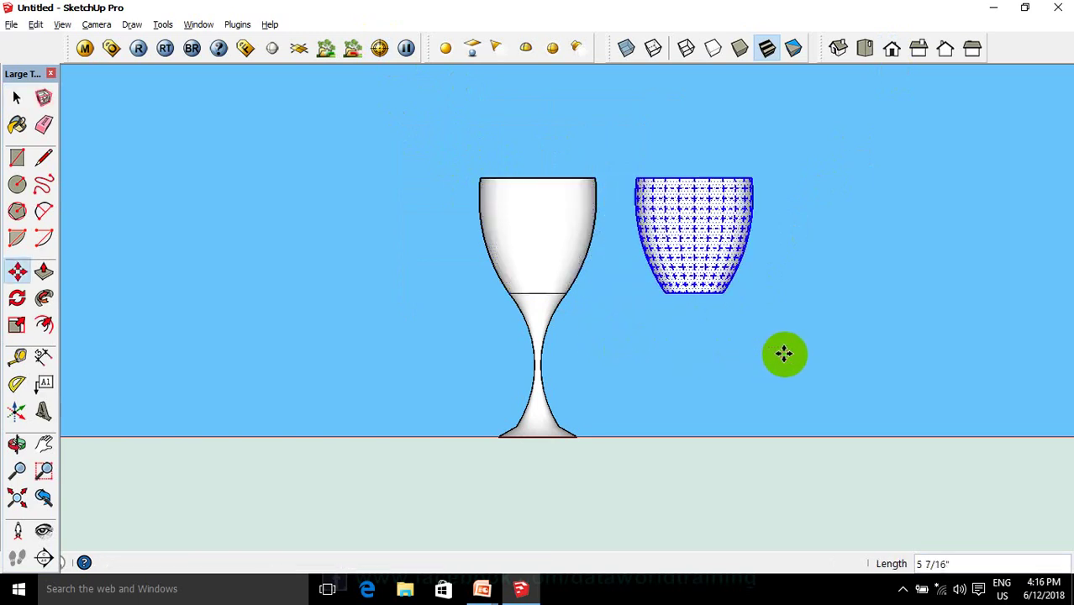
key("space")
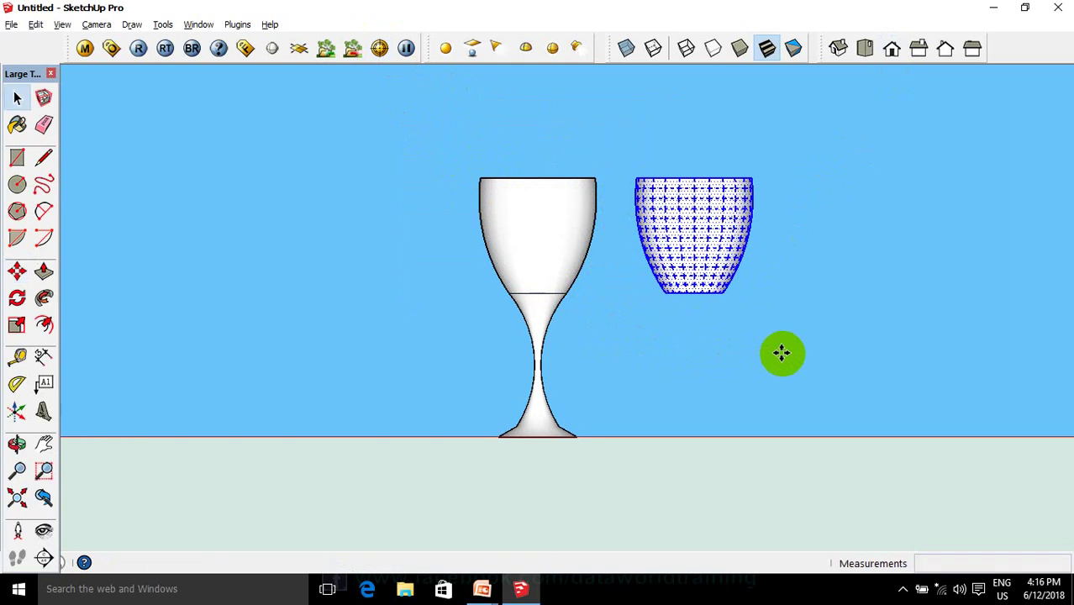
left_click(749, 161)
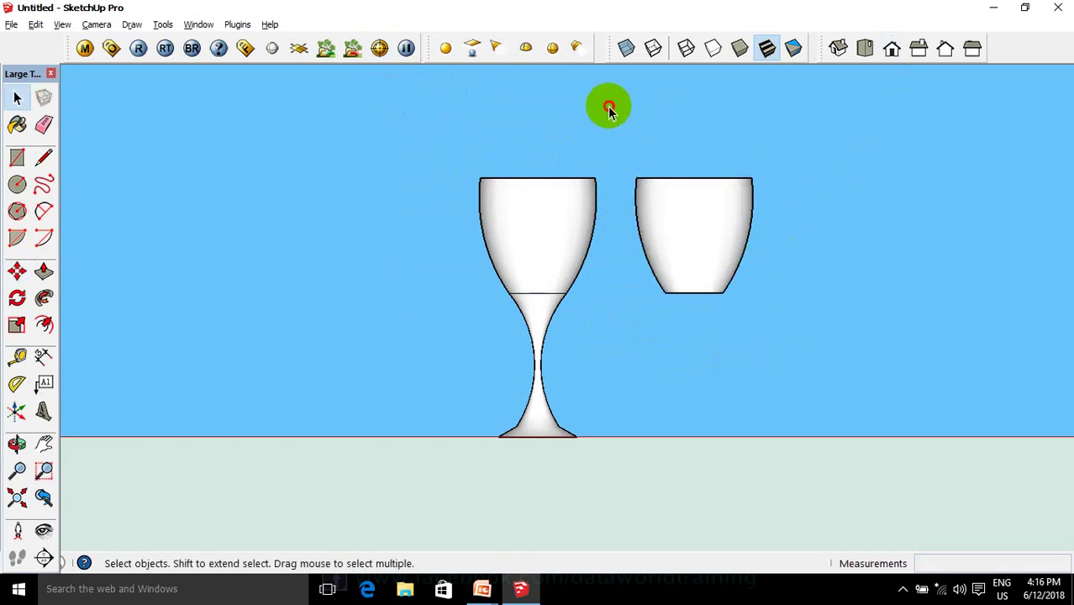
Delete the copy's top two rim rings to lower its open edge
left_click_drag(610, 108, 778, 210)
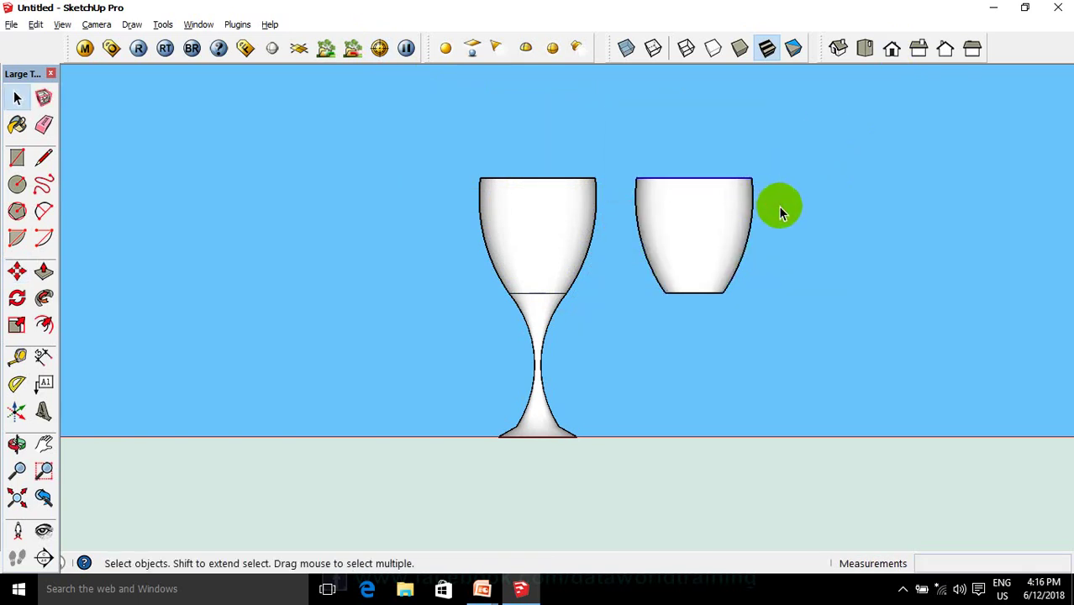
key("Delete")
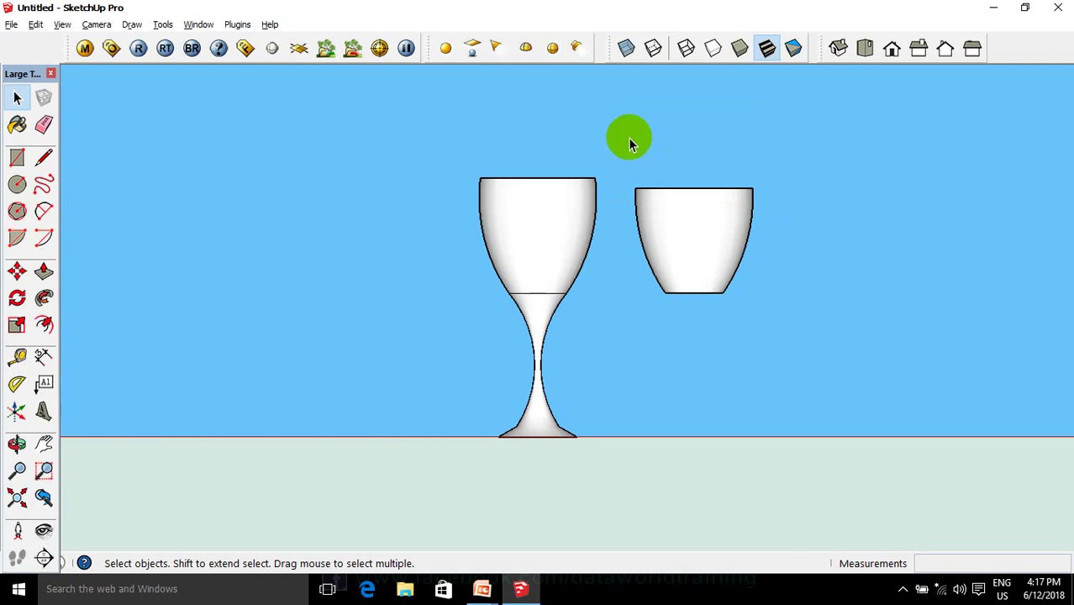
left_click_drag(617, 137, 779, 206)
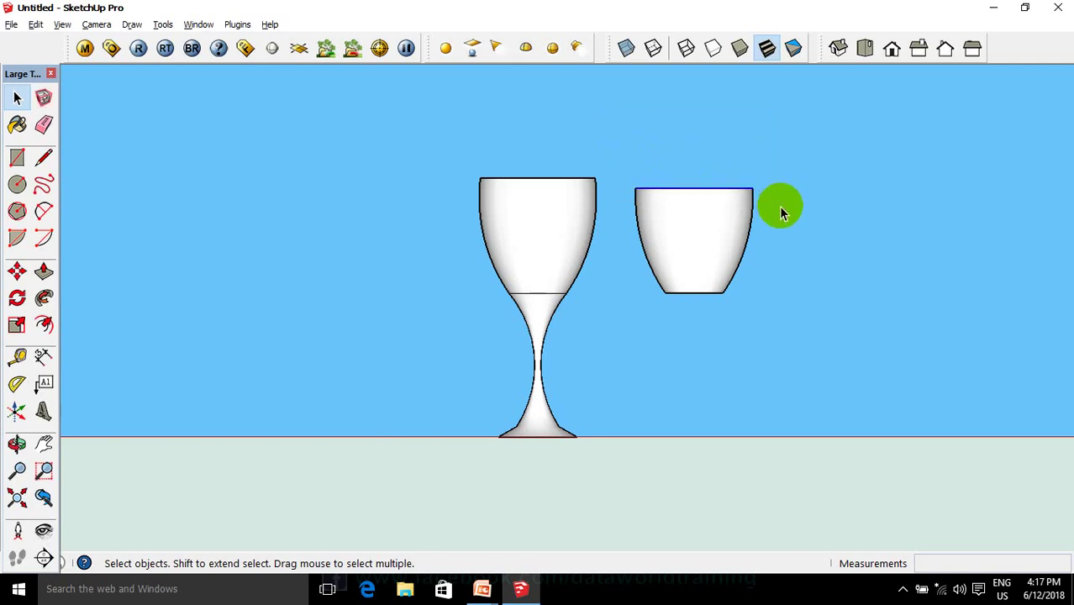
key("Delete")
mouse_move(817, 176)
middle_mouse_down()
mouse_move(728, 363)
mouse_move(736, 292)
middle_mouse_up()
Draw a short line across the copied bowl's rim to cap its open top, then select the bowl
scroll(740, 349, "up", 2)
scroll(743, 307, "up", 2)
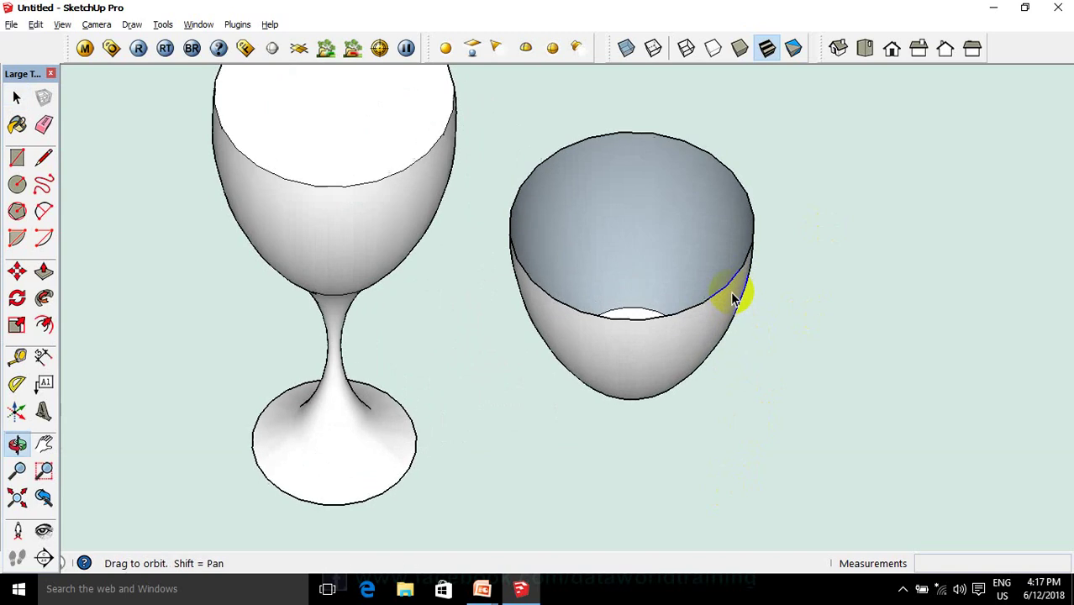
scroll(732, 297, "up", 3)
key("l")
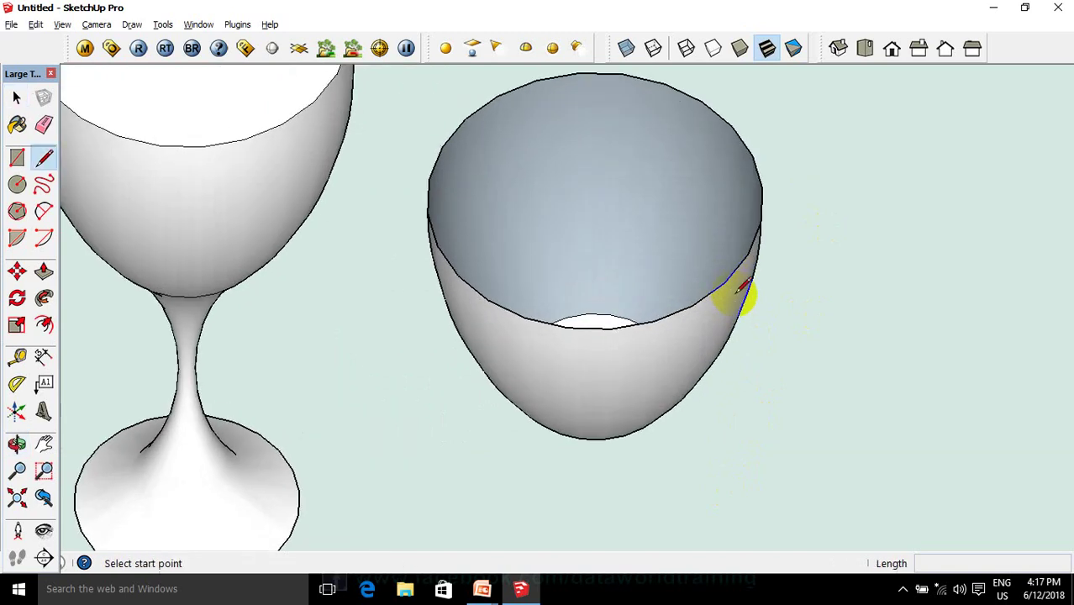
scroll(773, 259, "up", 2)
left_click(699, 293)
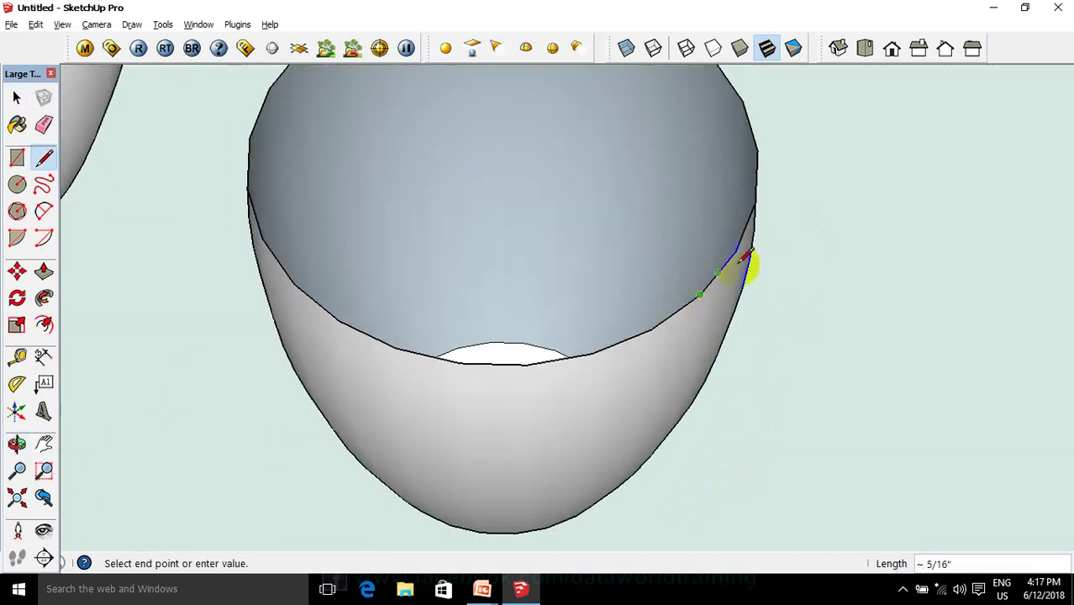
left_click(745, 249)
scroll(732, 261, "down", 3)
scroll(728, 269, "down", 2)
key("space")
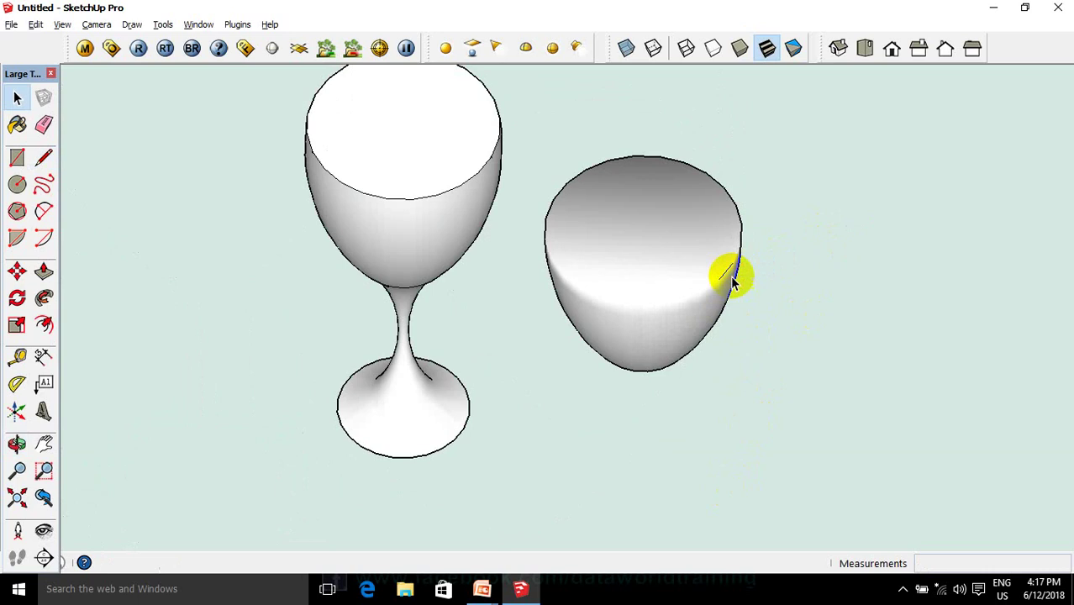
left_click(708, 277)
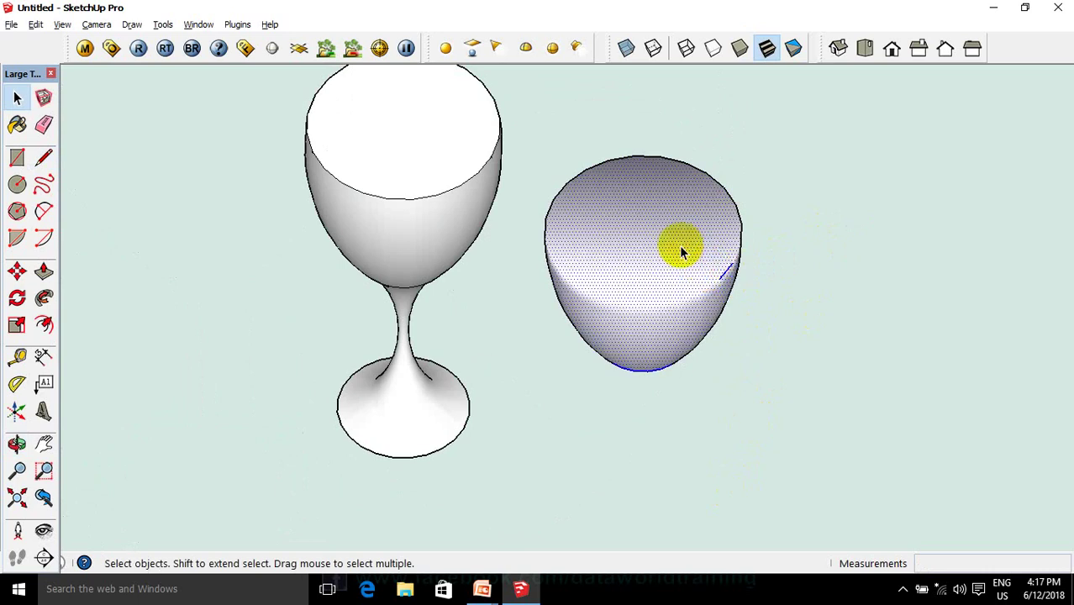
Turn the capped bowl copy into a group
double_click(681, 250)
right_click(681, 251)
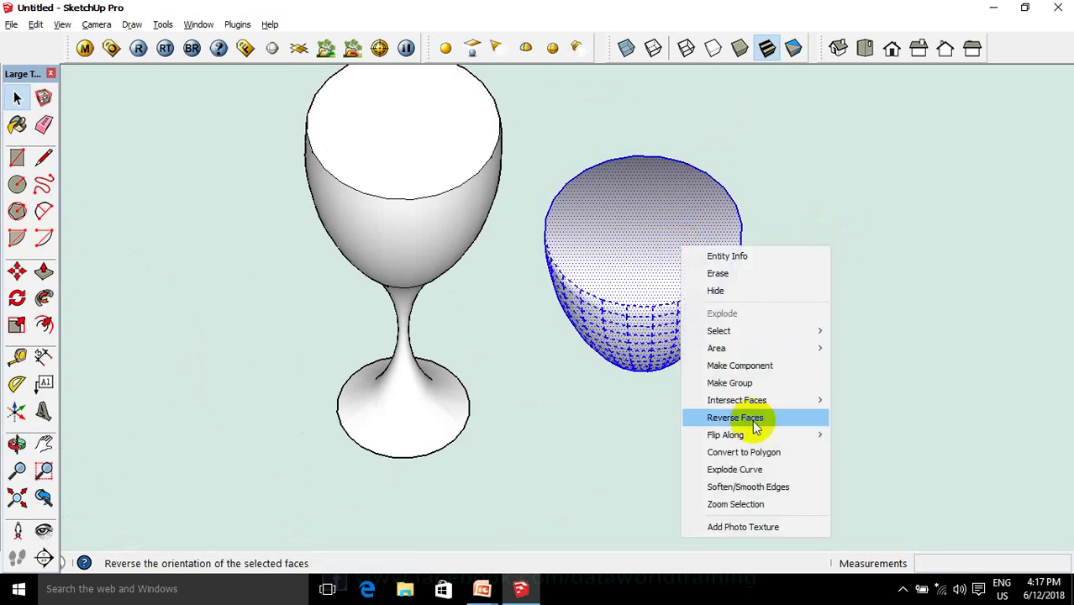
left_click(744, 382)
Delete the goblet's top face so the glass is open
scroll(777, 351, "down", 2)
scroll(536, 198, "up", 1)
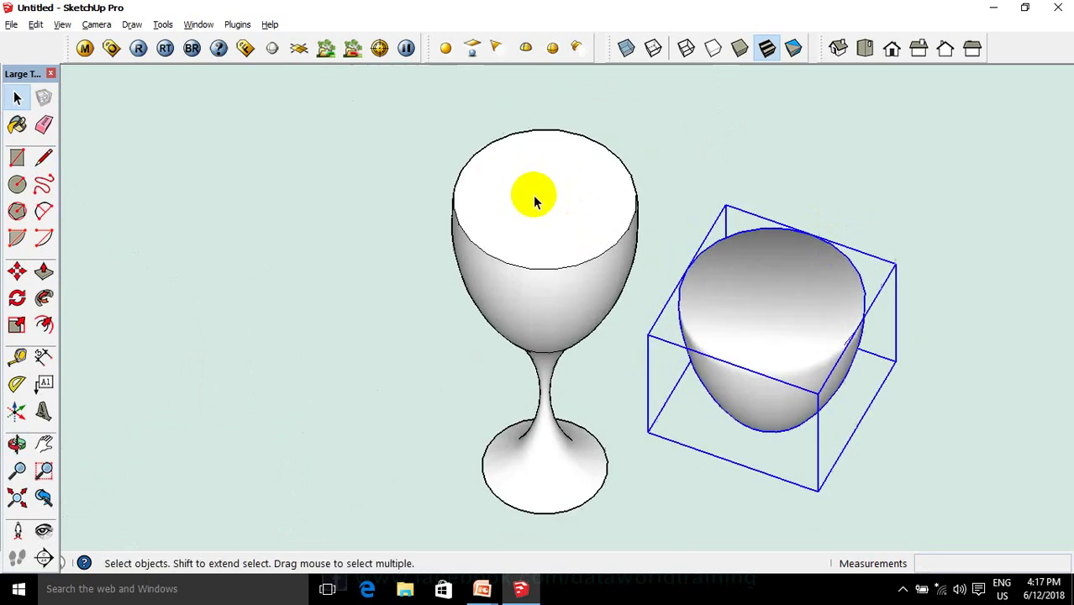
scroll(538, 202, "up", 2)
left_click(547, 217)
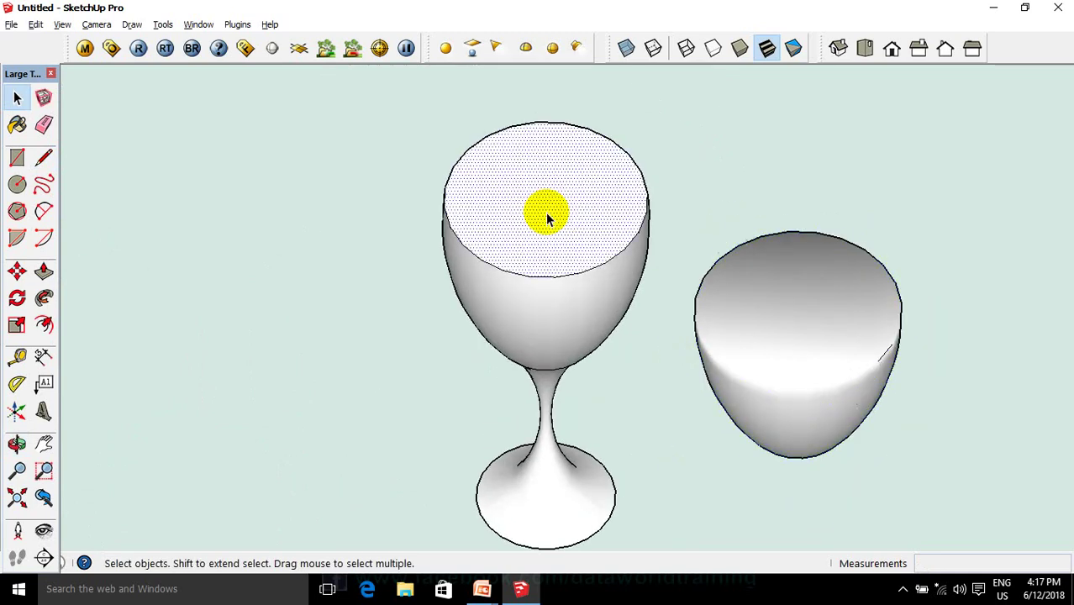
key("Delete")
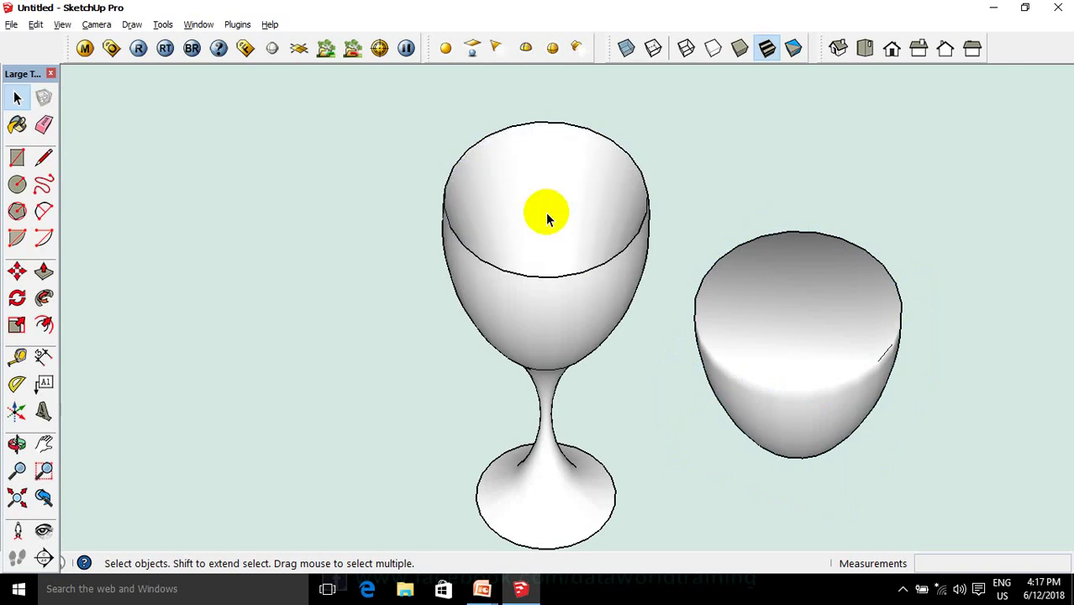
scroll(537, 245, "down", 1)
mouse_move(583, 230)
middle_mouse_down()
mouse_move(579, 176)
mouse_move(581, 265)
middle_mouse_up()
scroll(581, 265, "up", 2)
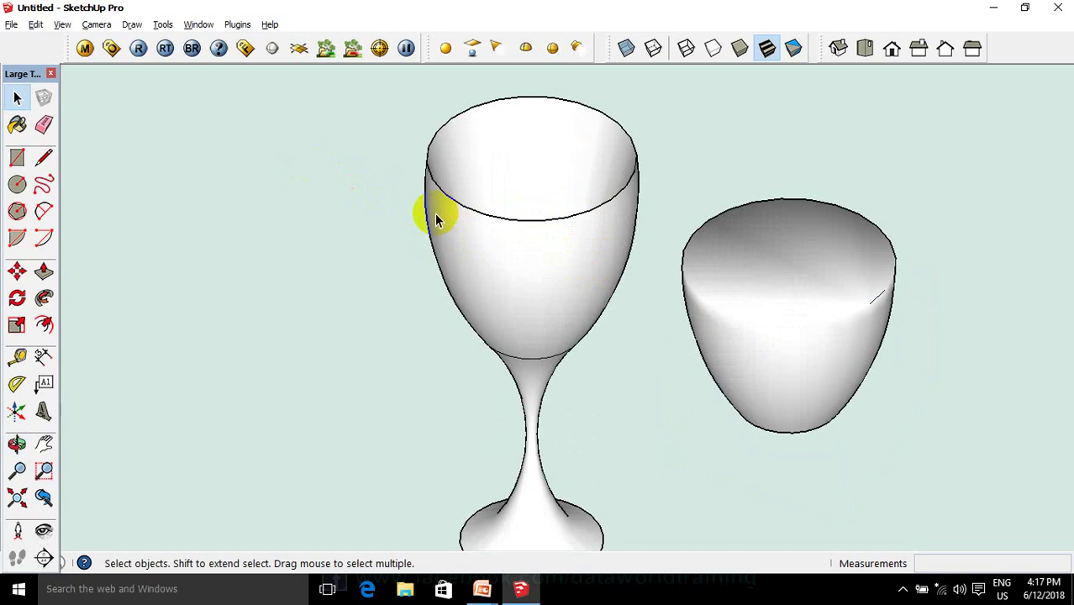
After checking with X-ray, hide the goblet's outer bowl surface and select the inner surface
left_click(625, 50)
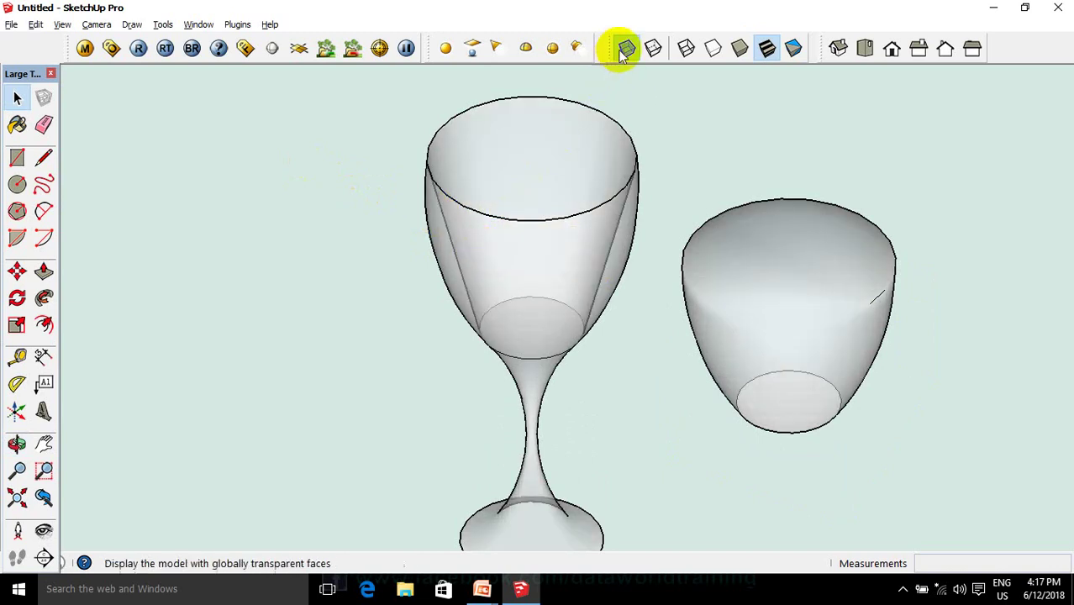
left_click(626, 49)
left_click(519, 277)
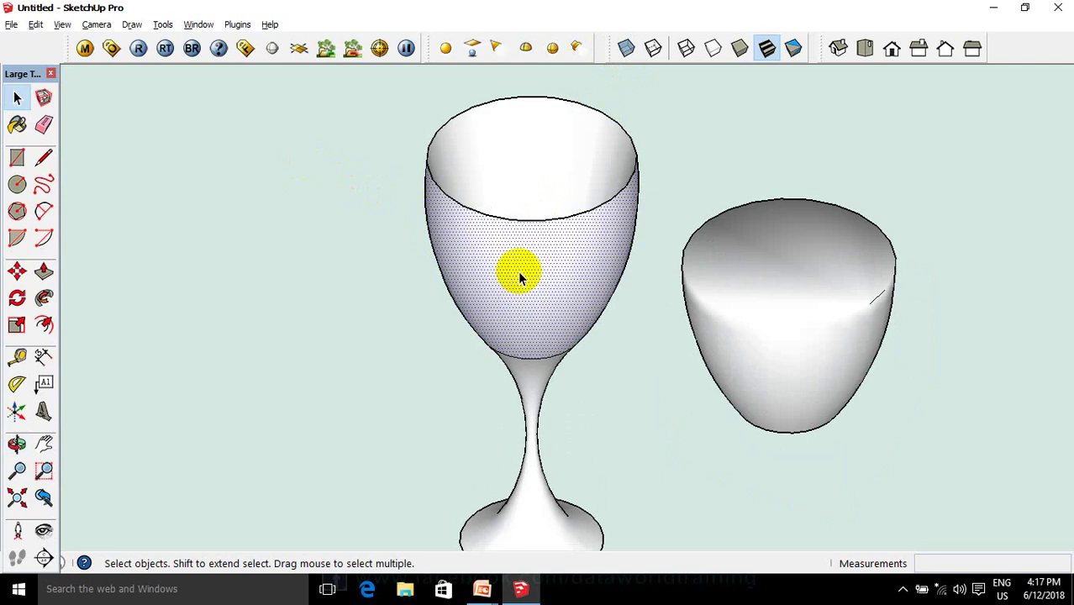
right_click(518, 272)
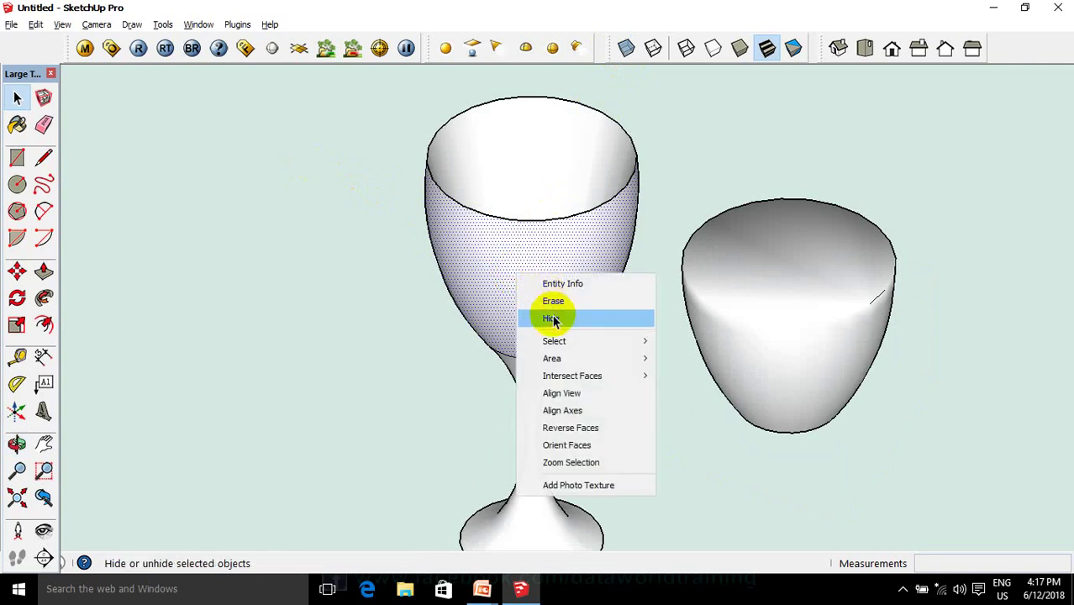
left_click(550, 317)
left_click(543, 280)
Delete the inner bowl surface and unhide all hidden geometry
key("Delete")
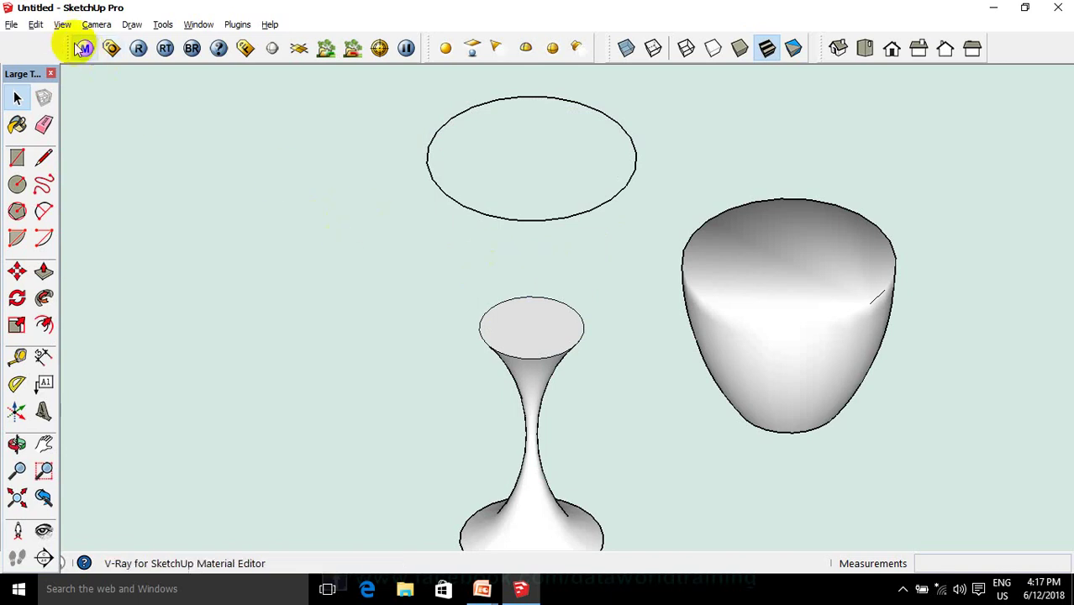
left_click(35, 25)
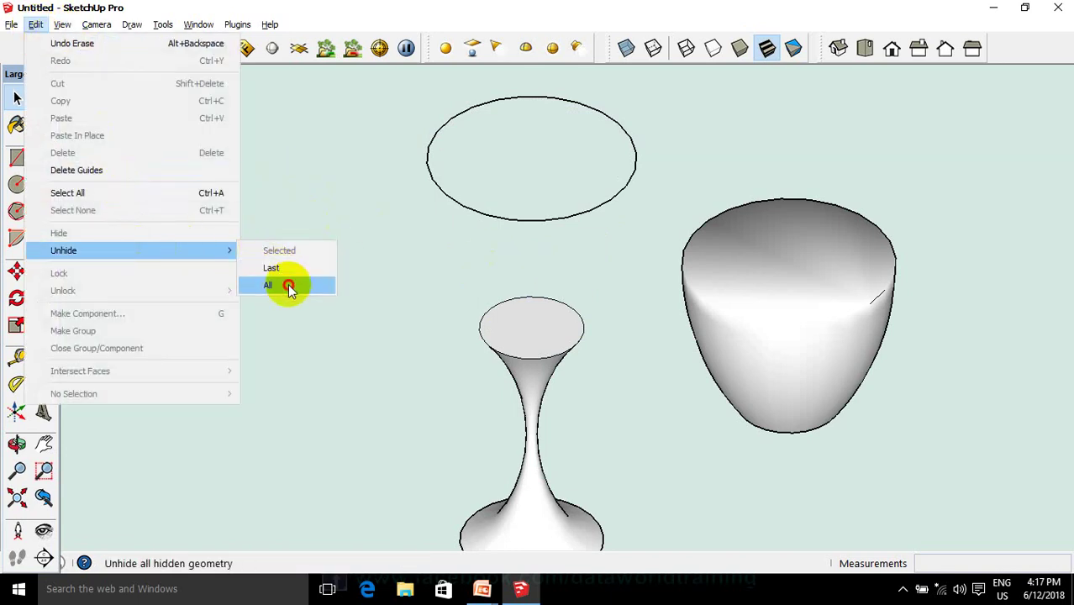
left_click(287, 286)
Make the entire goblet one group, then clear the selection
mouse_move(527, 155)
middle_mouse_down()
mouse_move(550, 99)
mouse_move(535, 202)
middle_mouse_up()
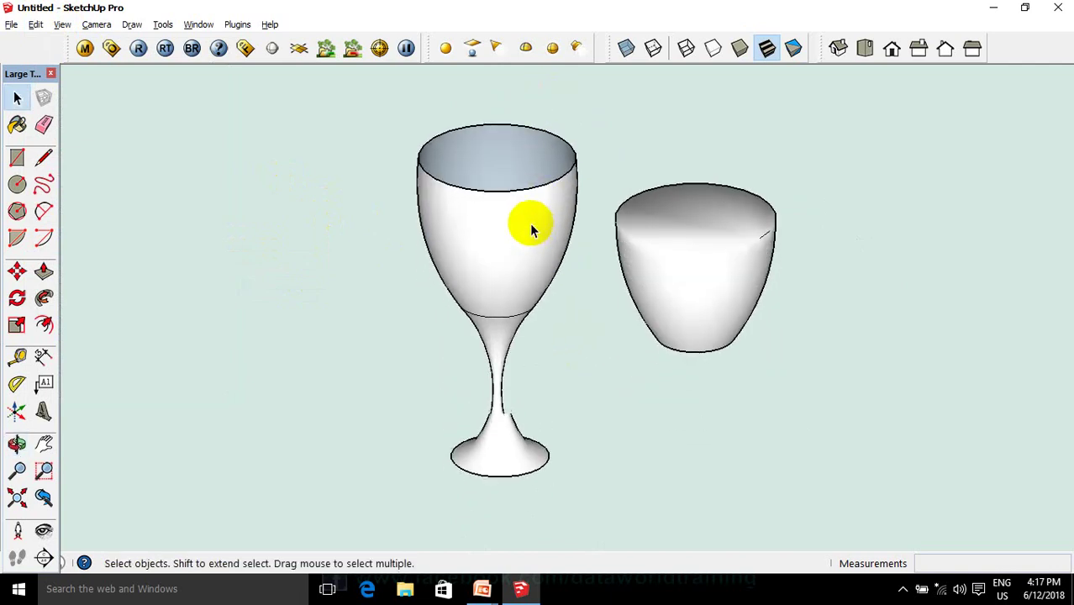
scroll(530, 223, "down", 2)
triple_click(526, 227)
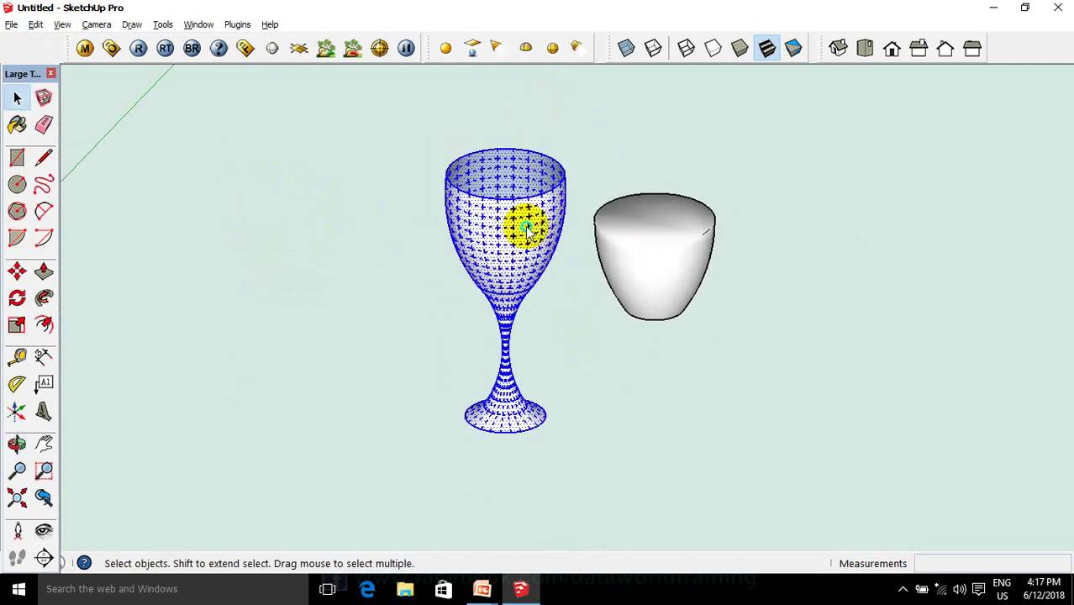
right_click(525, 225)
left_click(606, 367)
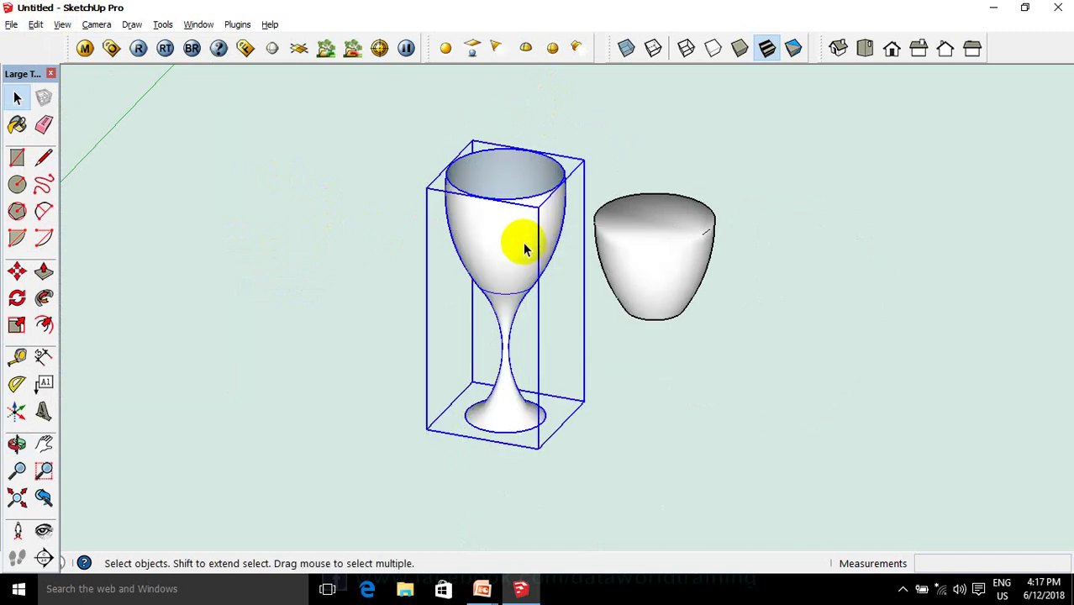
left_click(667, 253)
left_click(791, 233)
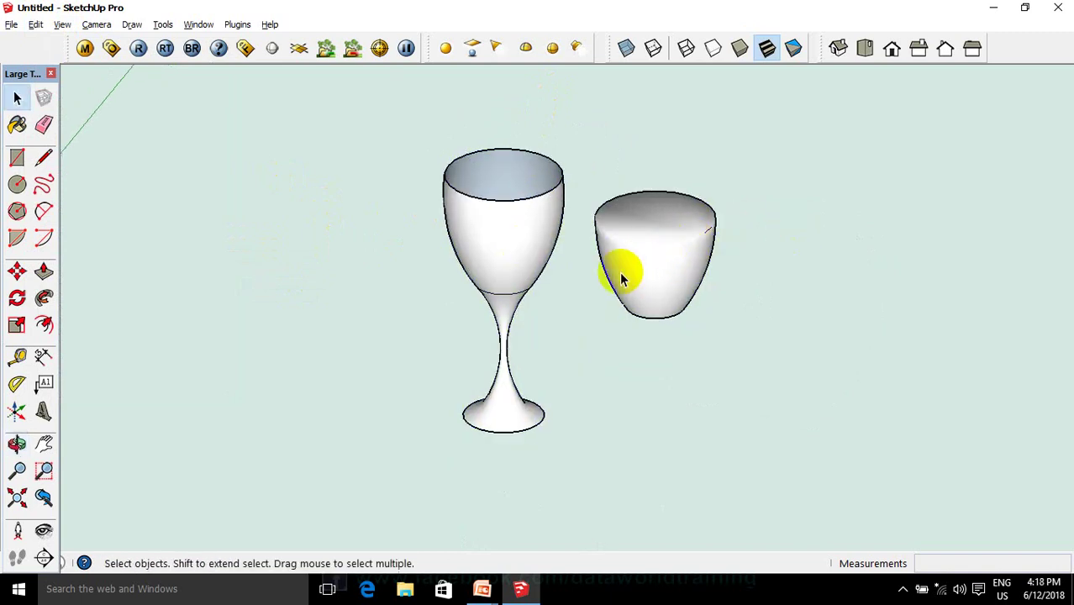
middle_click_drag(772, 228, 758, 256)
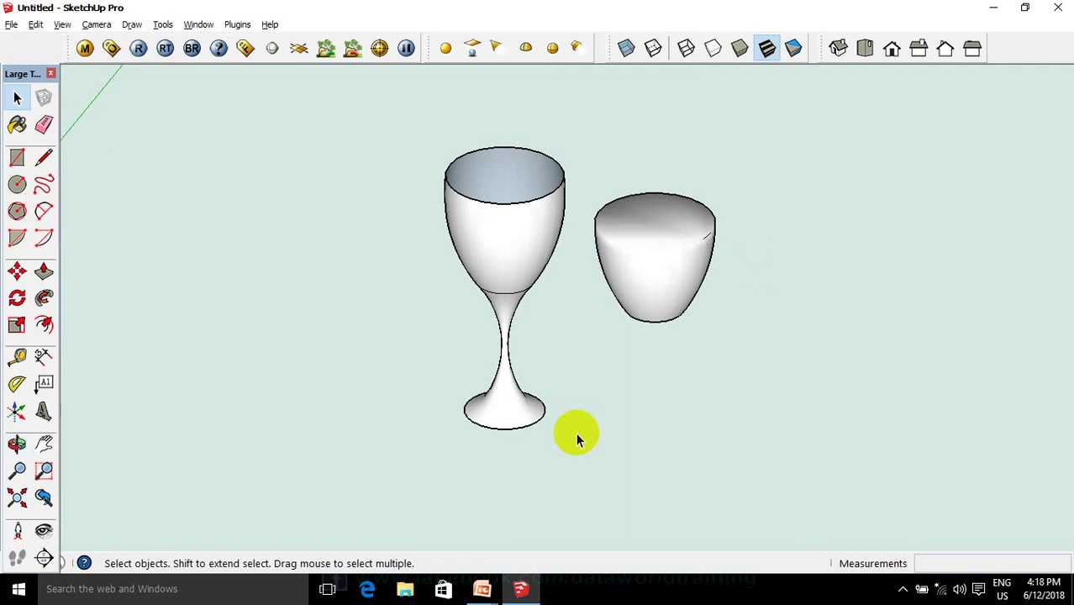
middle_click_drag(603, 417, 608, 420)
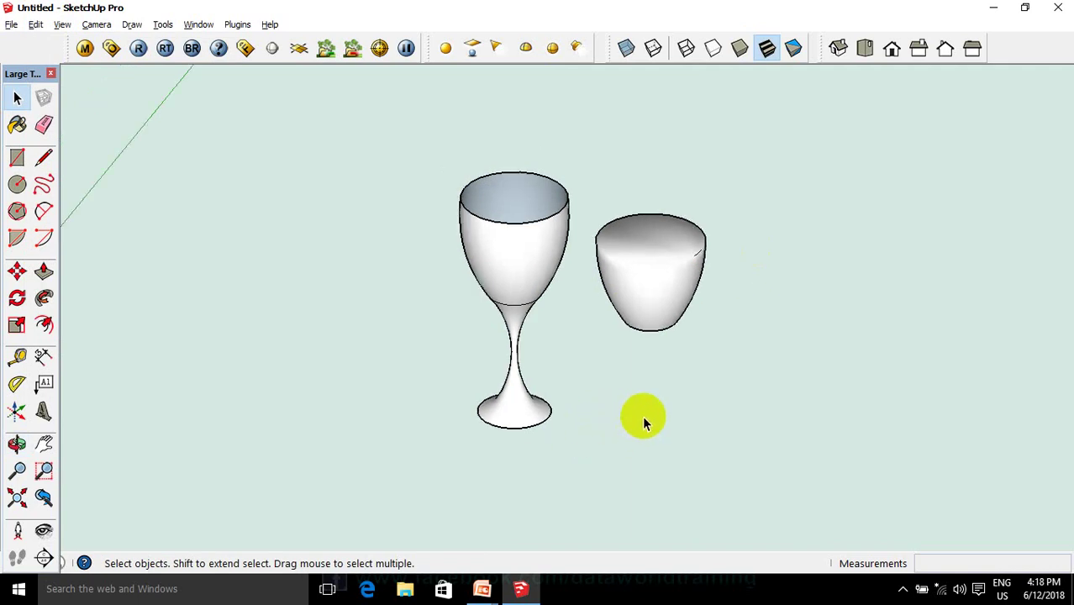
Create a new material named WINE from the red Color_A06
key("b")
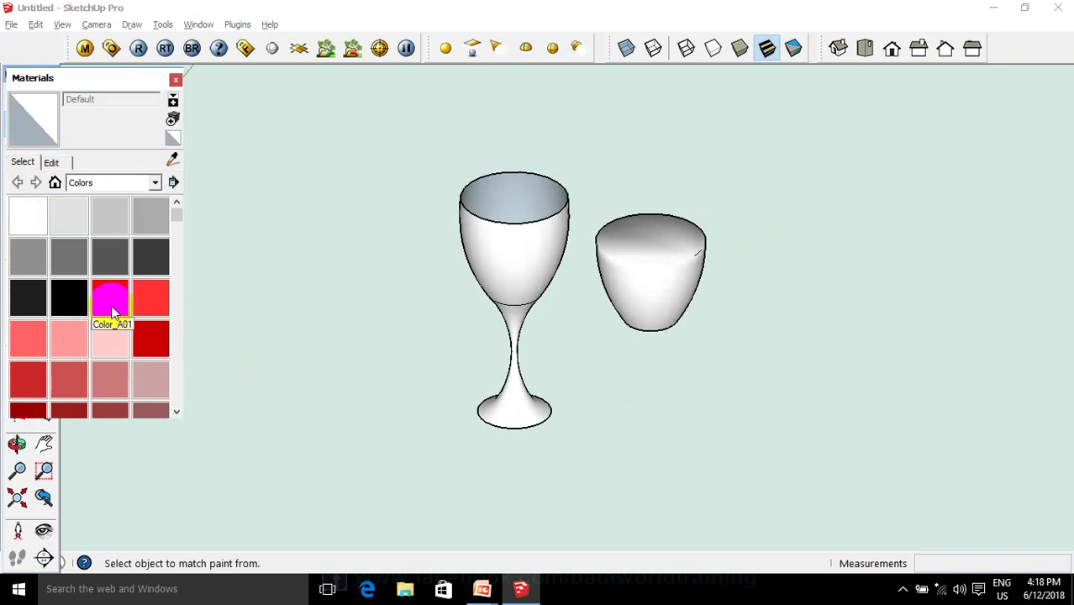
left_click(152, 338)
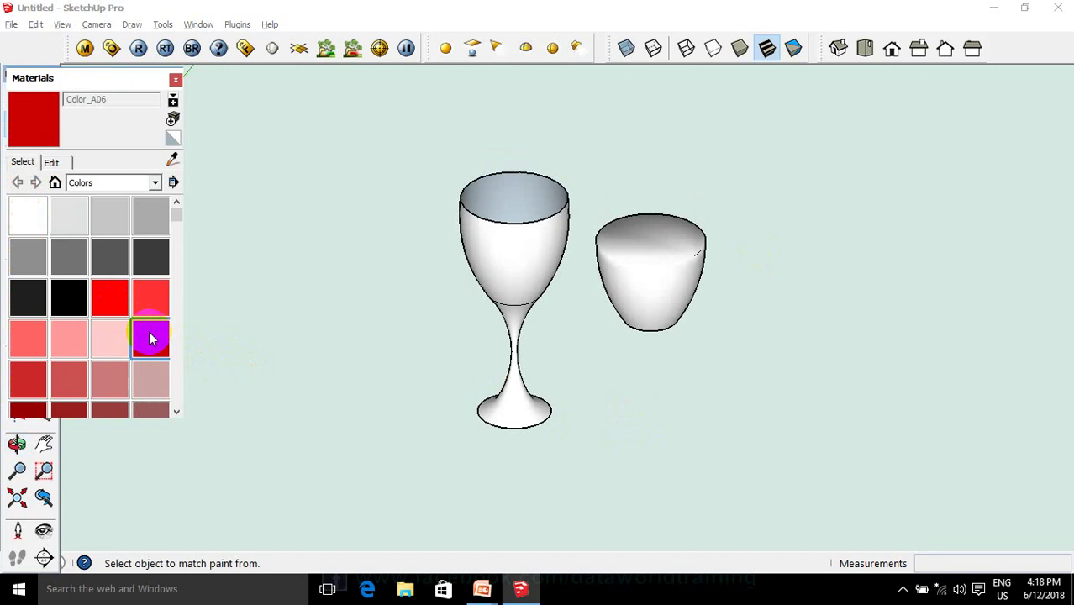
left_click(172, 121)
type("WINE")
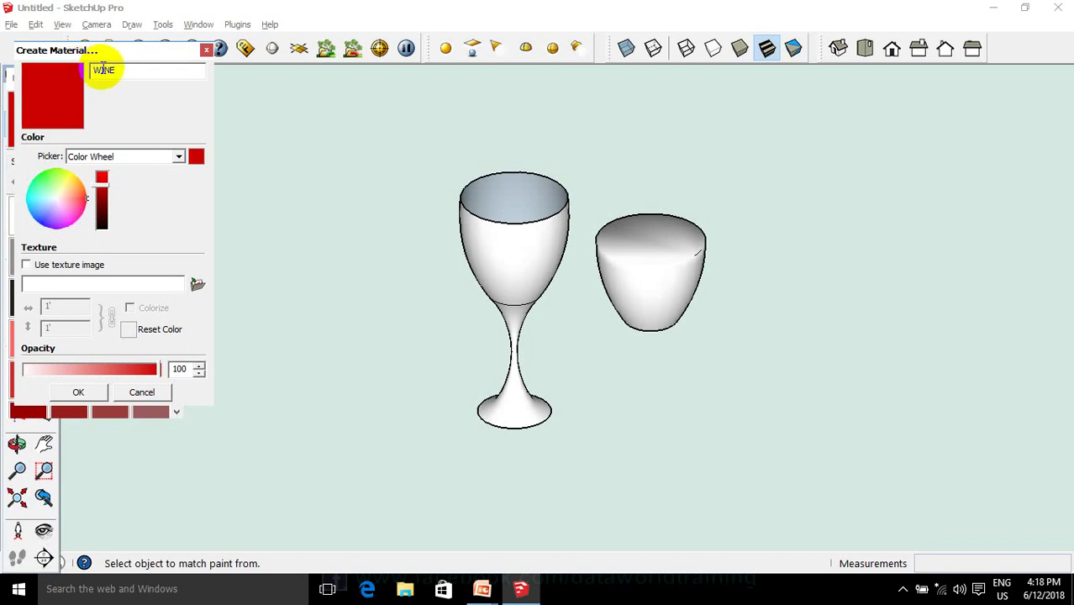
left_click(78, 392)
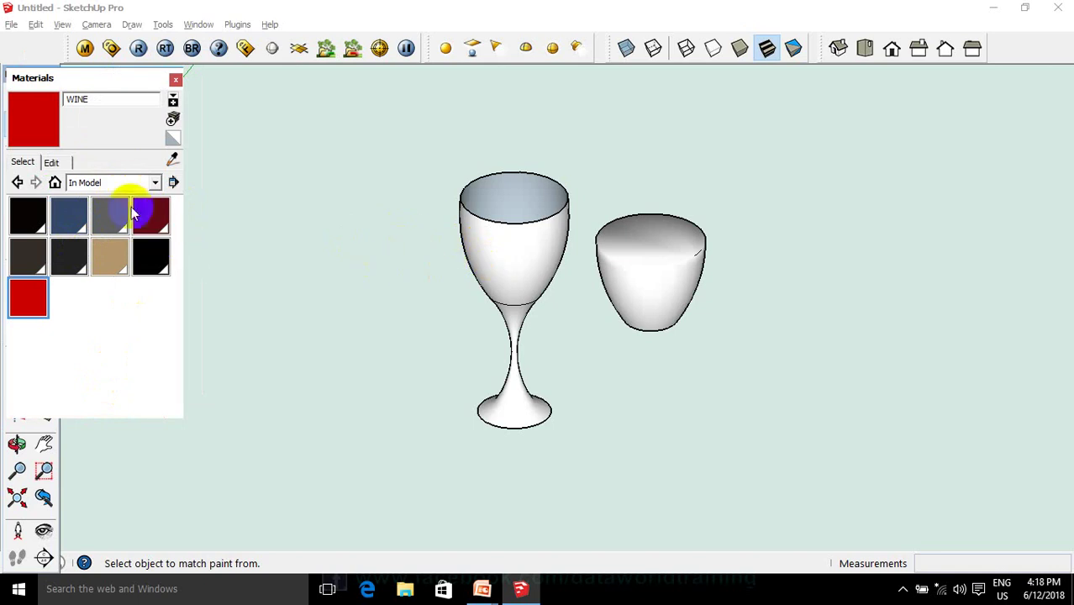
Create a dark grey material named GLASS from Color_007 in the Colors library
left_click(126, 185)
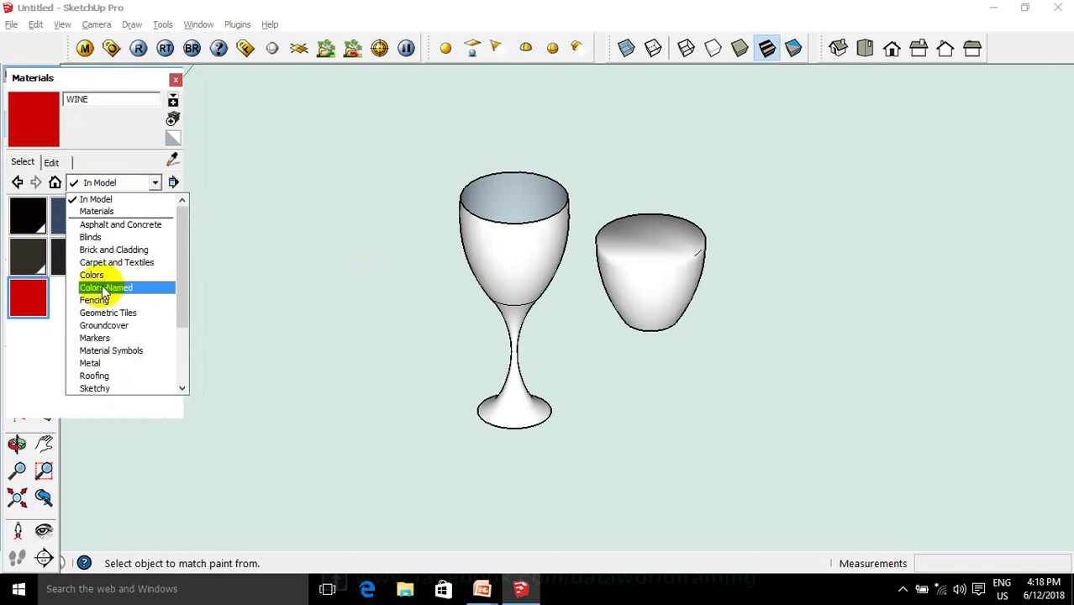
left_click(101, 277)
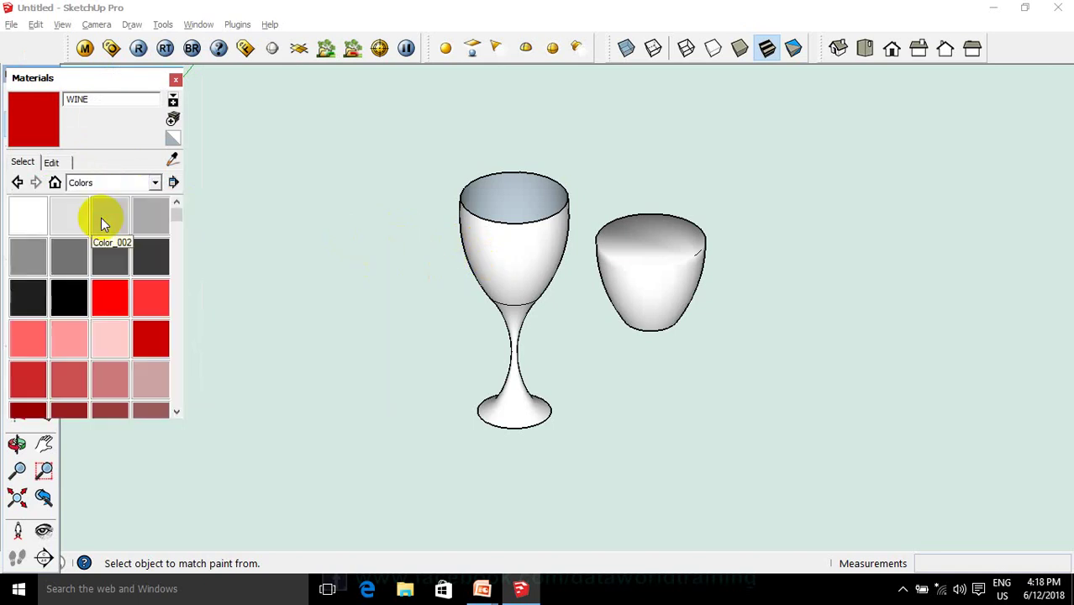
left_click(152, 214)
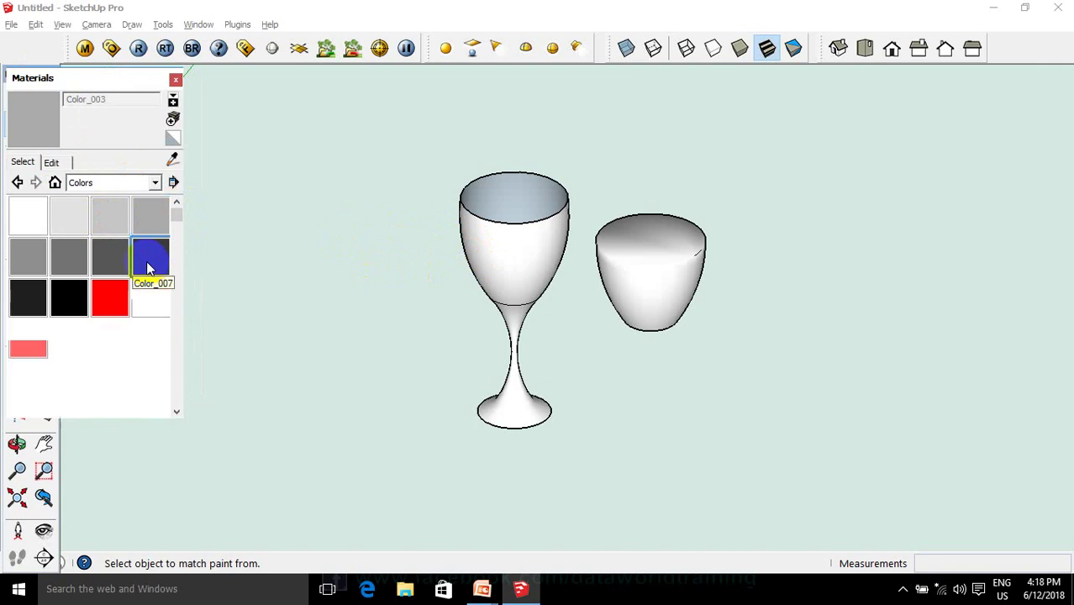
left_click(146, 262)
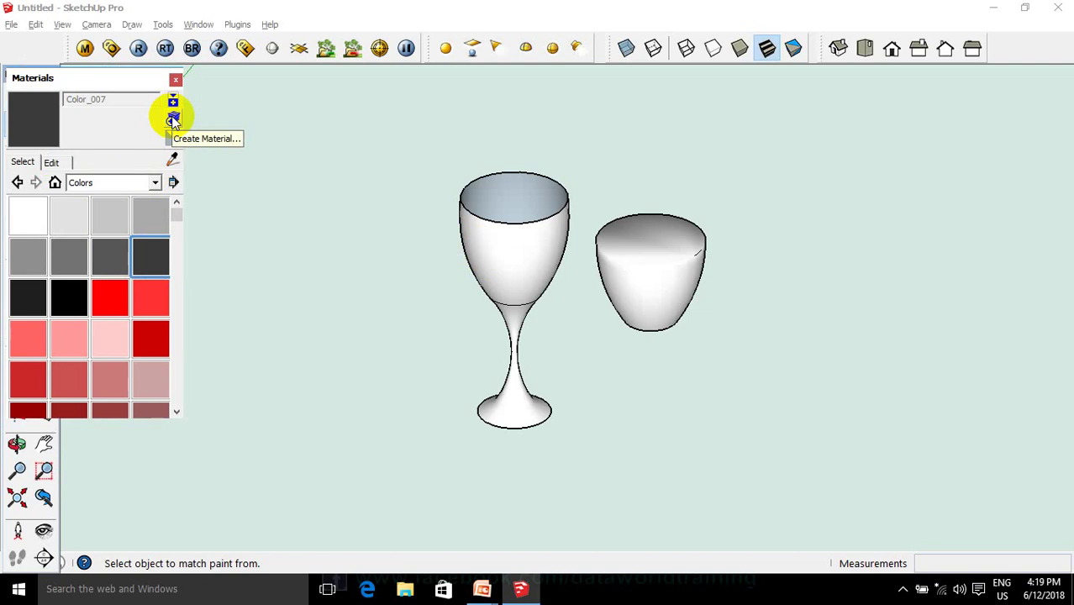
left_click(173, 118)
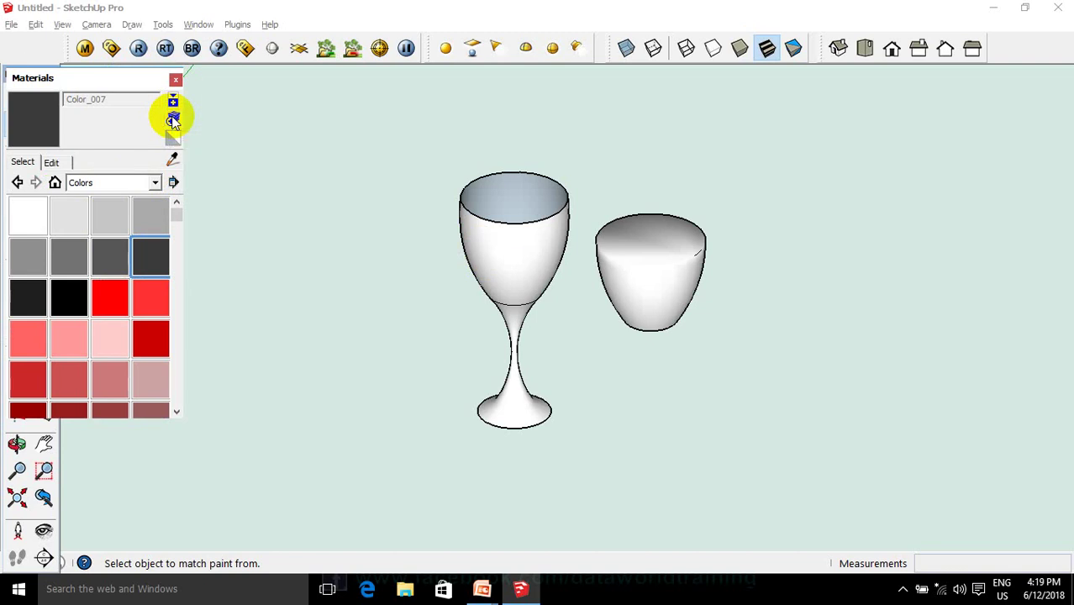
double_click(109, 70)
type("GLASS")
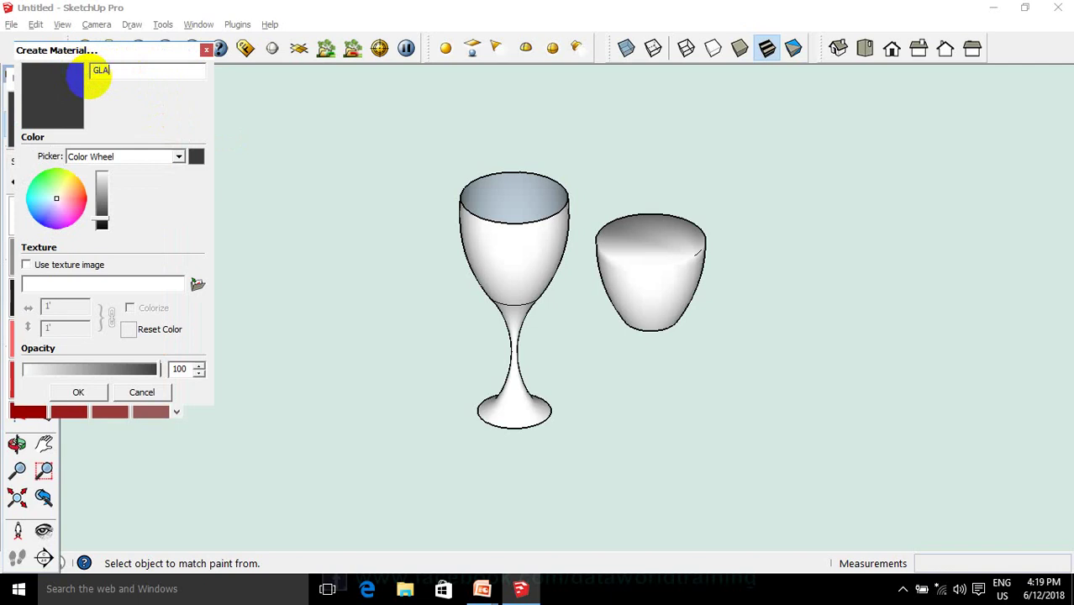
left_click(78, 392)
left_click(176, 79)
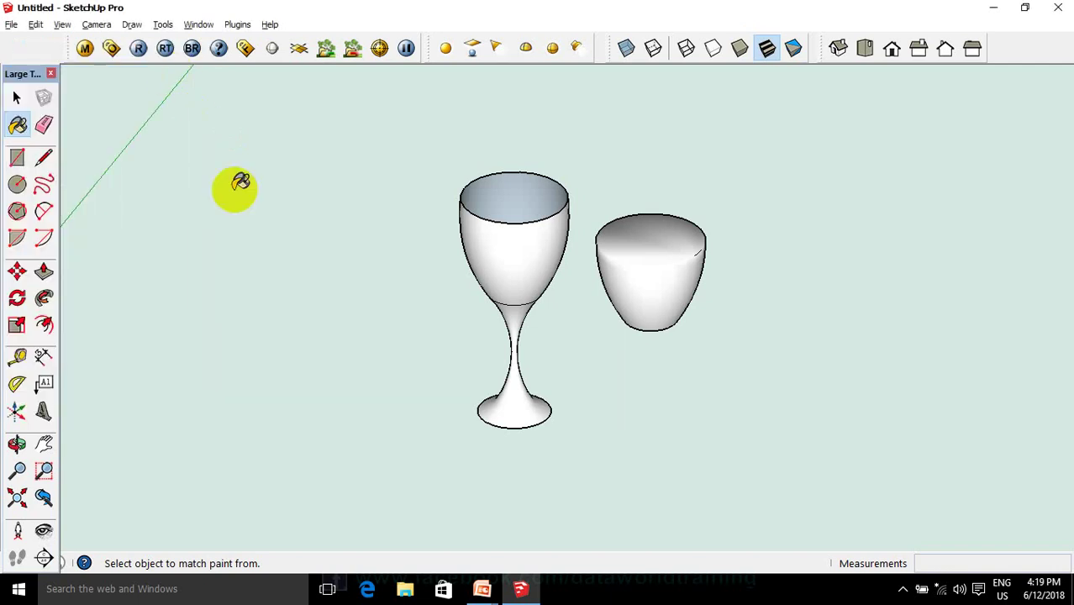
key("space")
Open the V-Ray material editor, select GLASS and render its preview
scroll(860, 272, "down", 1)
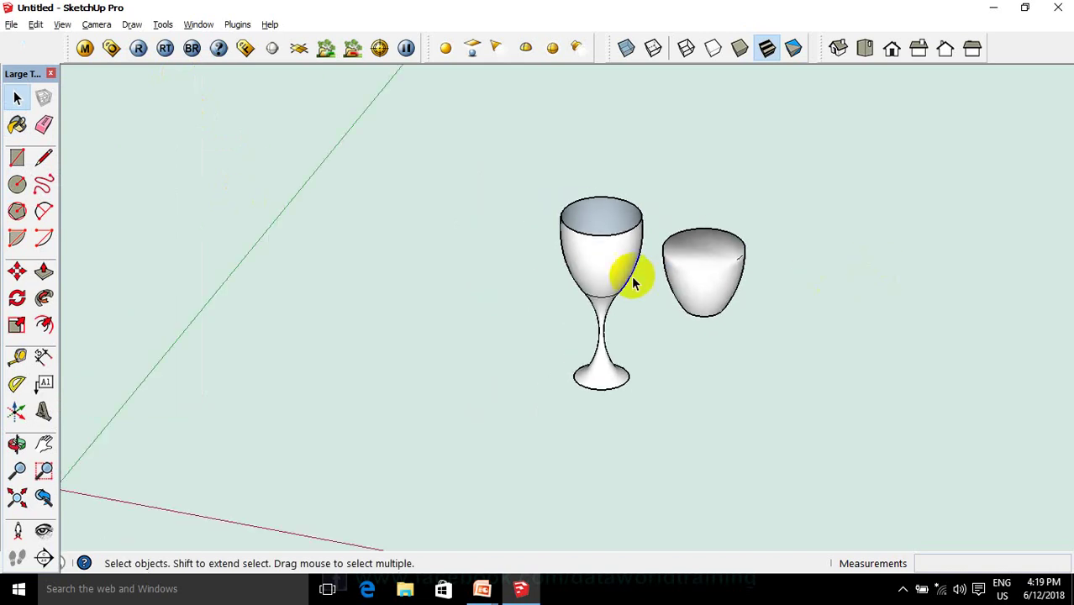
scroll(632, 278, "up", 2)
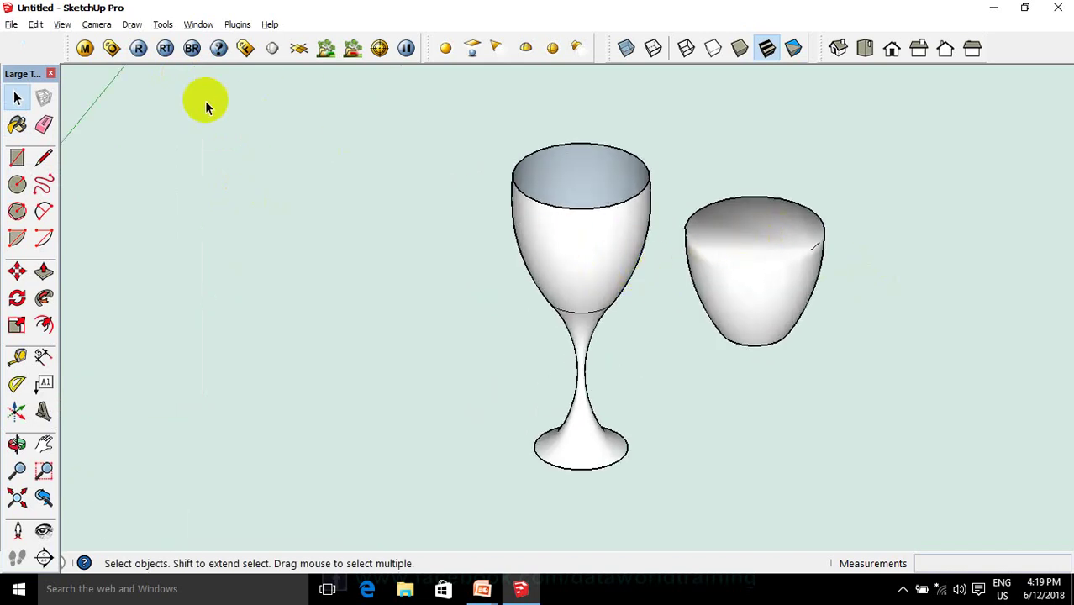
left_click(84, 50)
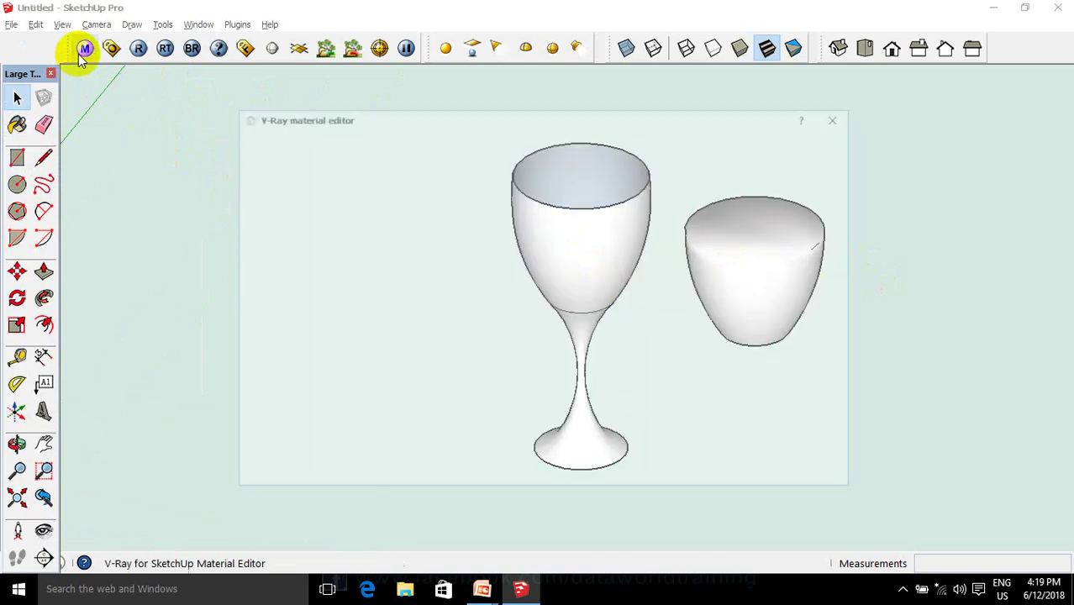
mouse_move(357, 111)
left_mouse_down()
mouse_move(171, 86)
mouse_move(134, 38)
left_mouse_up()
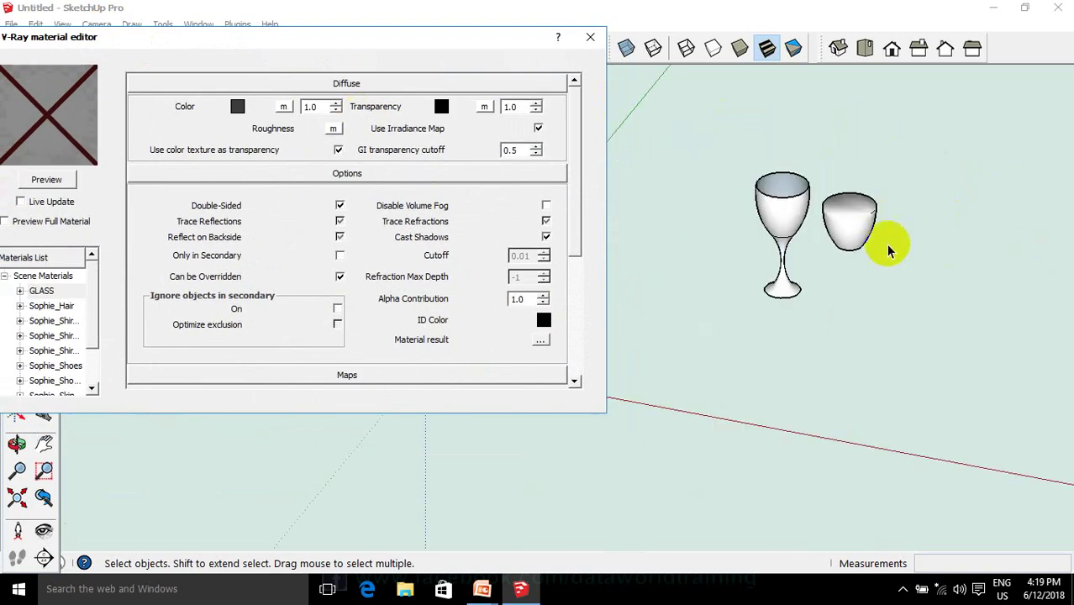
scroll(772, 216, "up", 3)
scroll(771, 216, "up", 2)
left_click(772, 216)
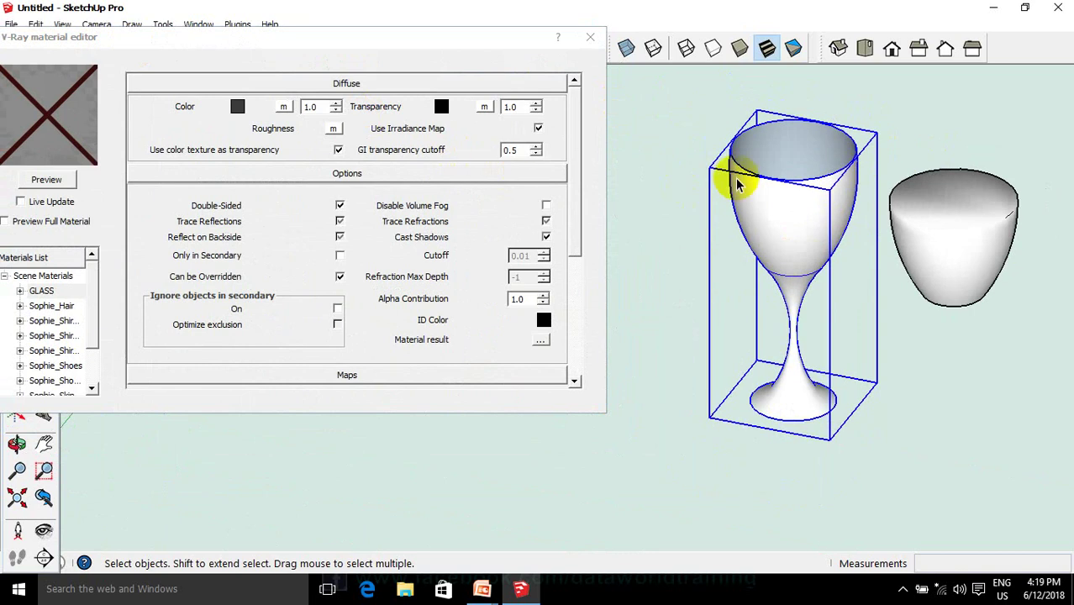
scroll(738, 185, "up", 1)
left_click(424, 50)
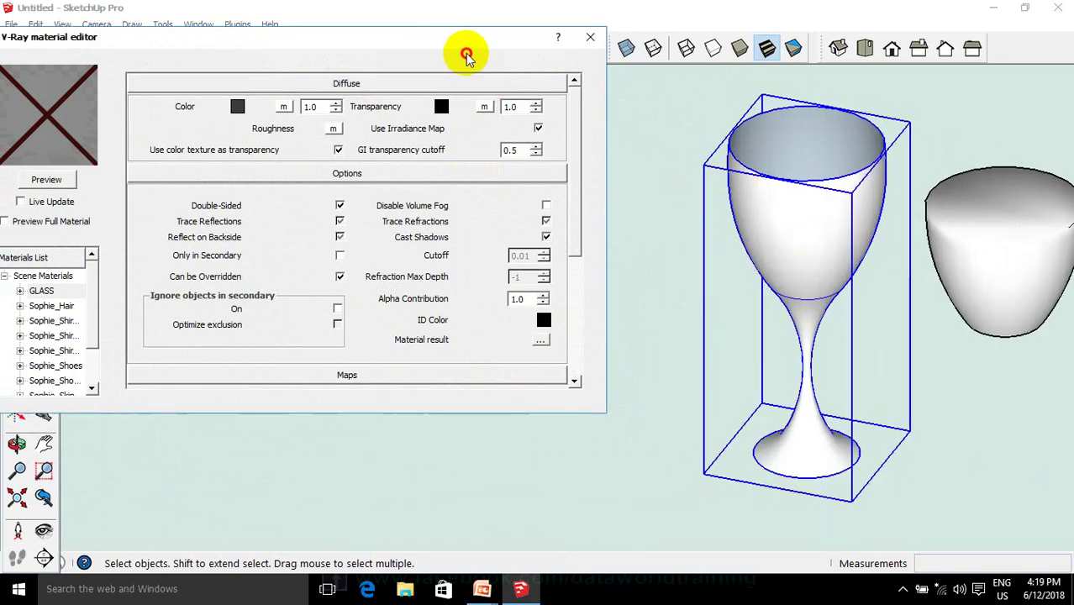
left_click_drag(467, 55, 470, 29)
left_click(118, 277)
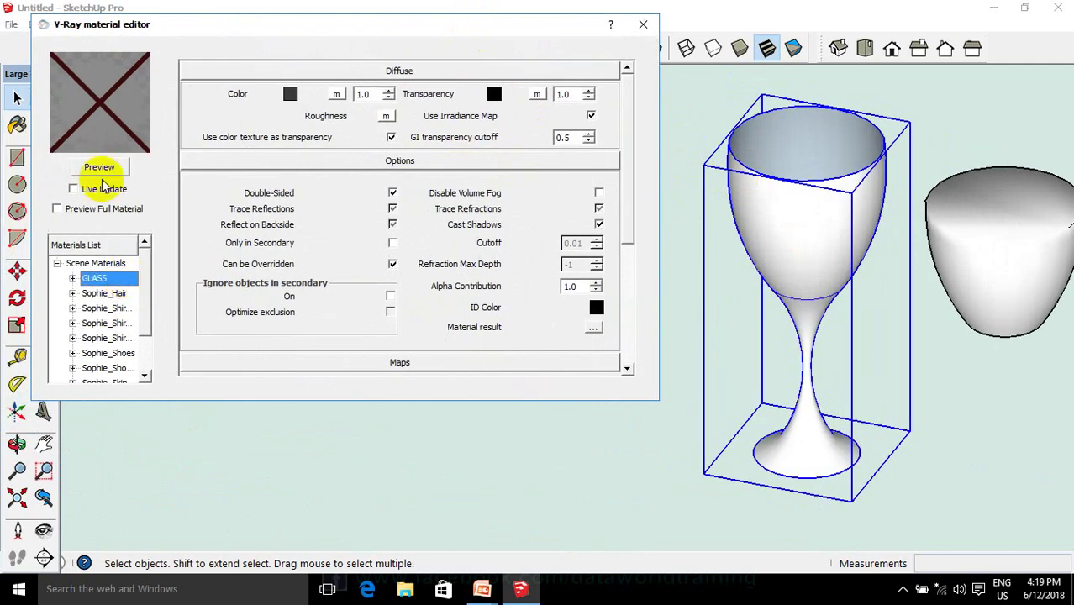
left_click(100, 169)
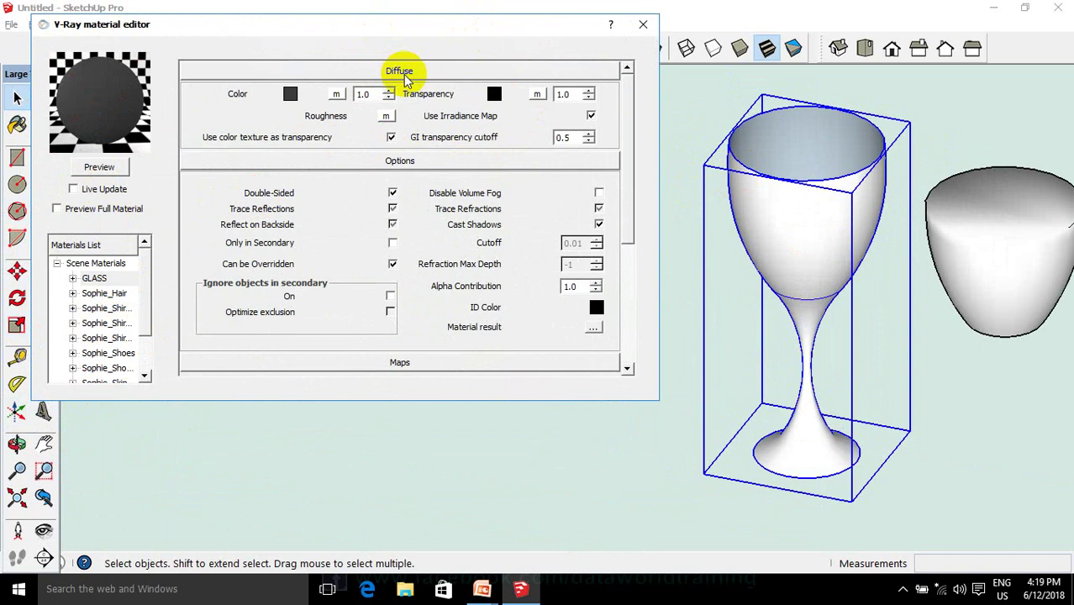
Set the GLASS transparency colour to pure white and re-render the preview
left_click(118, 281)
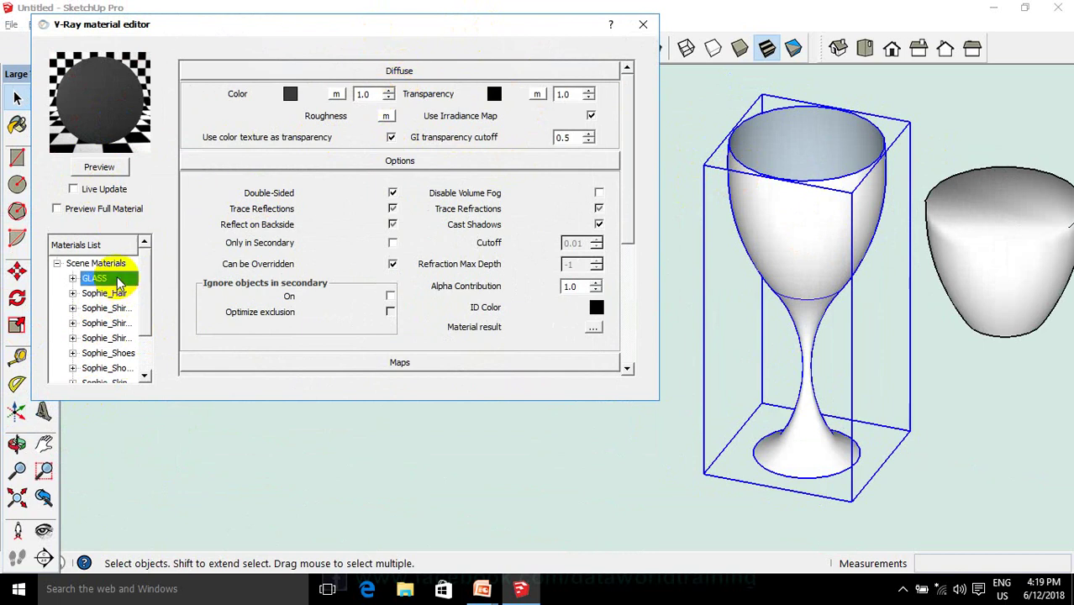
left_click(493, 96)
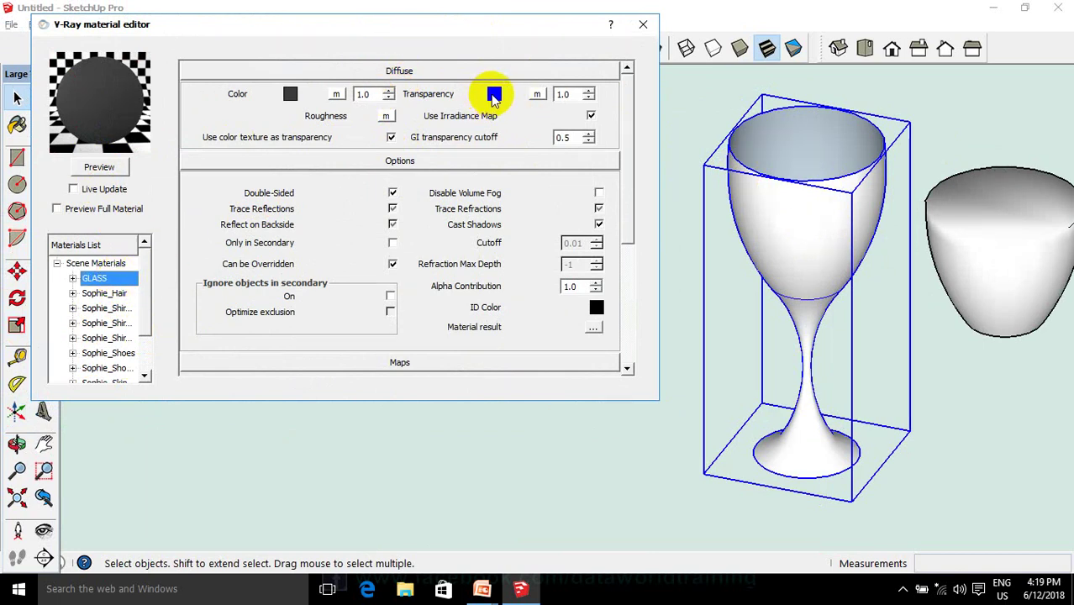
left_click(493, 96)
left_click(538, 217)
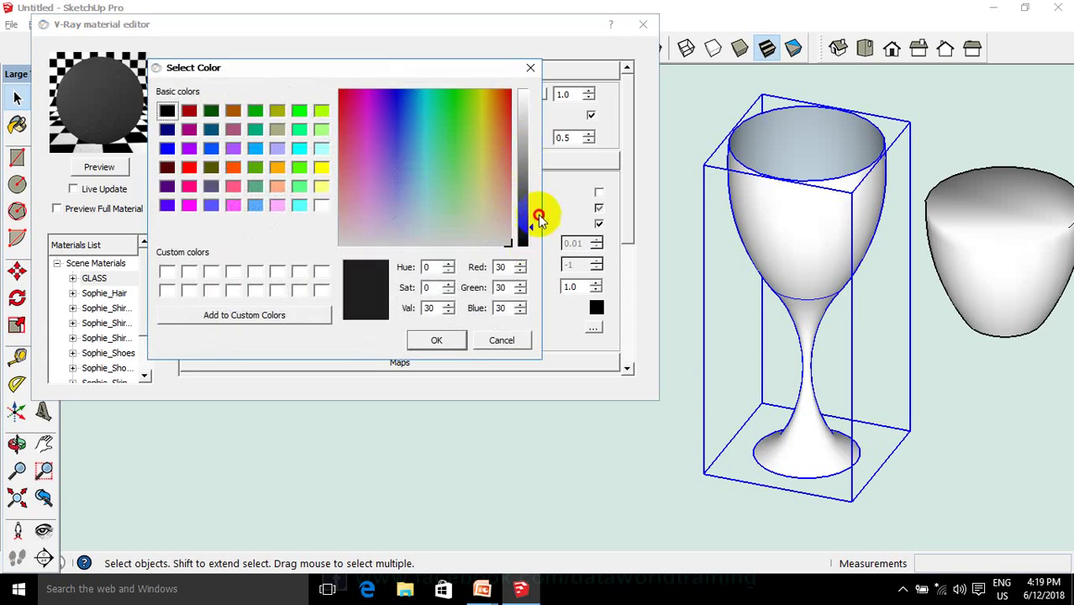
left_click_drag(538, 217, 515, 93)
left_click(434, 339)
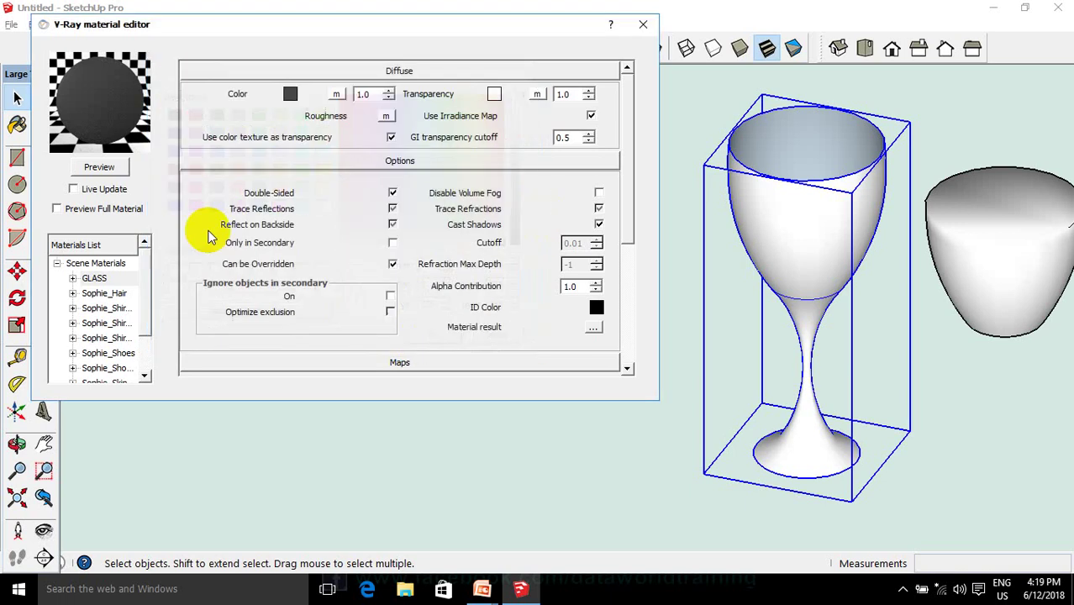
left_click(94, 167)
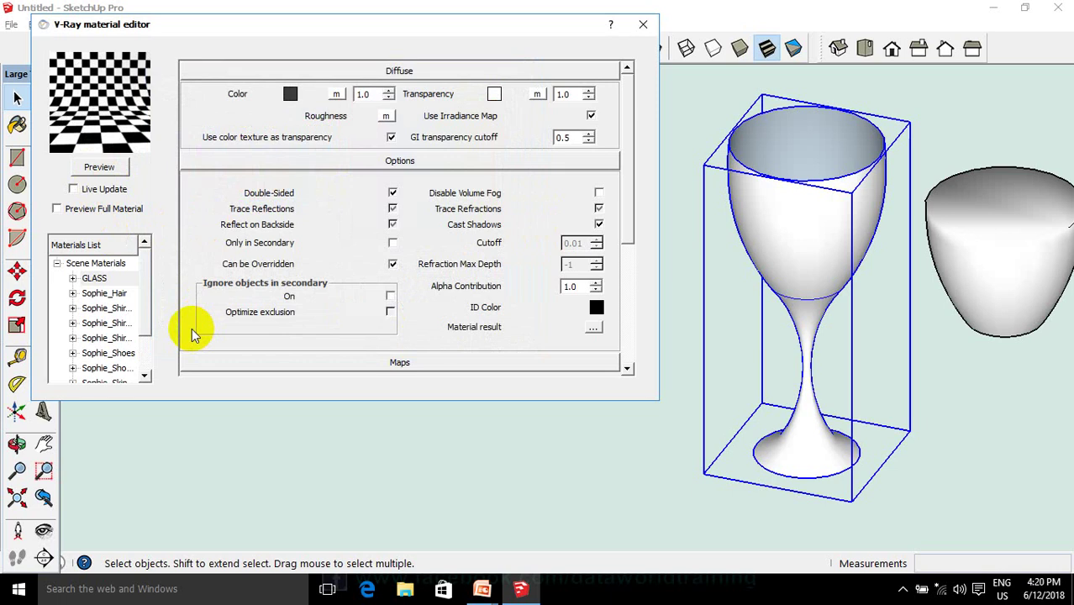
Add a reflection layer to GLASS with a TexFresnel map set to Refract IOR 1.33
right_click(100, 280)
mouse_move(141, 291)
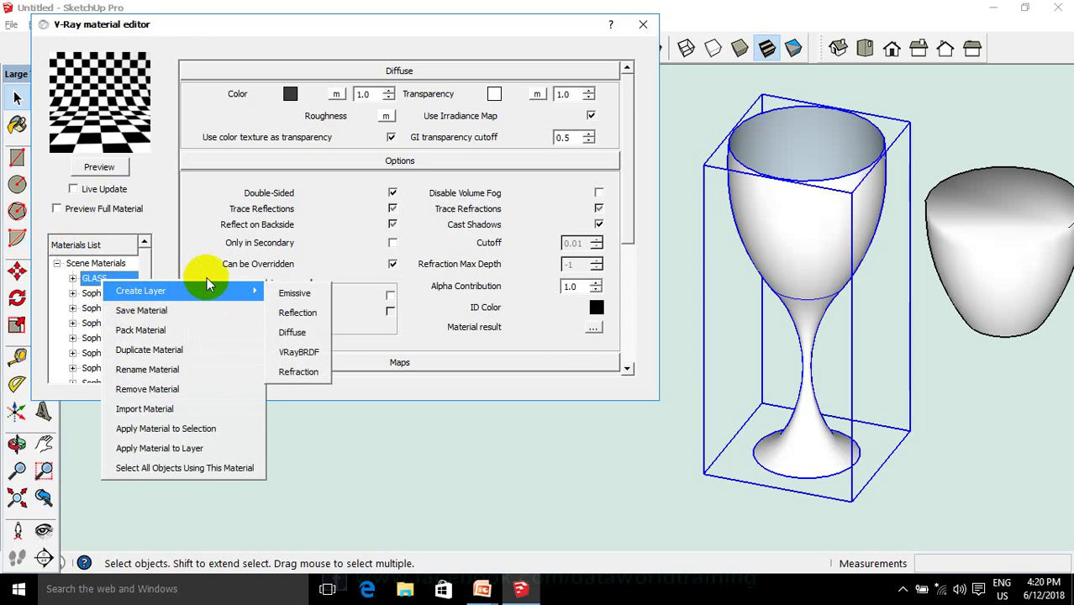
left_click(275, 315)
left_click(104, 170)
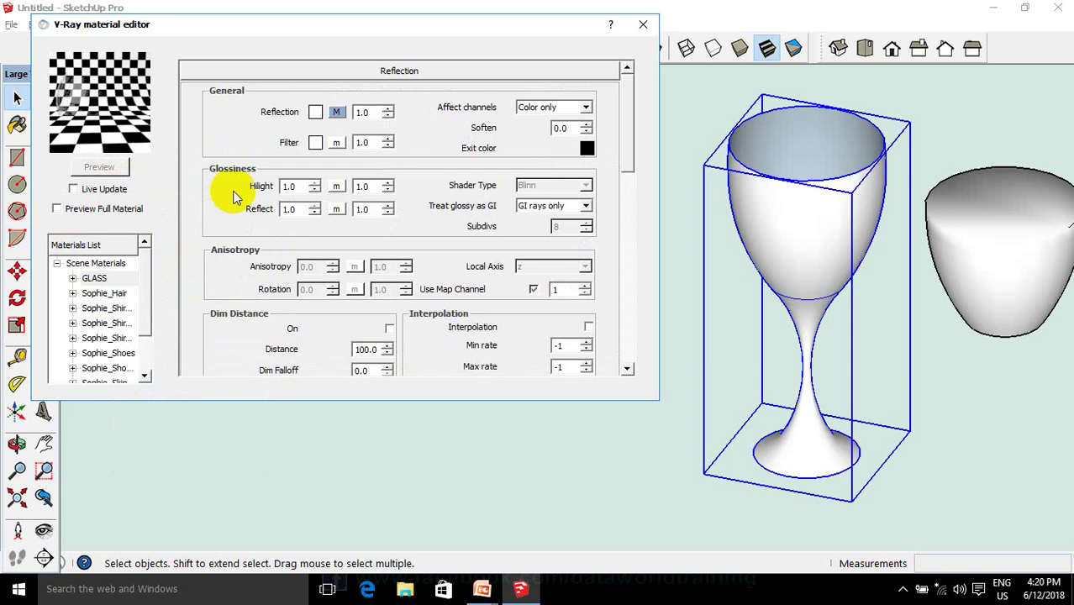
left_click(336, 112)
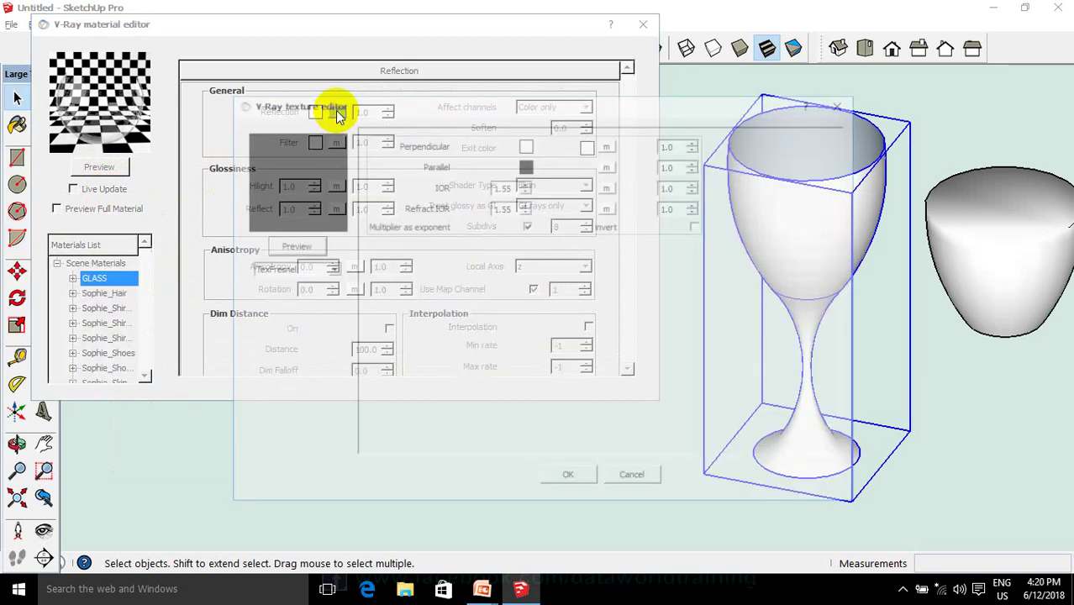
double_click(502, 185)
type("1.33")
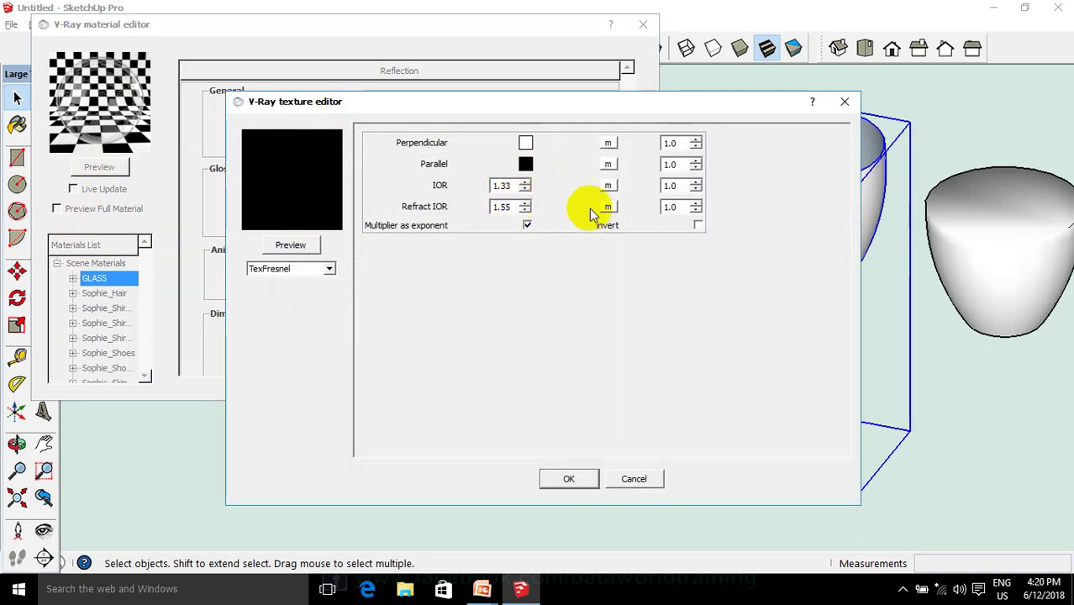
double_click(503, 208)
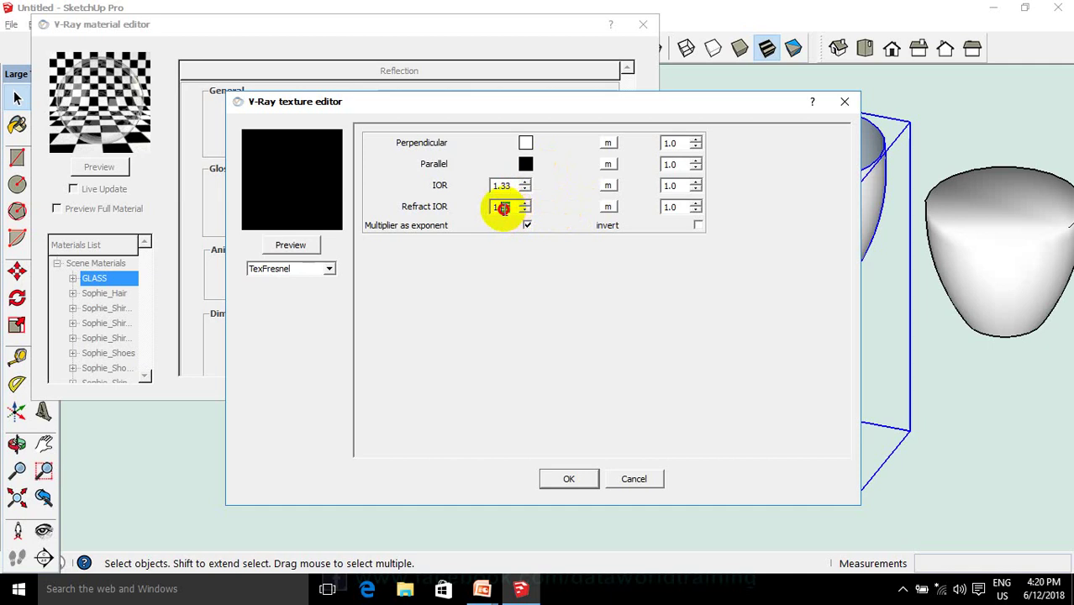
type("1.33")
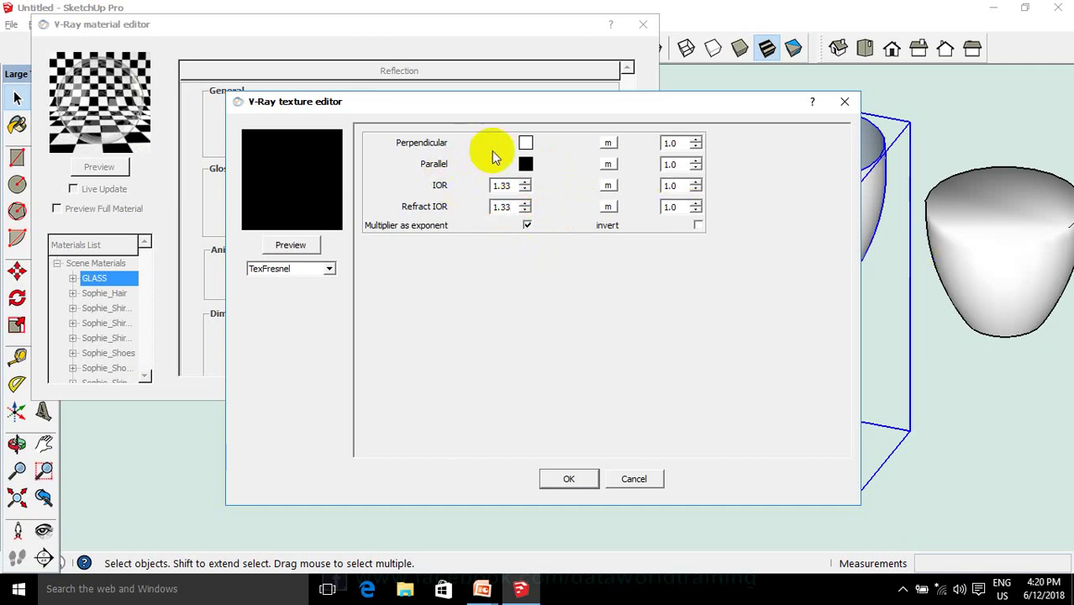
Set the Fresnel perpendicular colour to pale cyan (170, 255, 255) and refresh the preview
left_click(525, 143)
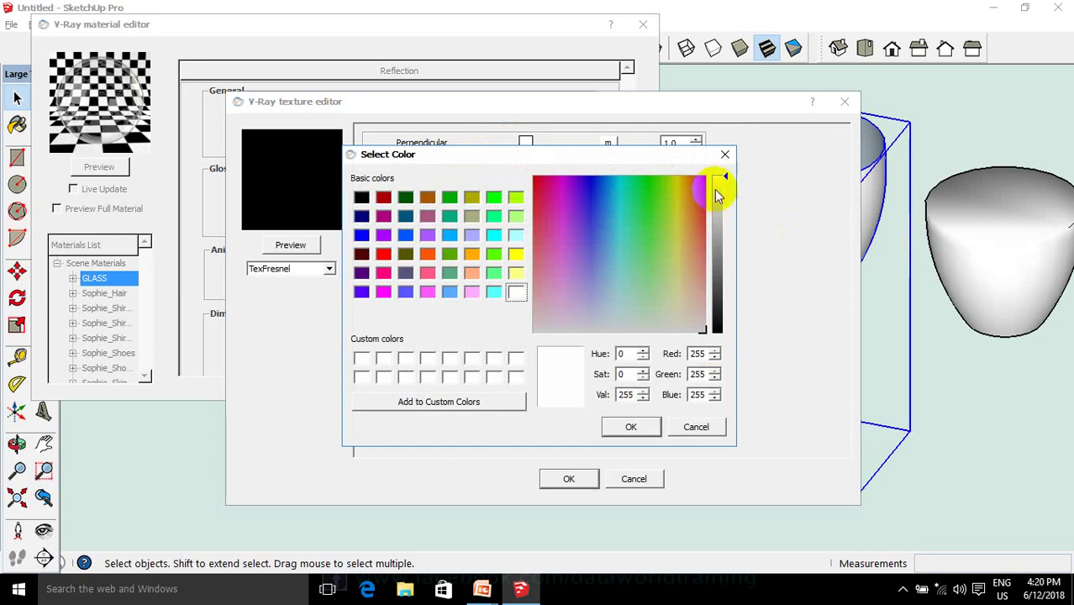
left_click_drag(724, 181, 731, 204)
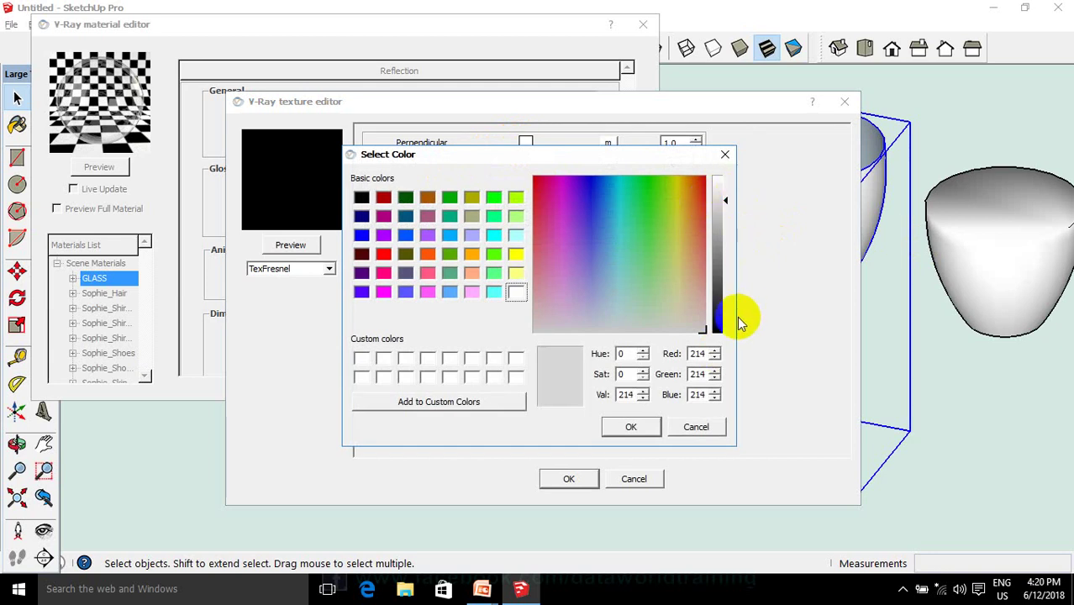
left_click_drag(706, 354, 683, 354)
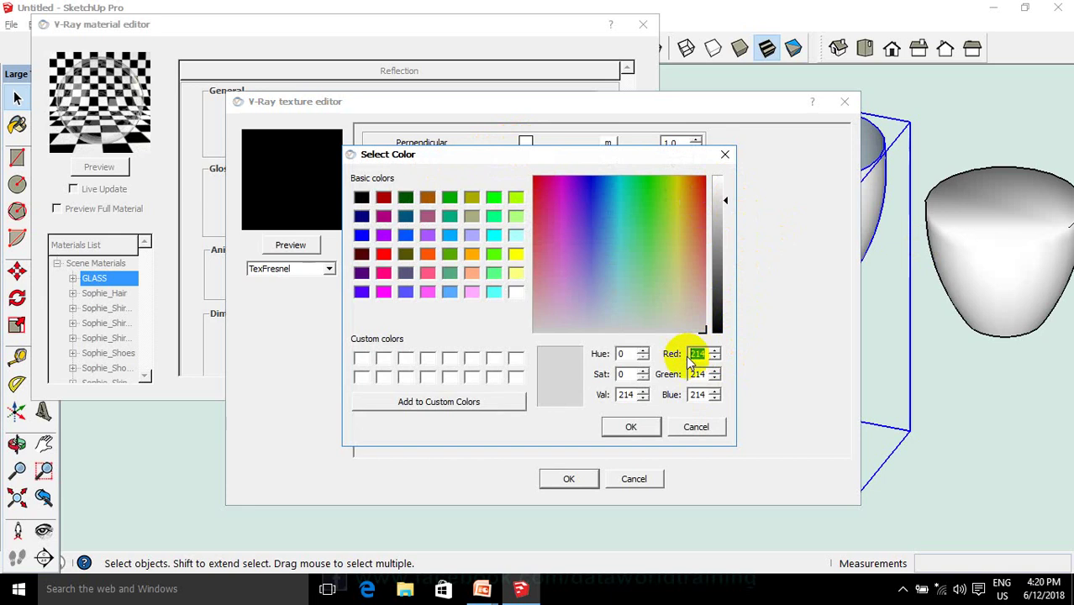
type("170")
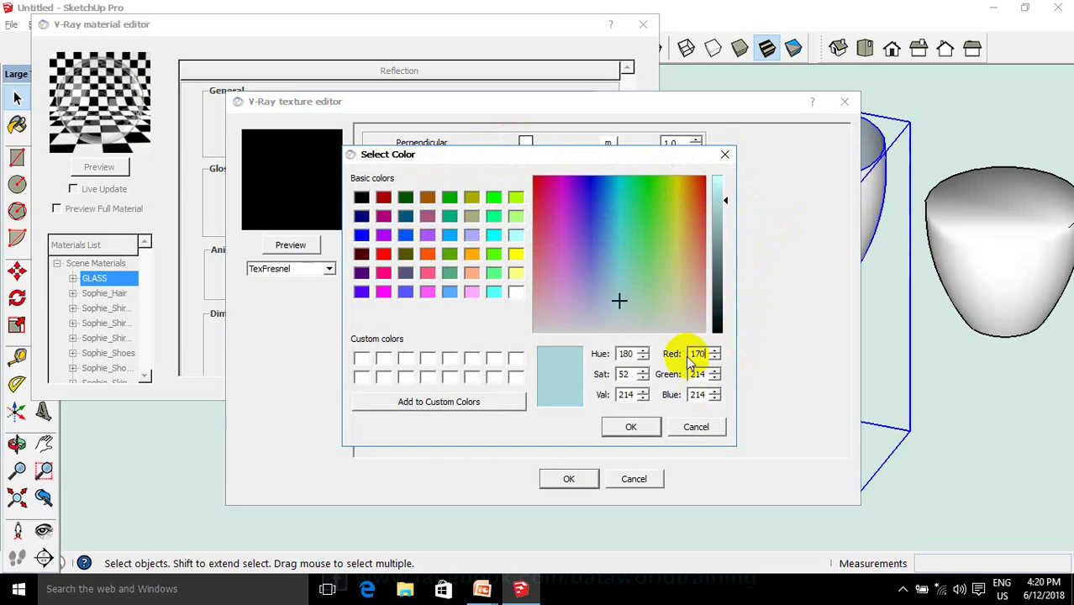
left_click_drag(710, 375, 694, 375)
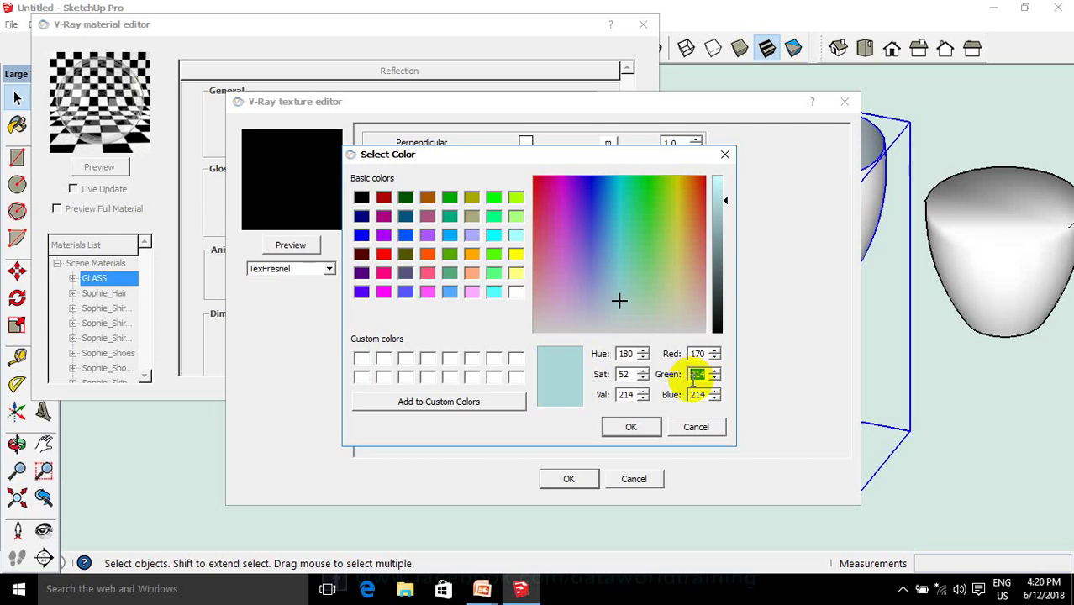
type("255")
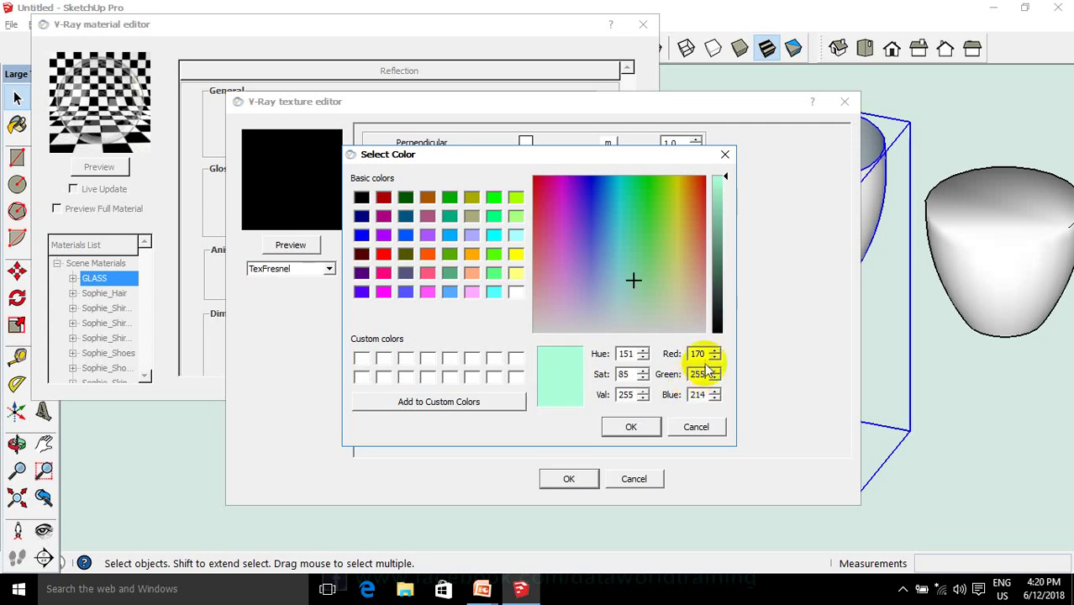
left_click_drag(713, 395, 685, 395)
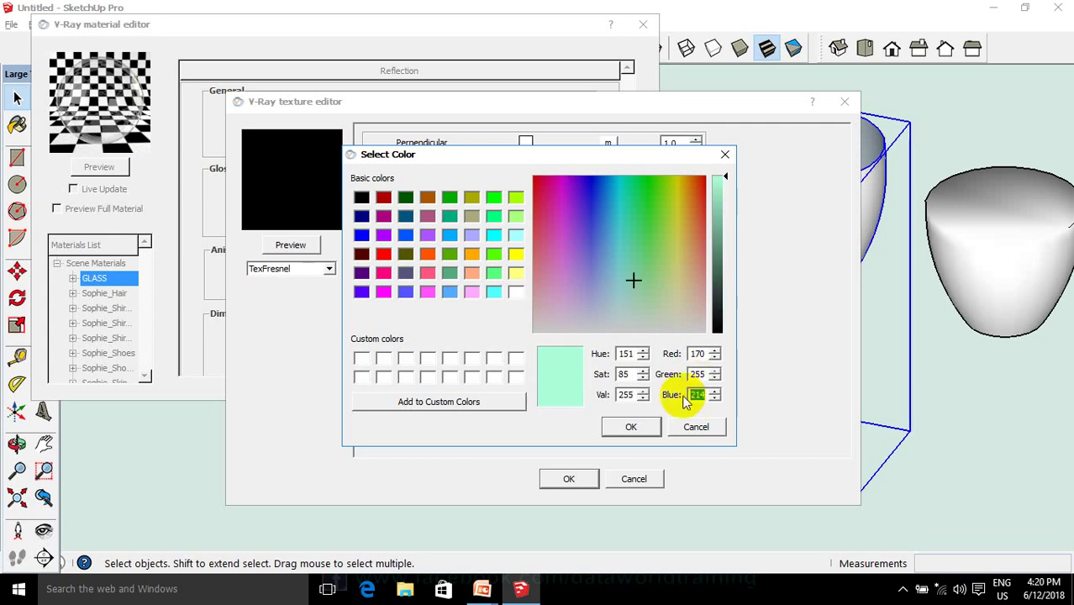
type("255")
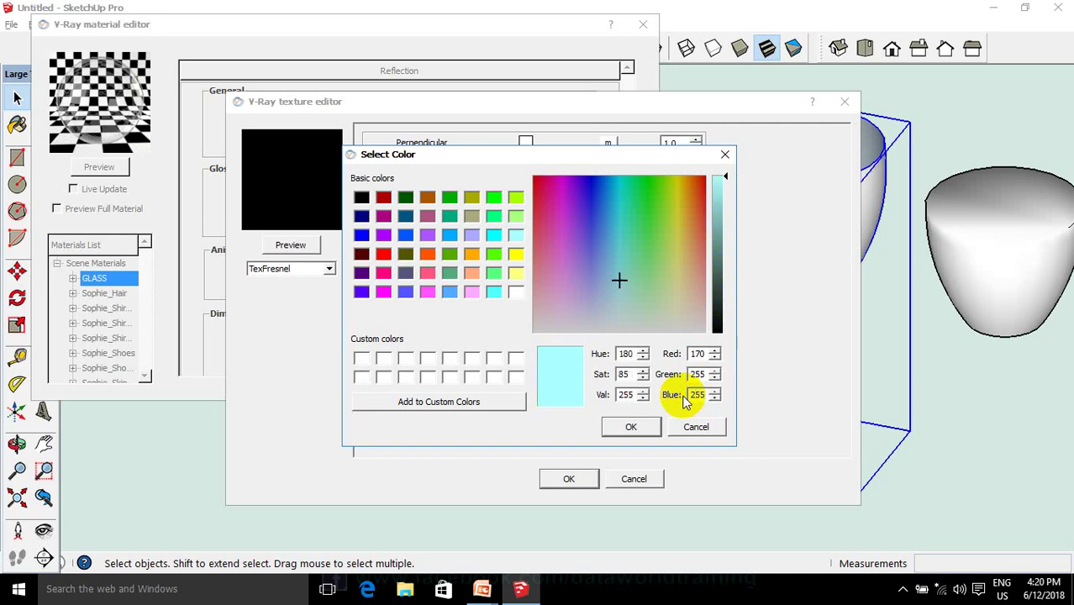
left_click(636, 431)
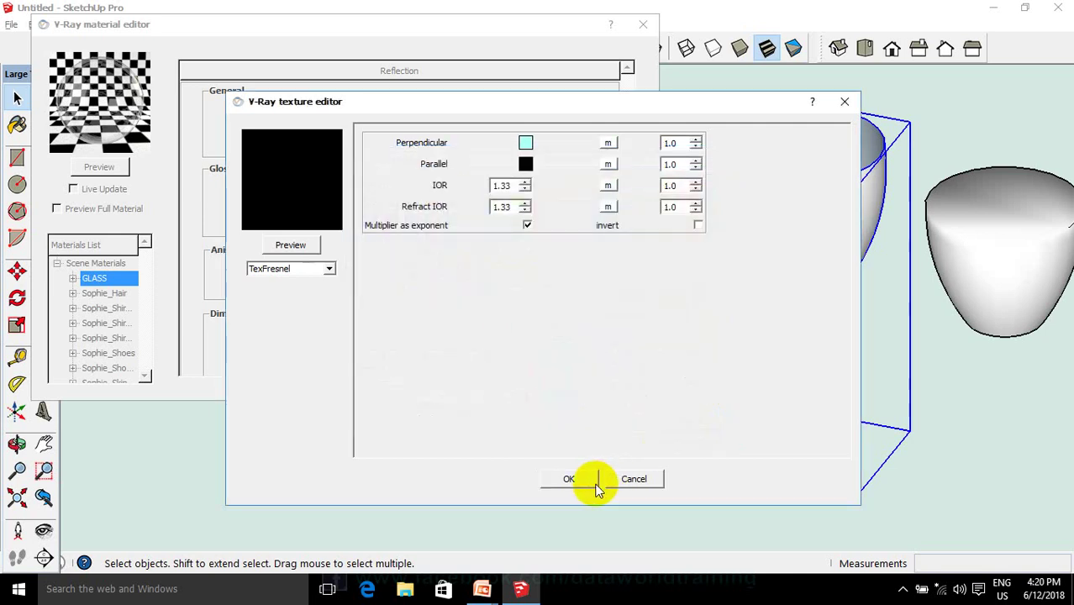
left_click(596, 485)
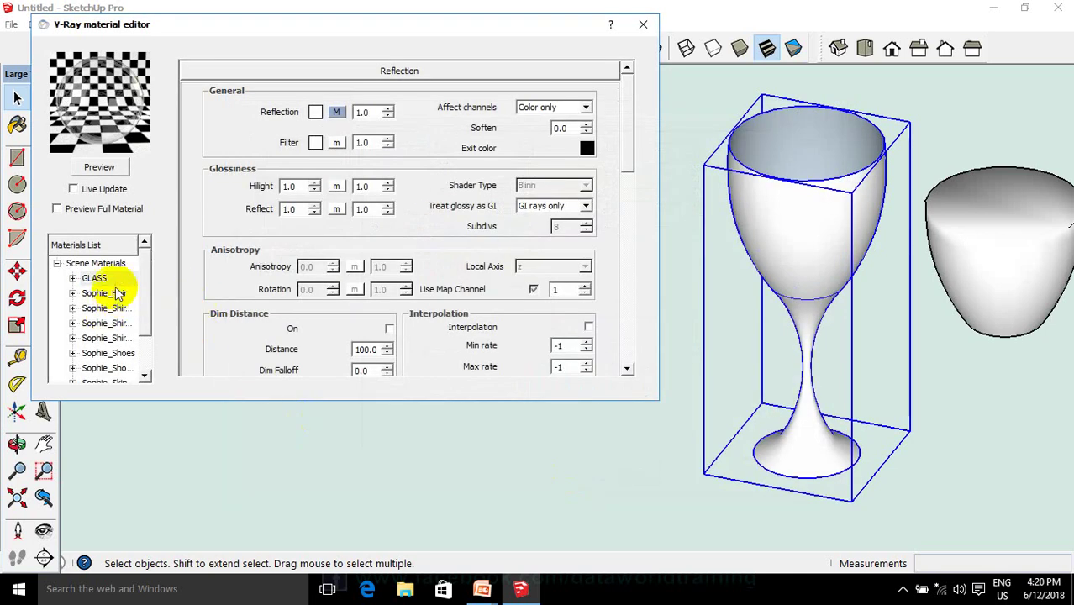
left_click(98, 170)
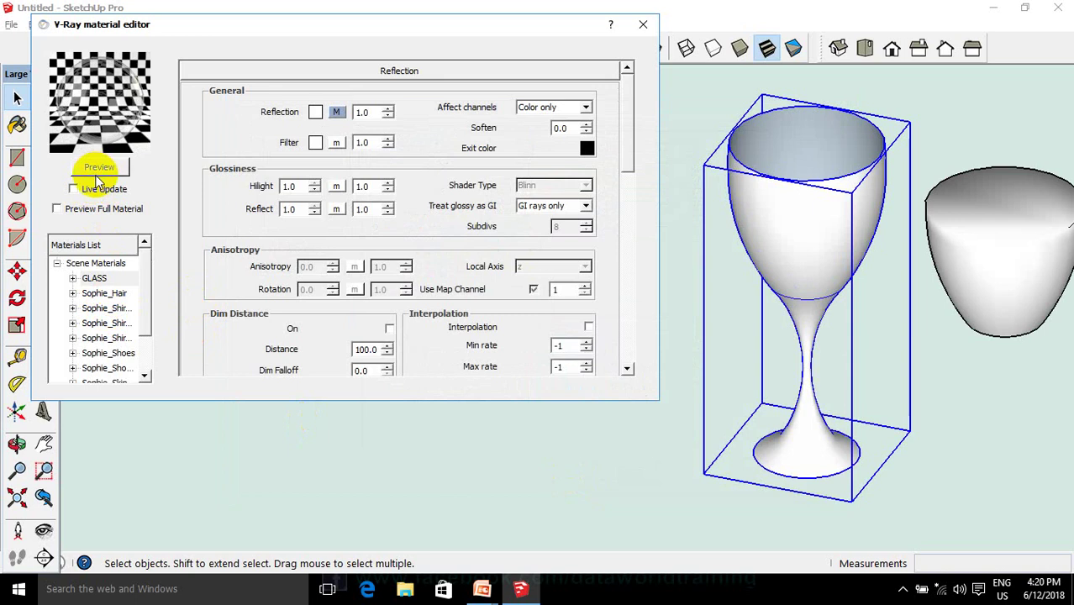
Add a refraction layer to GLASS with IOR 1.33 and re-render the preview
left_click(110, 281)
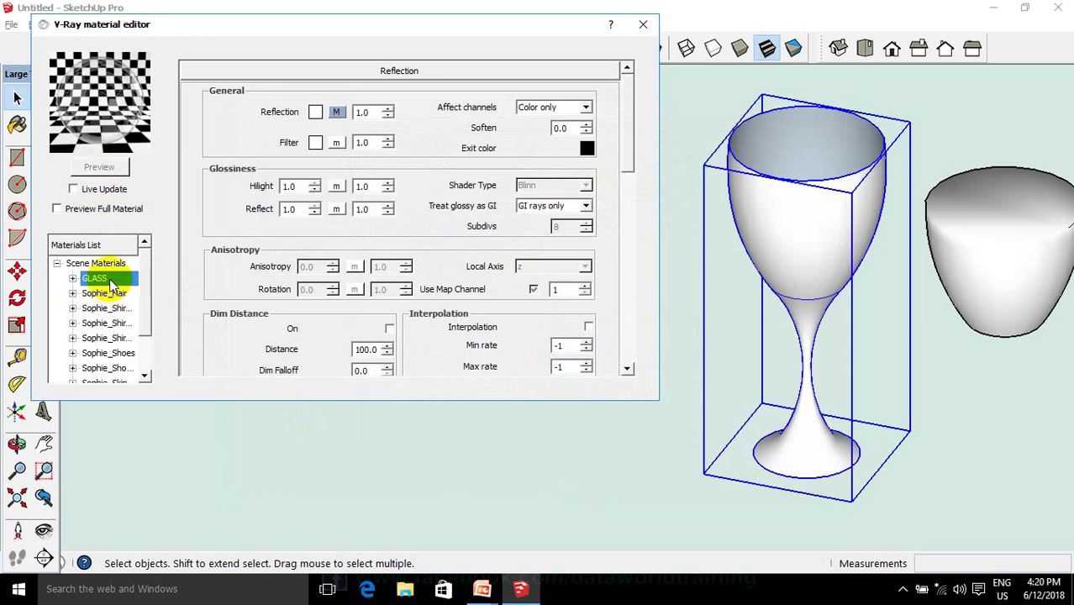
right_click(111, 281)
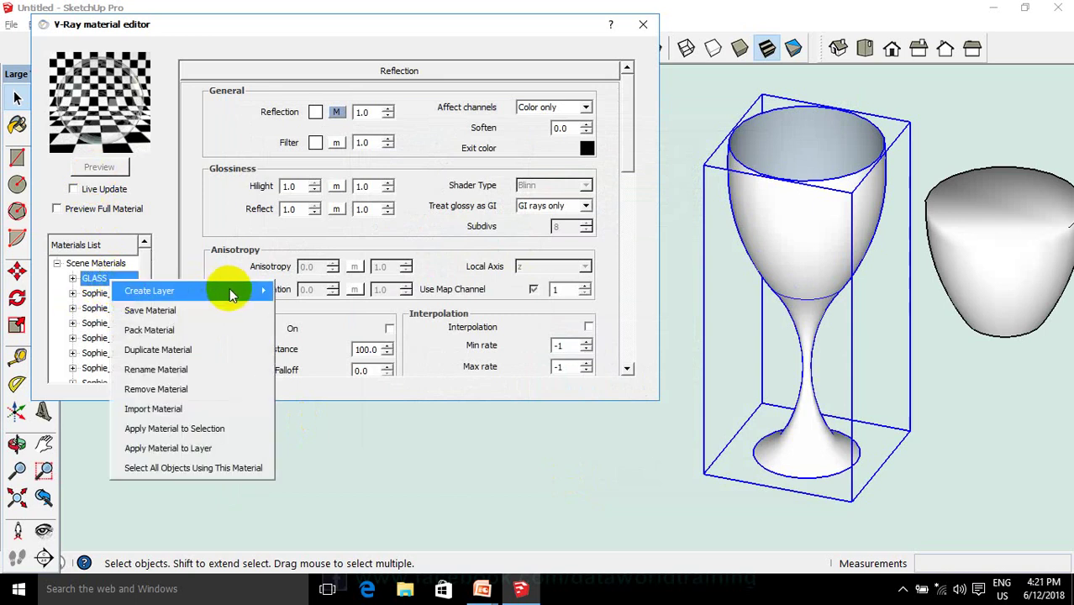
mouse_move(149, 291)
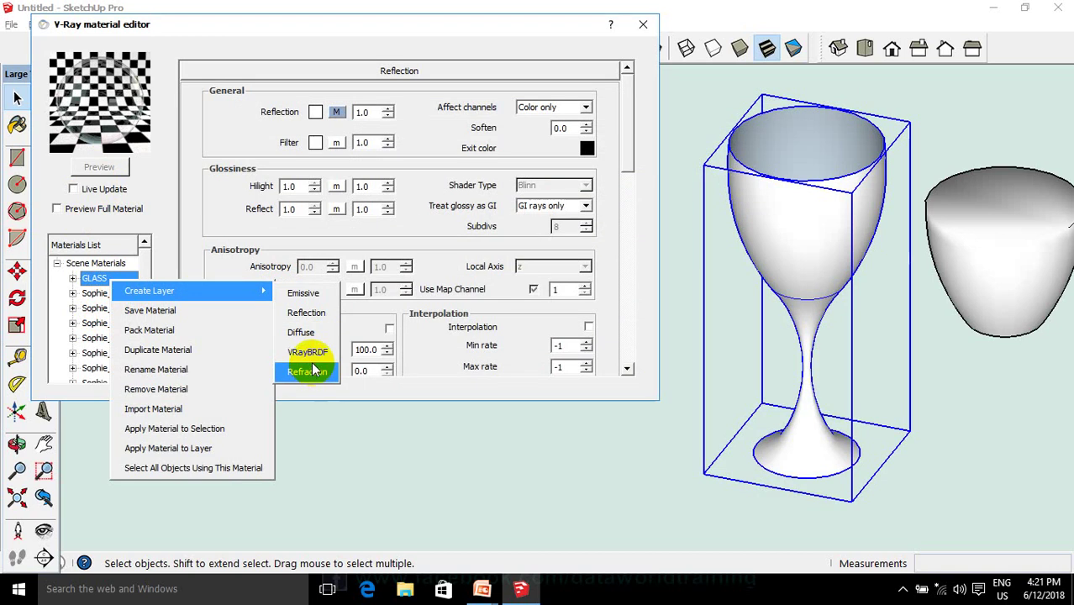
left_click(313, 371)
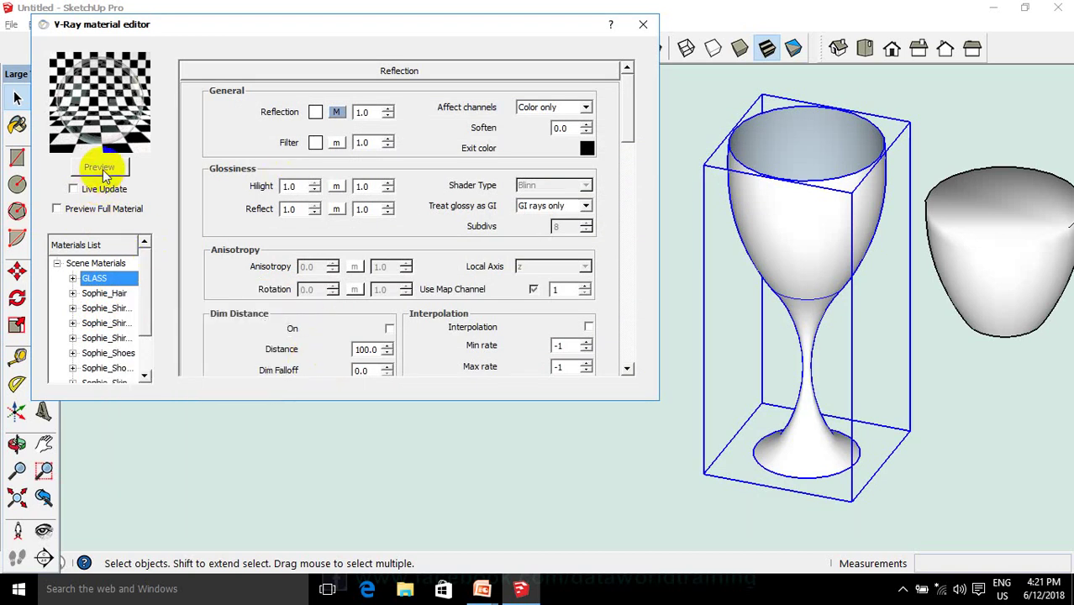
left_click(348, 71)
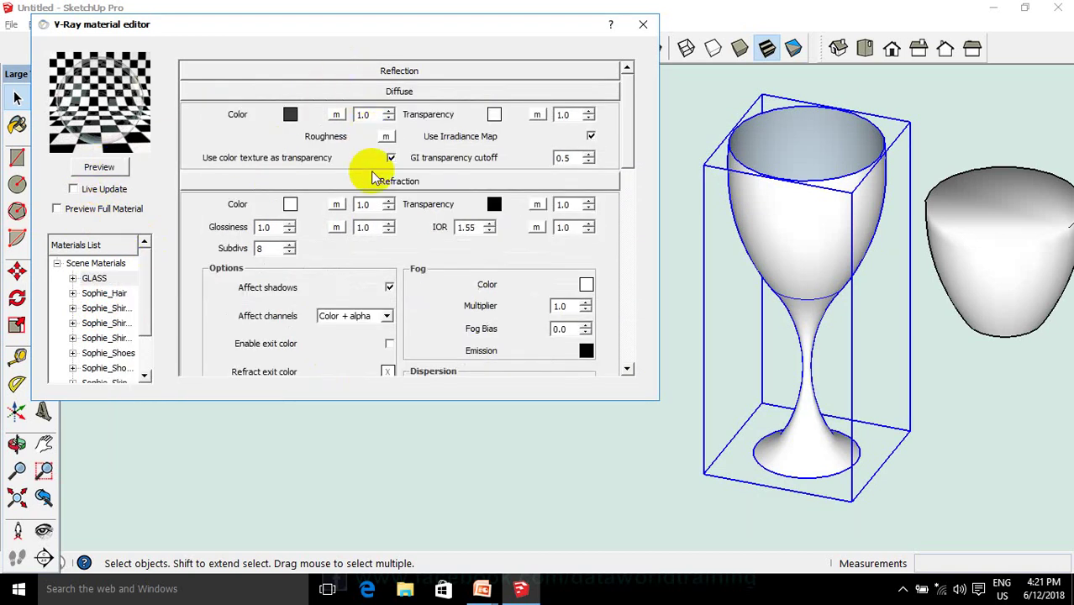
left_click(467, 228)
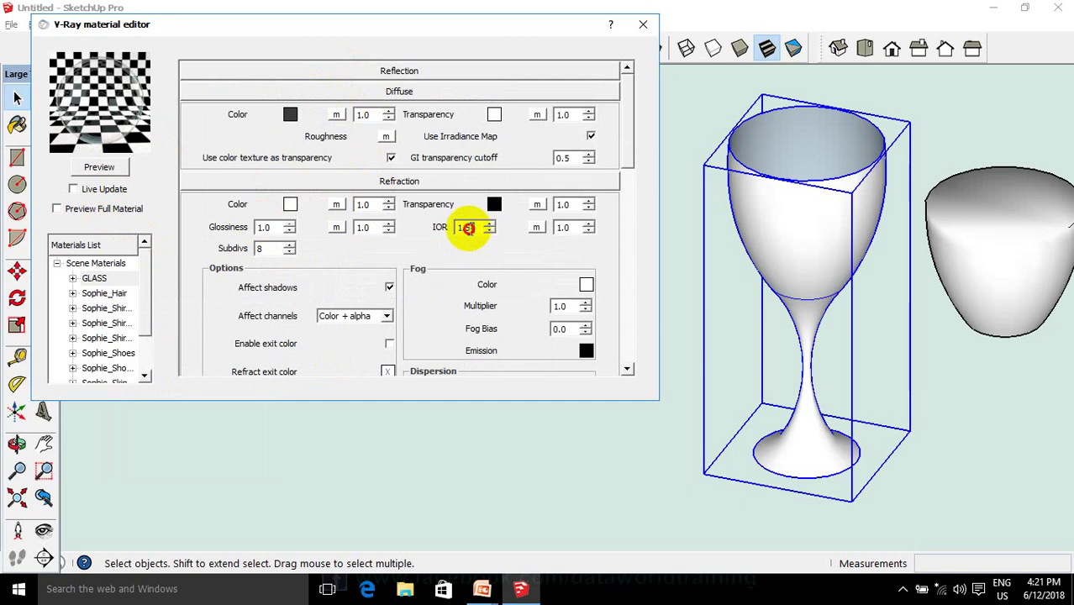
double_click(465, 228)
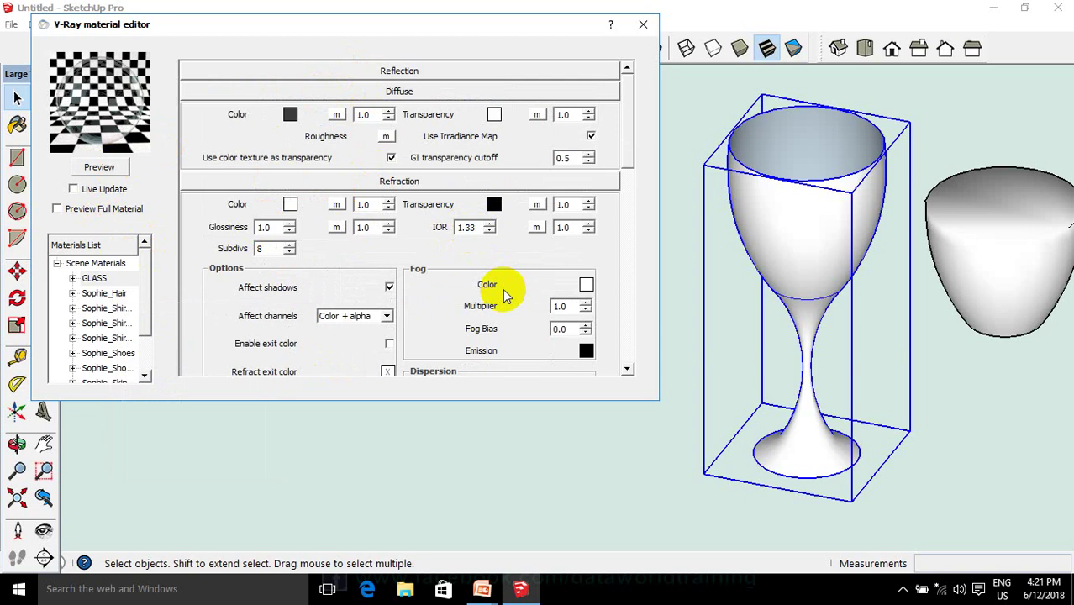
left_click(98, 167)
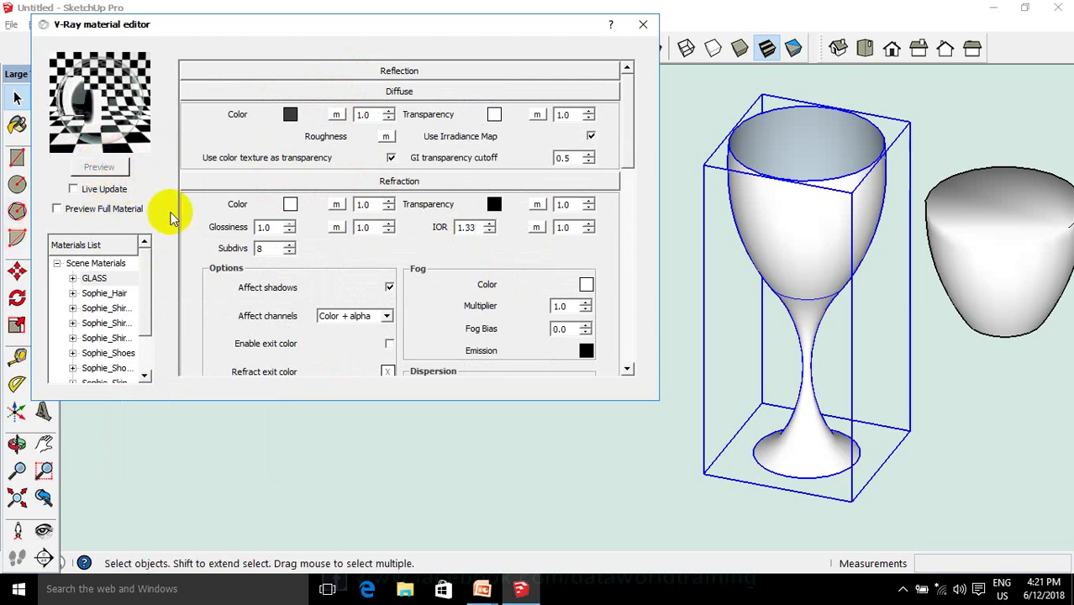
Apply the GLASS material to the selected wine glass, then deselect it
right_click(119, 283)
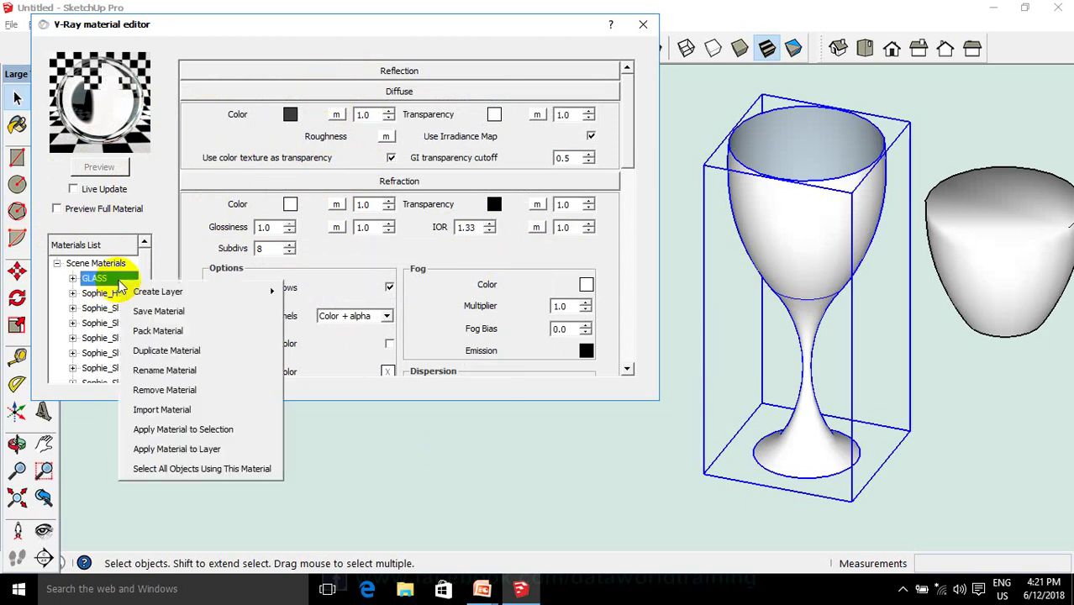
left_click(223, 430)
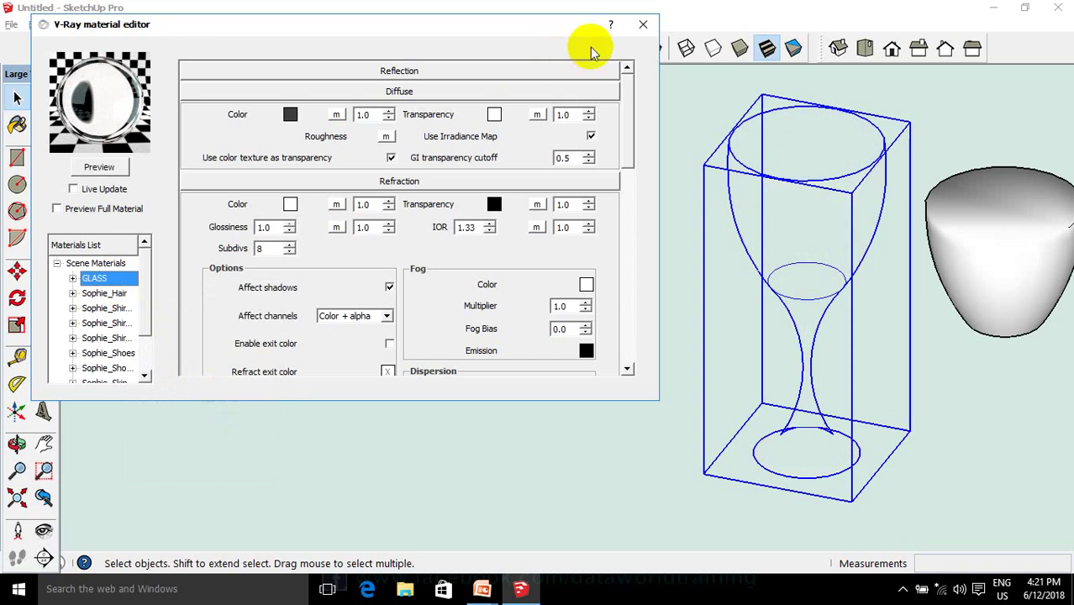
left_click(685, 109)
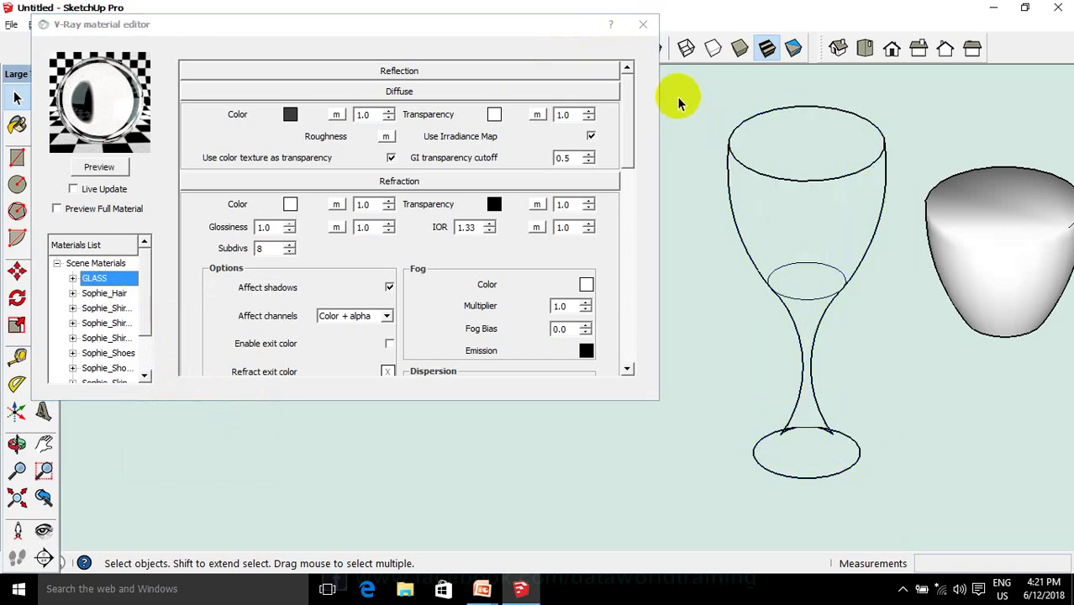
scroll(693, 126, "down", 2)
scroll(839, 174, "up", 2)
scroll(839, 175, "down", 1)
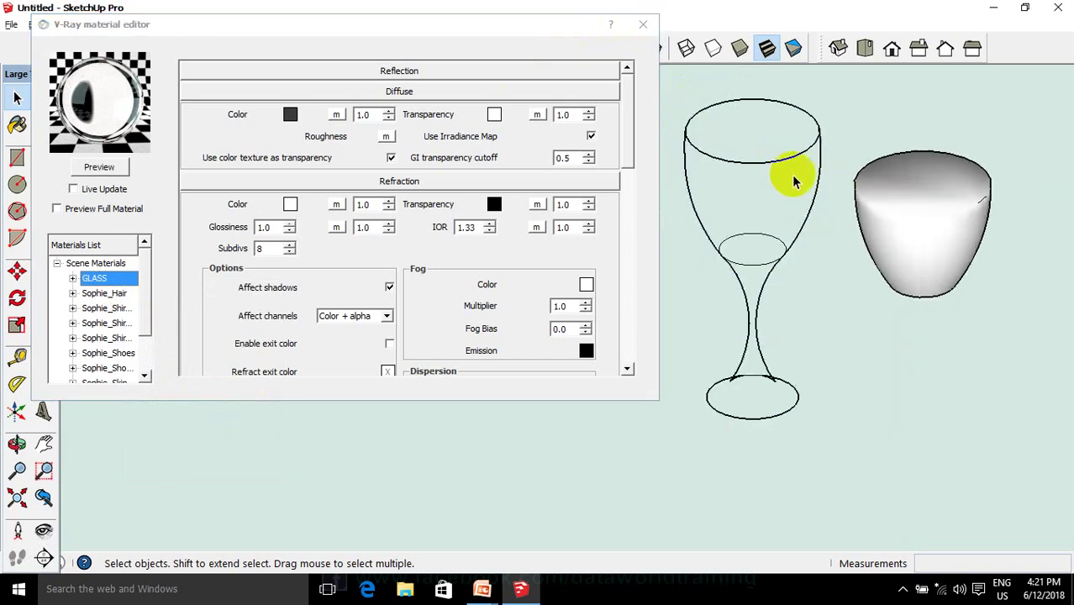
middle_click_drag(835, 187, 834, 186)
Select the WINE material in the editor and render its preview
left_click(905, 239)
left_click_drag(145, 313, 135, 371)
left_click(117, 368)
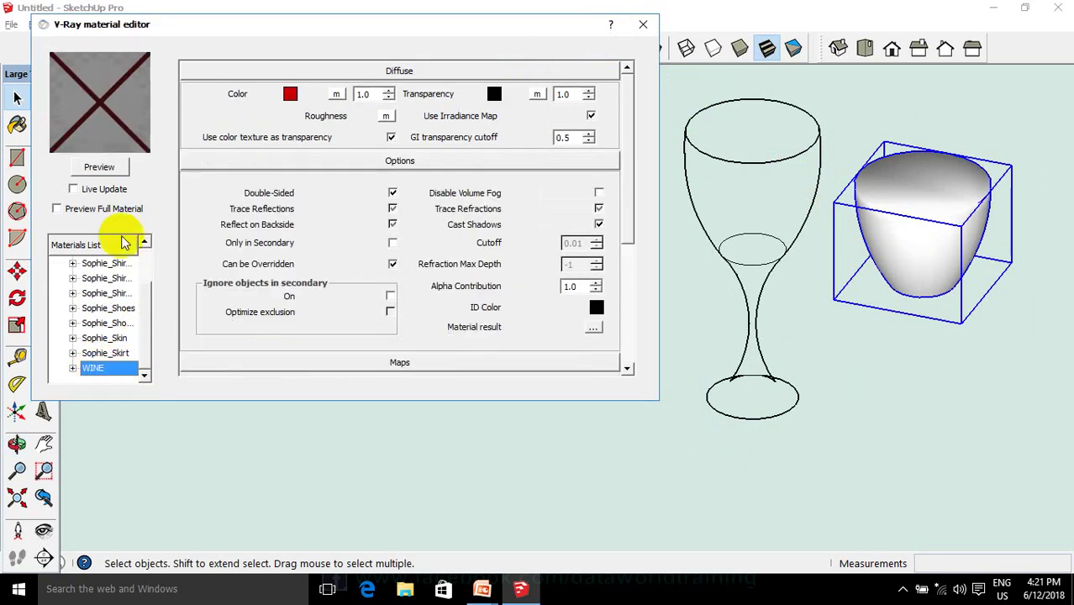
left_click(98, 167)
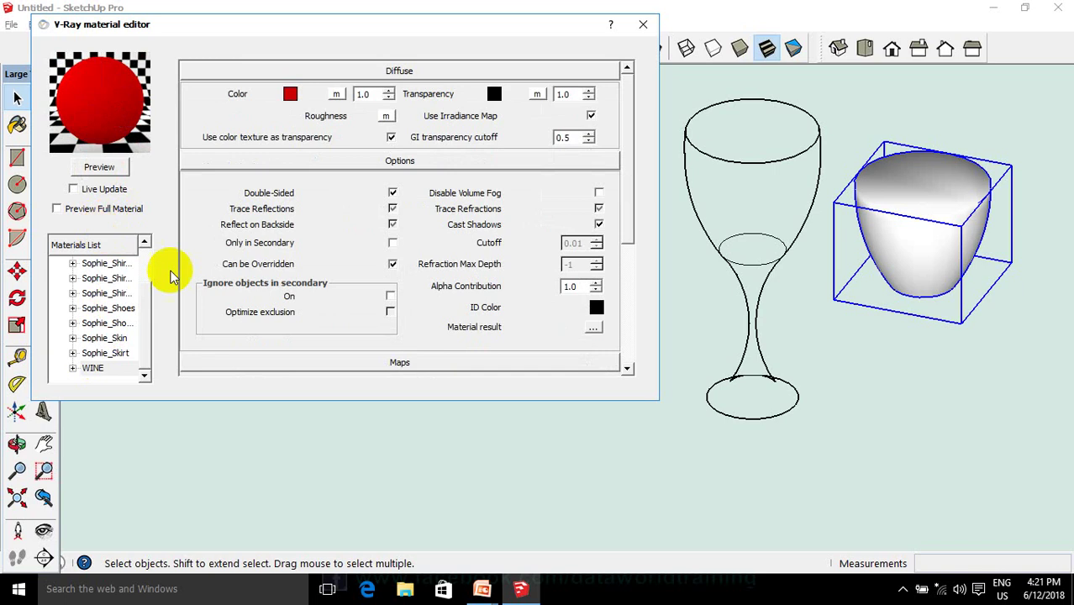
Set WINE's diffuse colour to dark red (77, 15, 15) and refresh the preview sphere
left_click(291, 94)
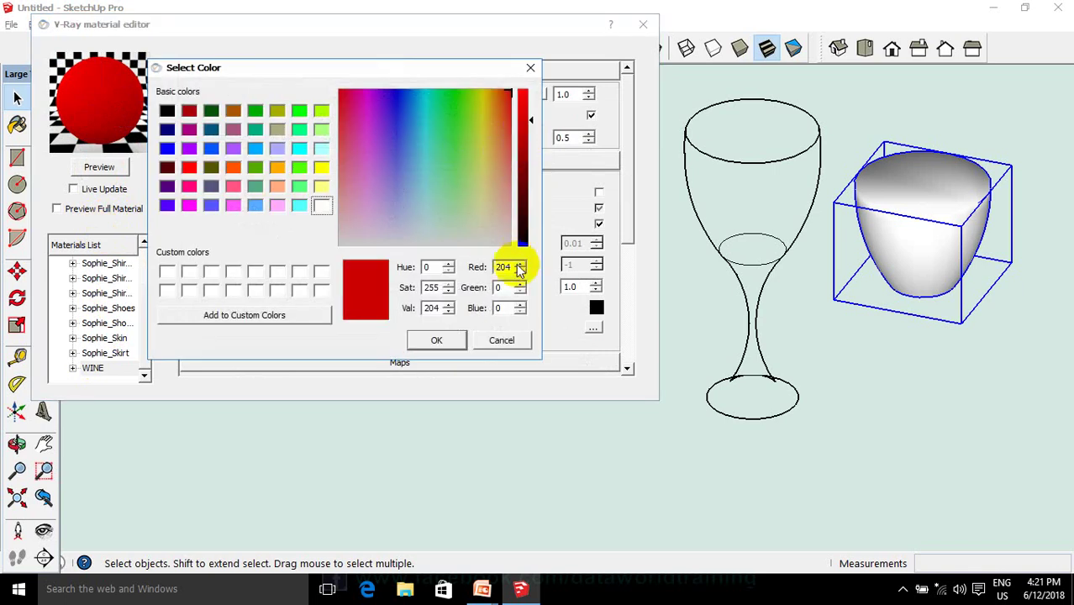
left_click_drag(507, 267, 483, 267)
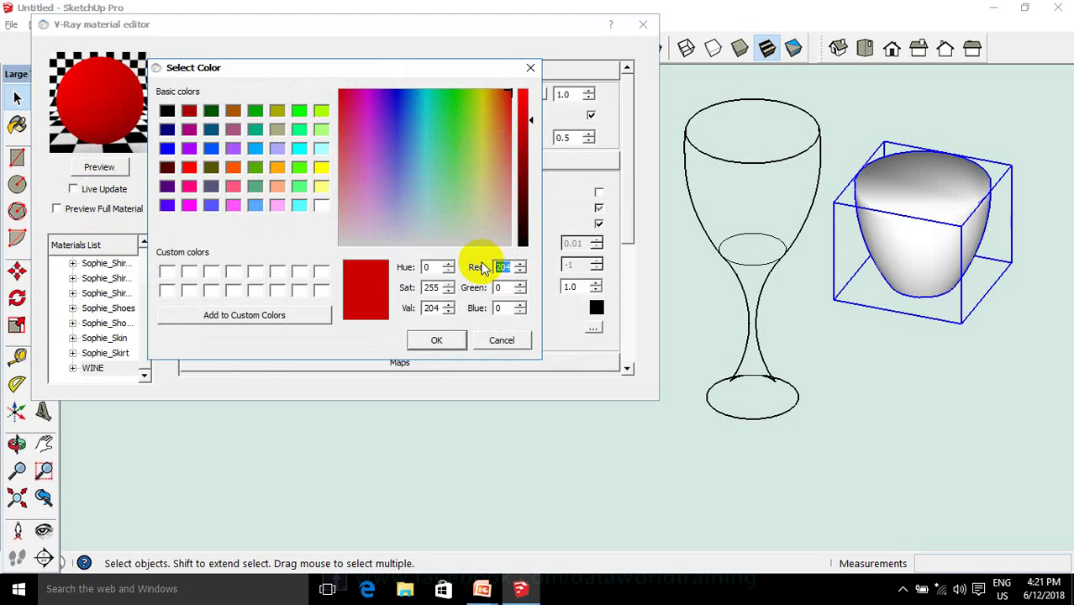
type("77")
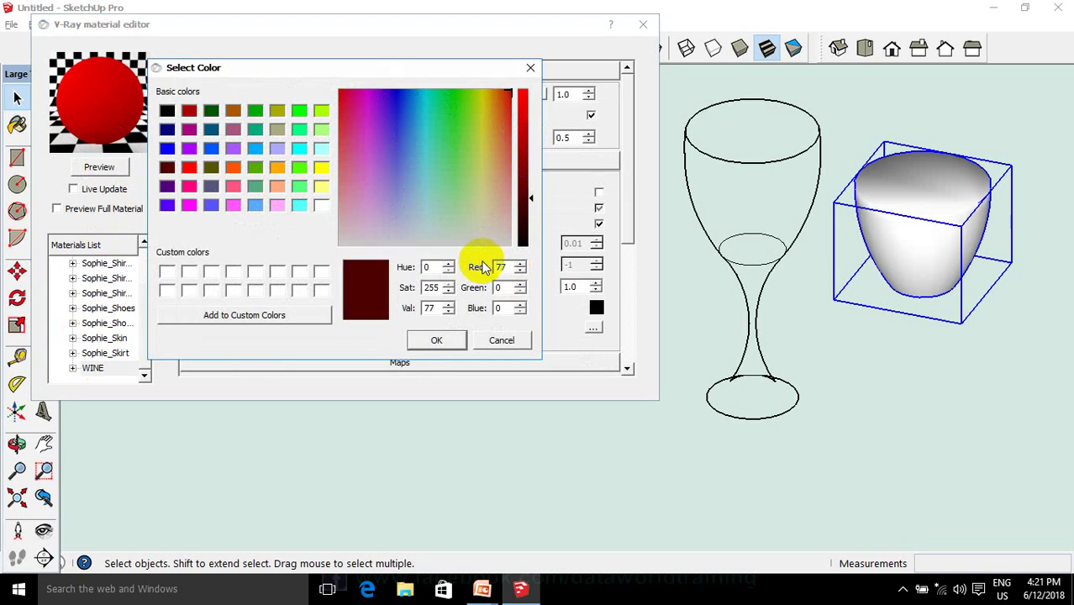
left_click_drag(505, 287, 475, 288)
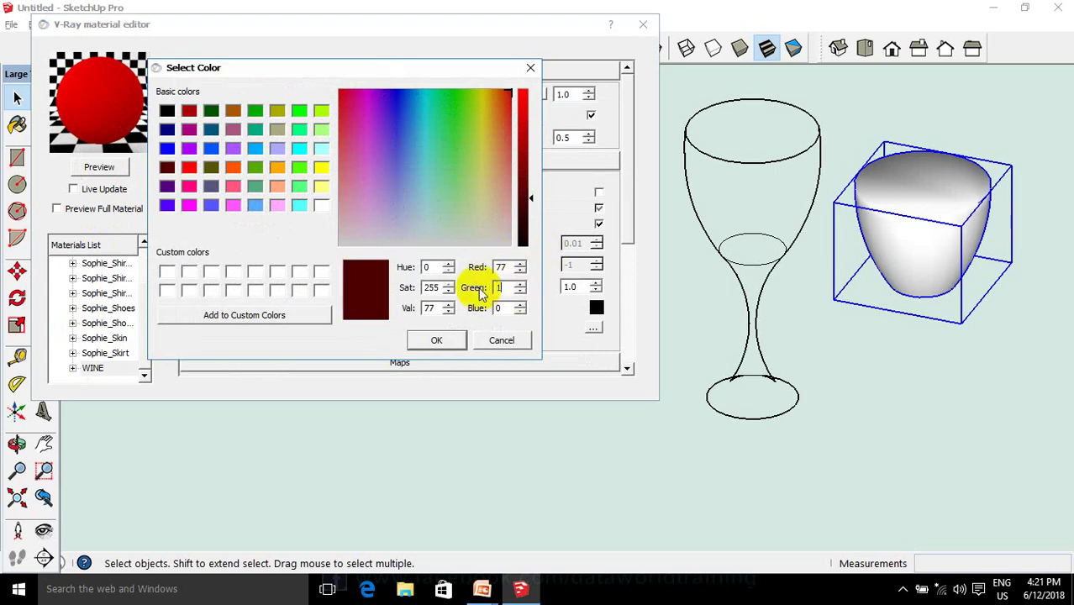
type("5")
left_click_drag(504, 307, 485, 307)
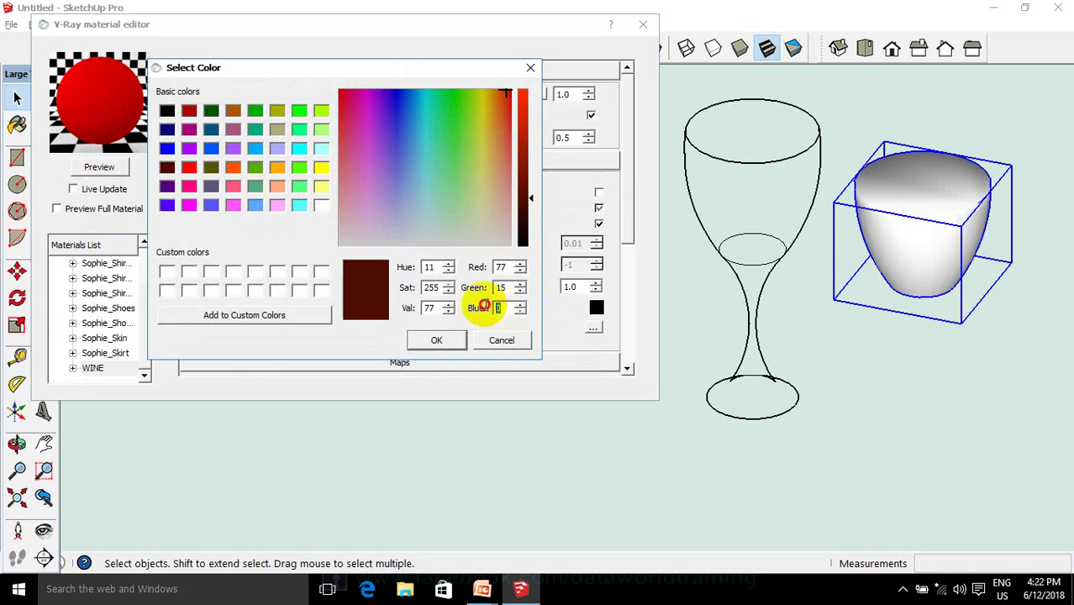
type("15")
left_click(434, 340)
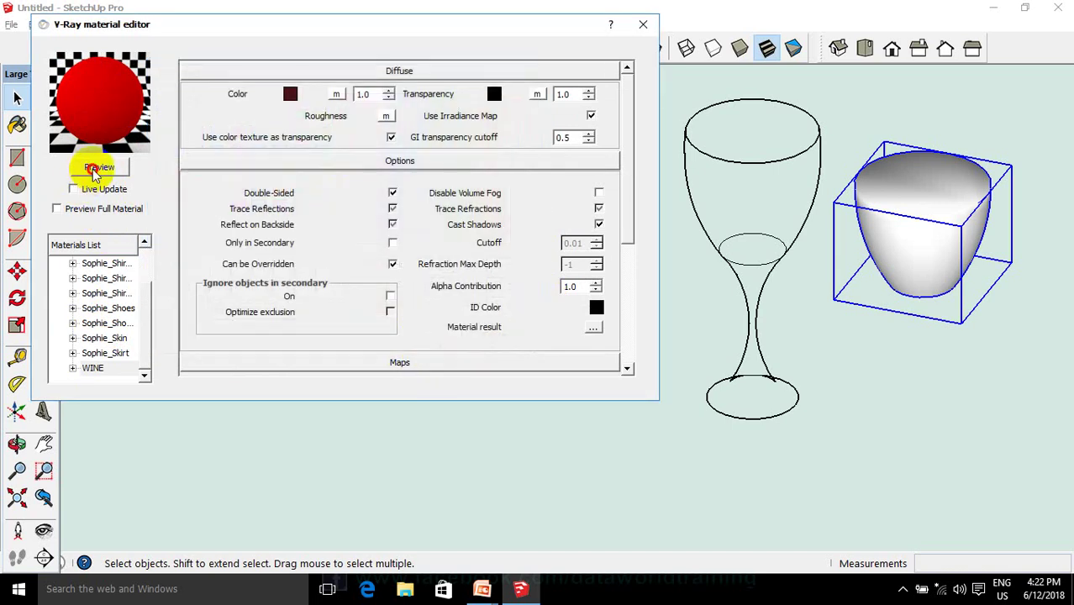
left_click(99, 168)
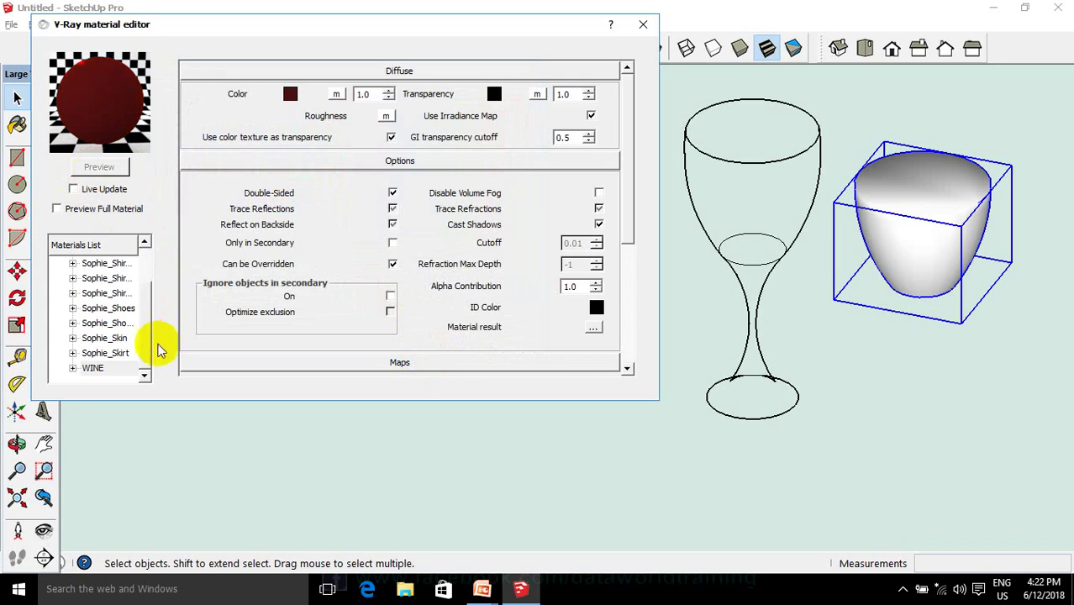
Add a Reflection layer to the WINE material and refresh its preview
right_click(115, 371)
mouse_move(154, 383)
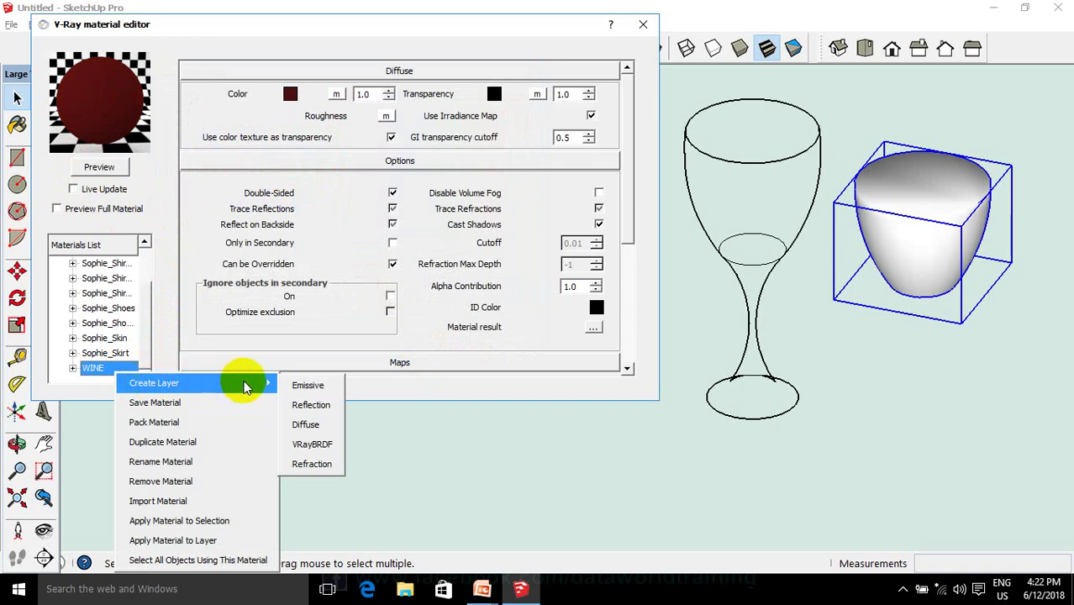
left_click(307, 405)
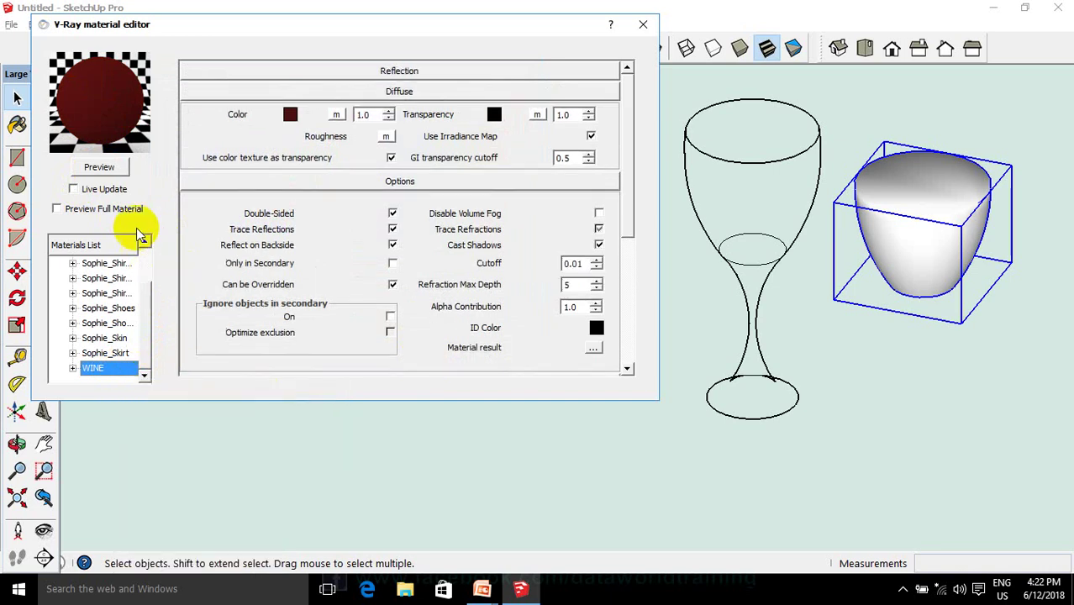
left_click(105, 167)
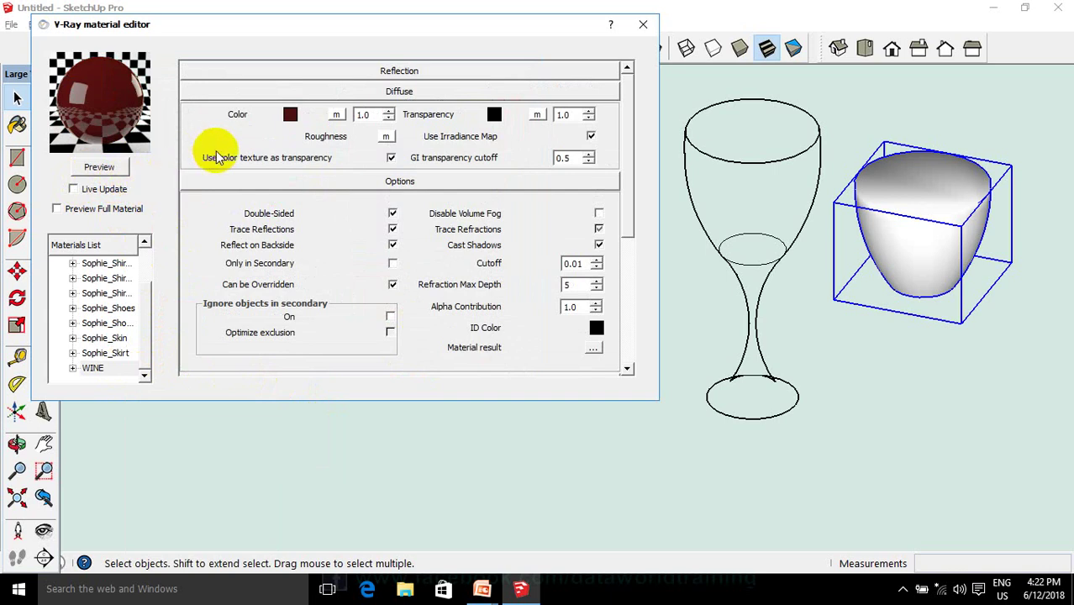
Open and close the diffuse Color map editor twice, then expand the Reflection section
left_click(338, 116)
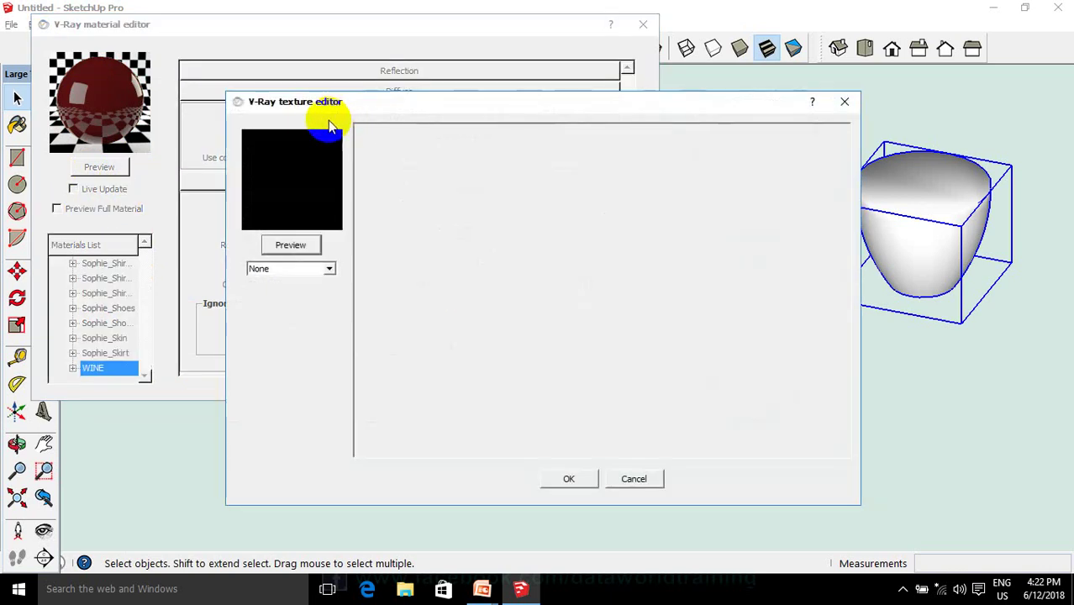
left_click(843, 102)
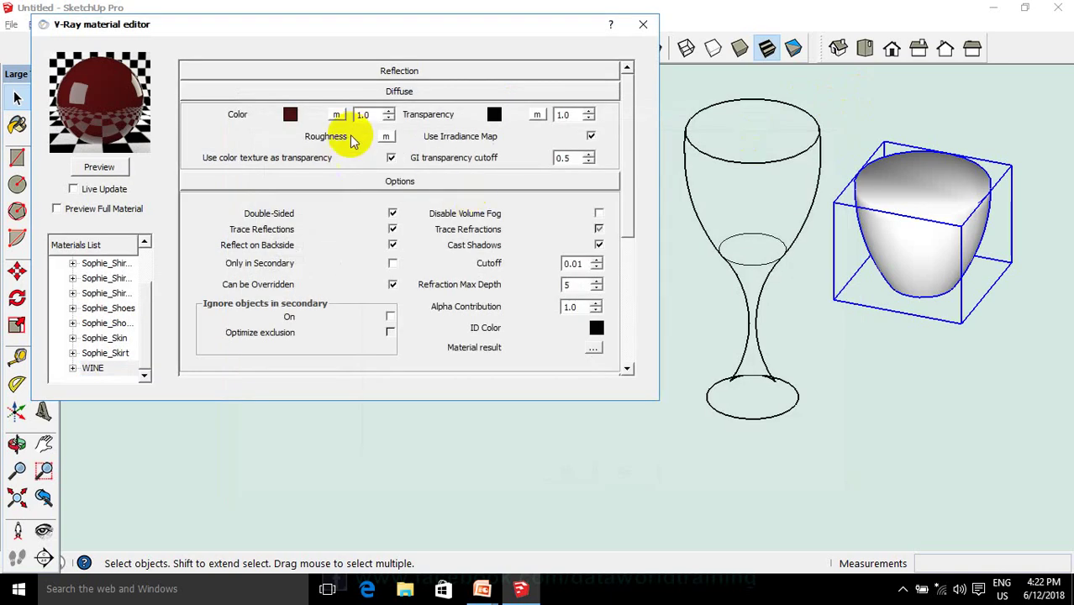
left_click(336, 114)
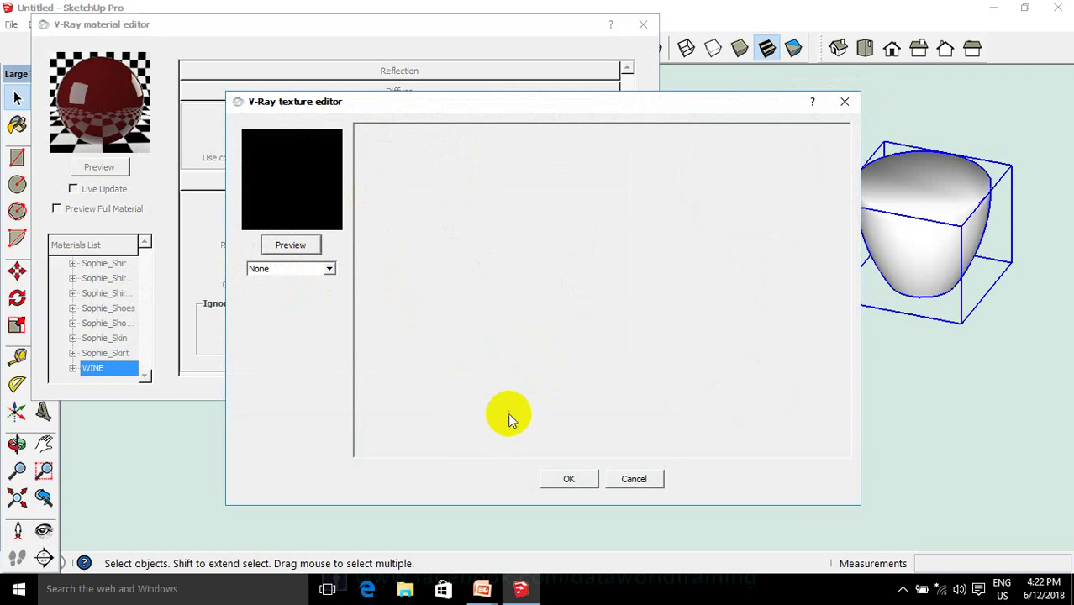
left_click(844, 101)
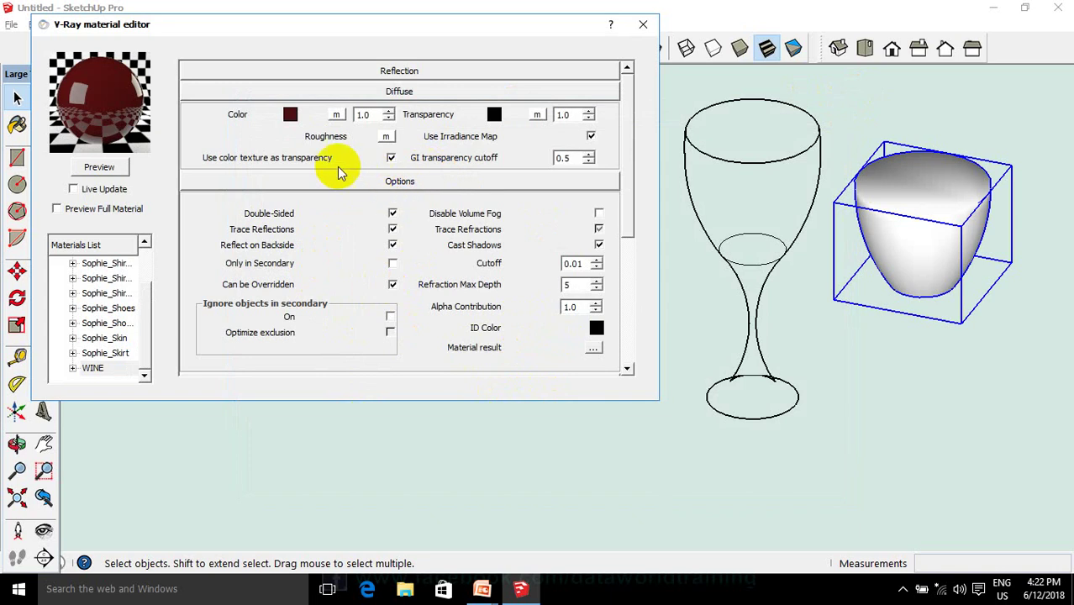
left_click(362, 75)
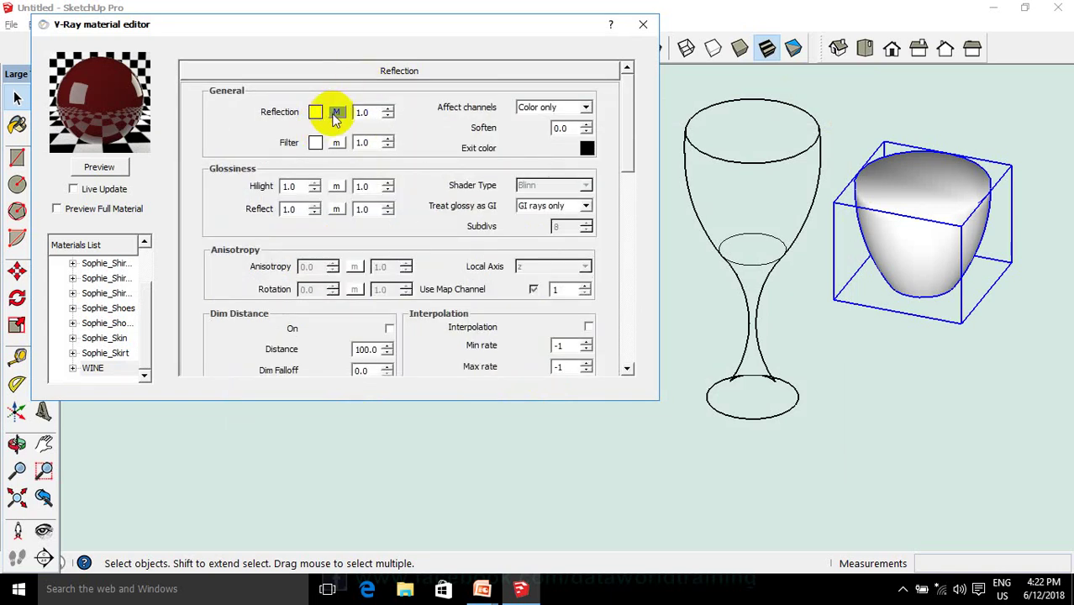
Give the reflection's Fresnel map IOR and Refract IOR 1.33 and a grey 190 perpendicular colour
left_click(336, 113)
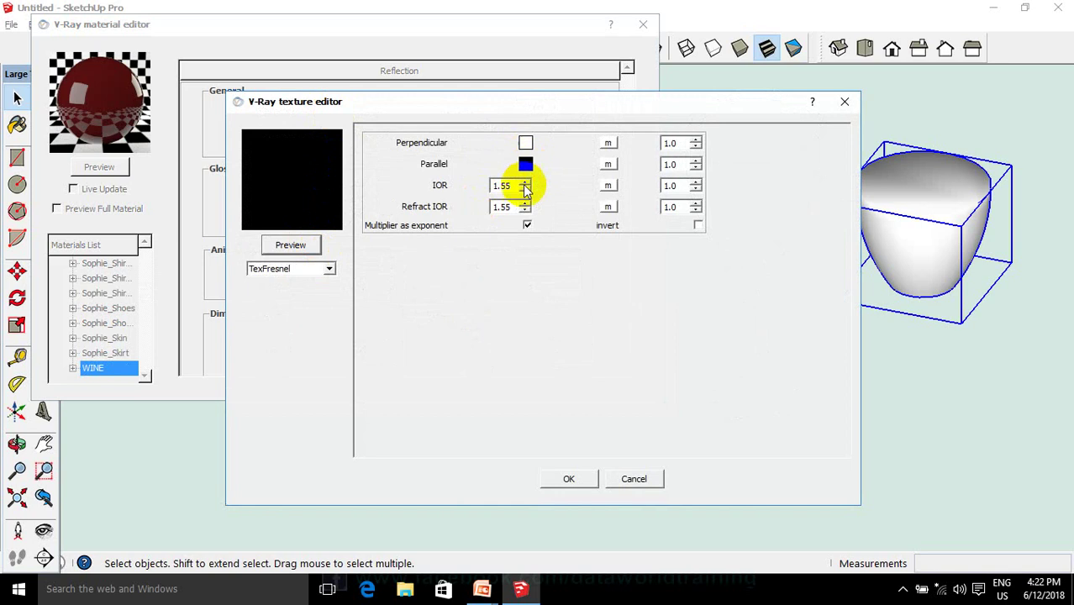
double_click(502, 185)
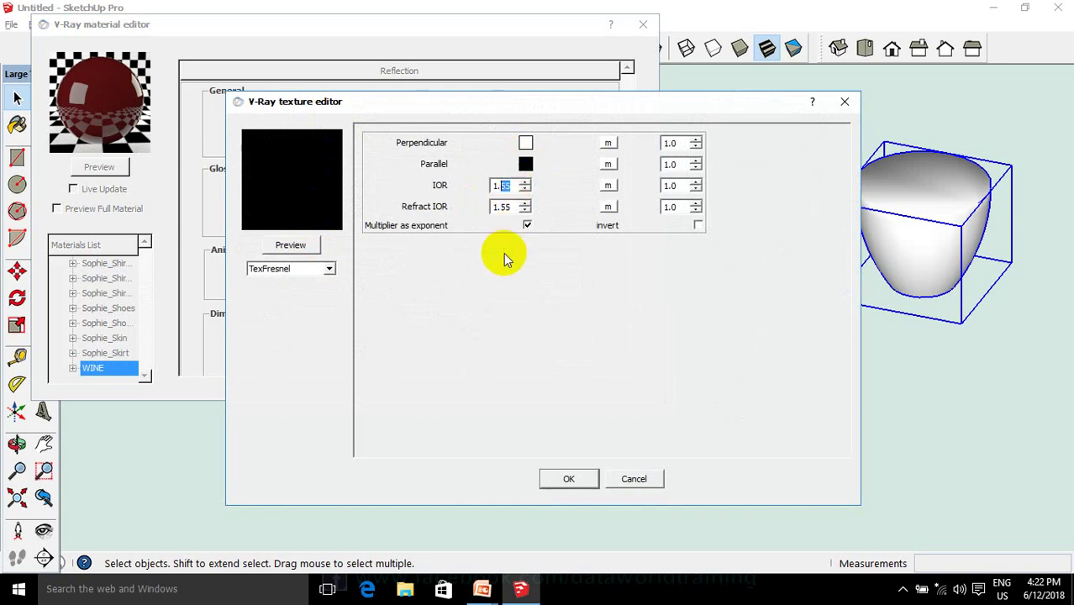
type("33")
double_click(503, 207)
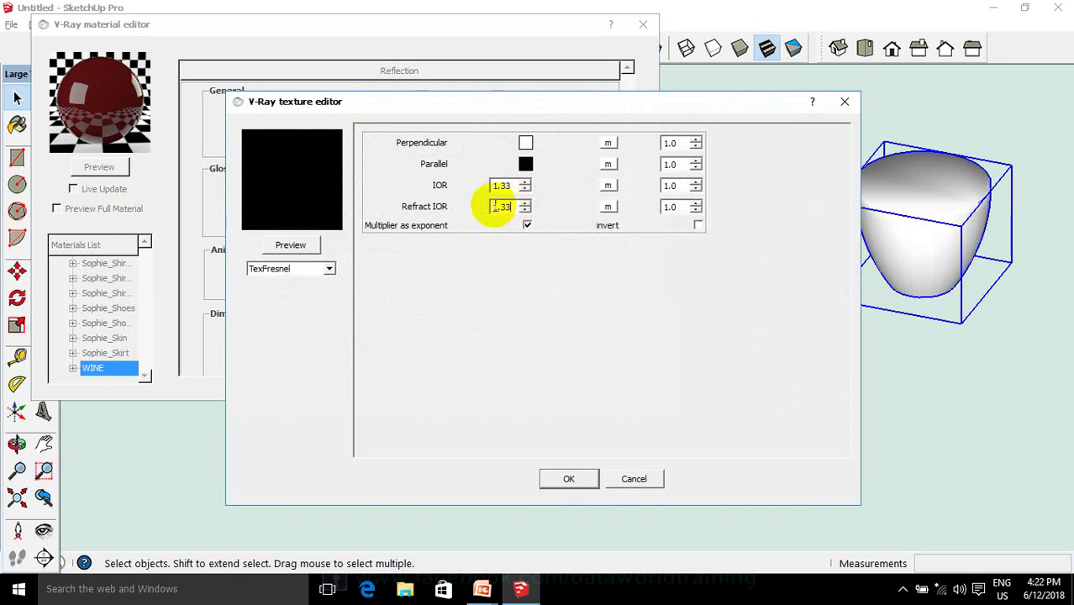
left_click(526, 144)
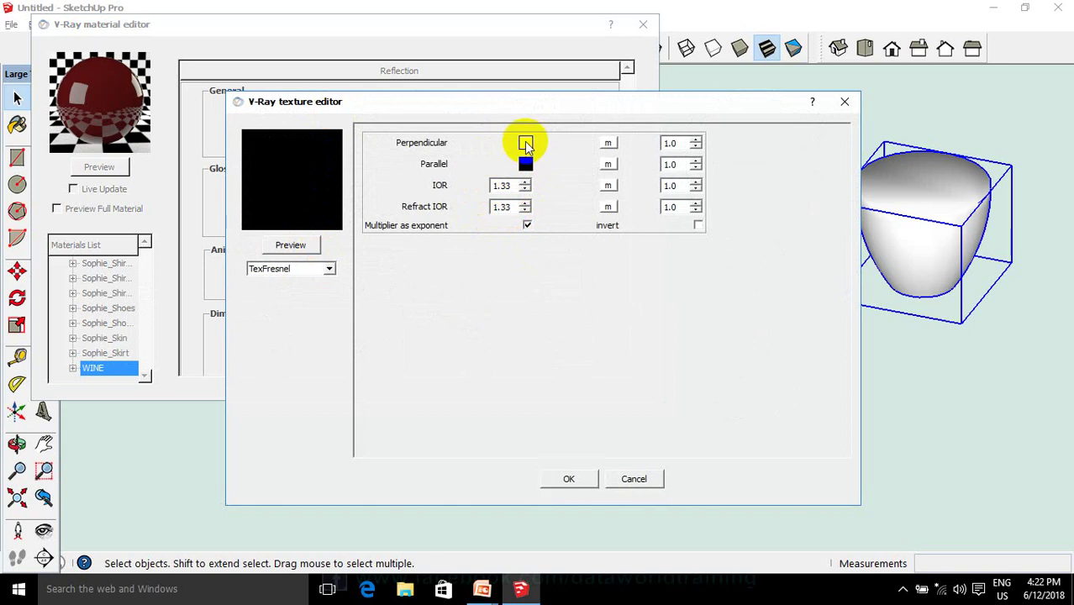
left_click_drag(727, 179, 726, 210)
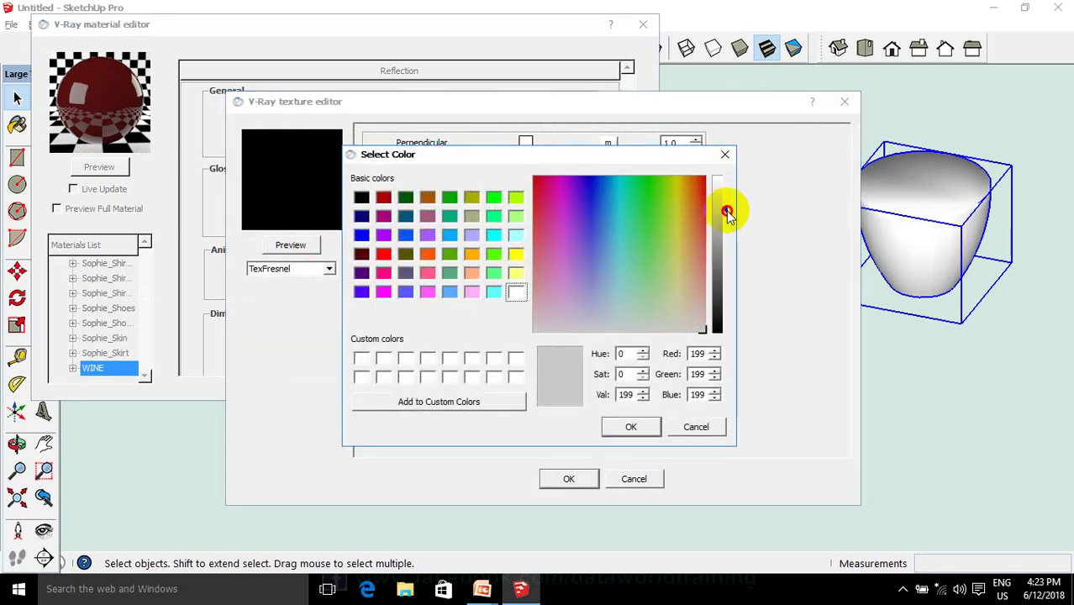
left_click_drag(728, 214, 728, 217)
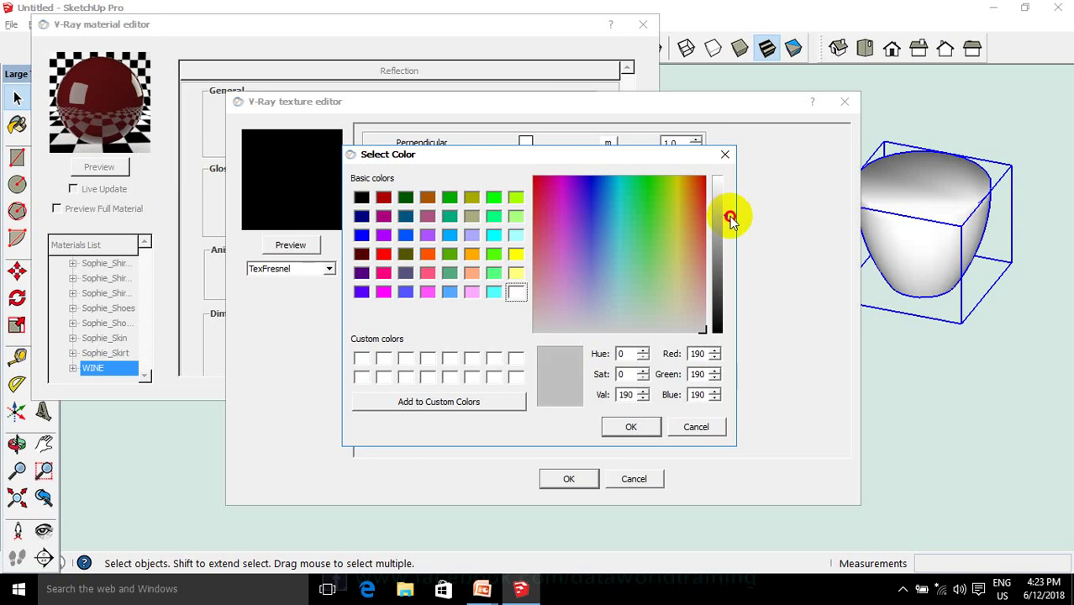
left_click(631, 426)
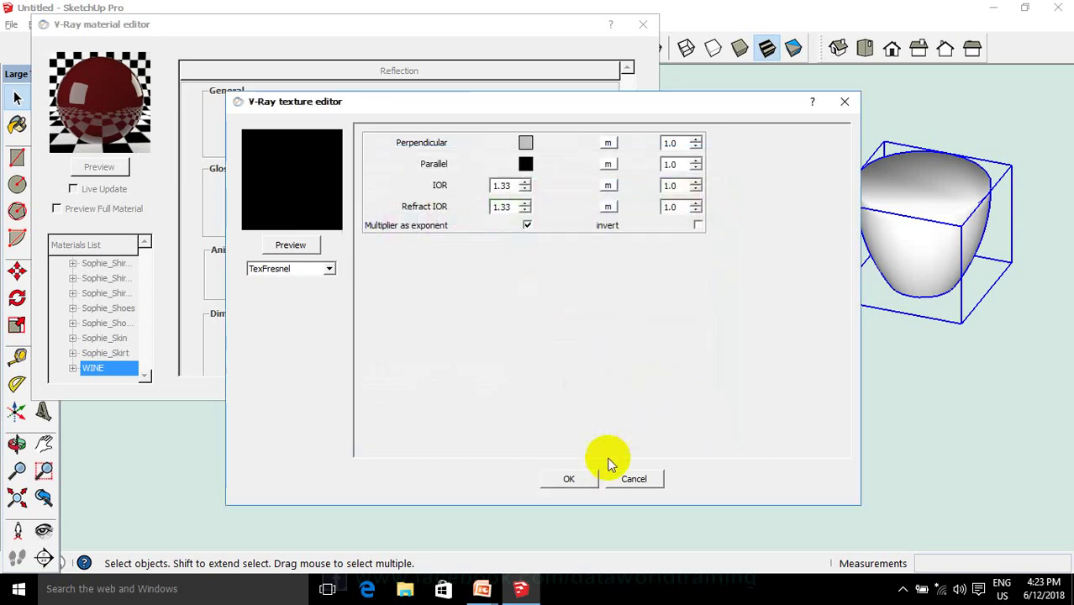
left_click(569, 479)
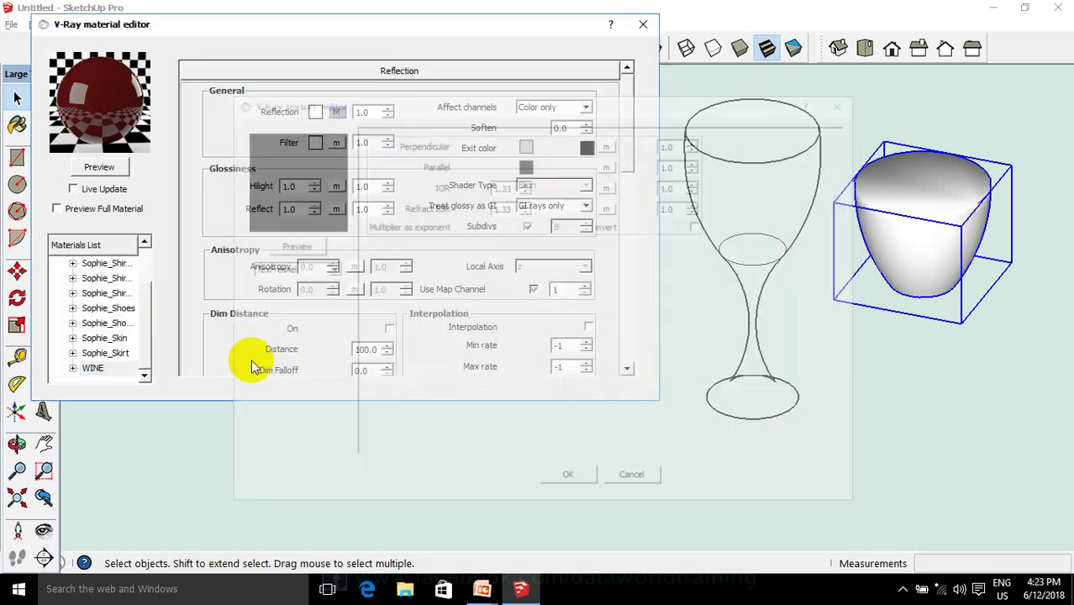
Refresh the WINE preview, collapse the Reflection, Diffuse, Options and Maps sections, and open WINE's actions
left_click(95, 172)
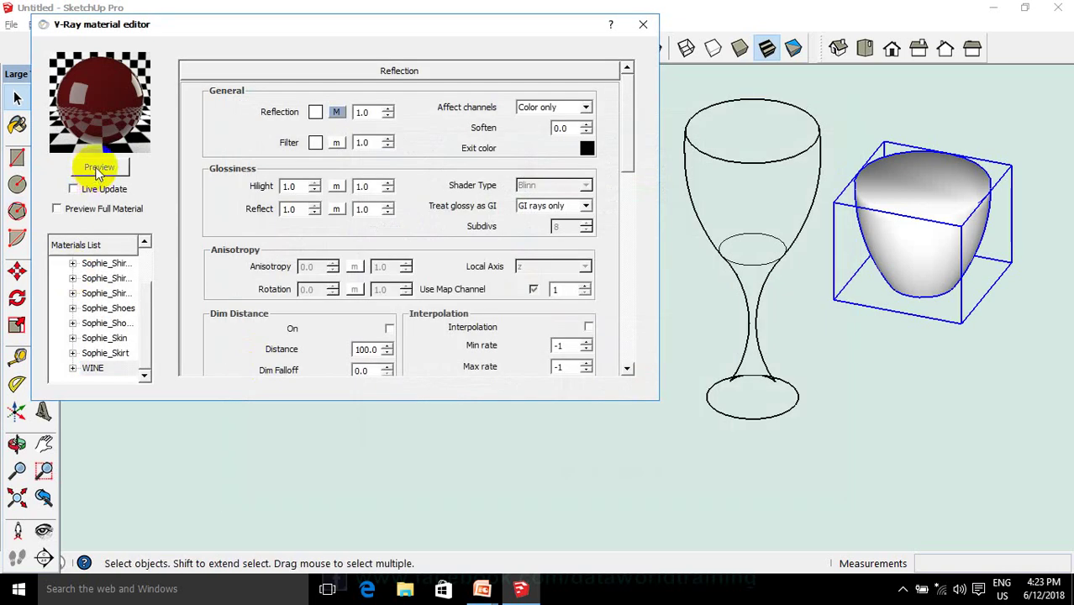
left_click(336, 70)
left_click(308, 91)
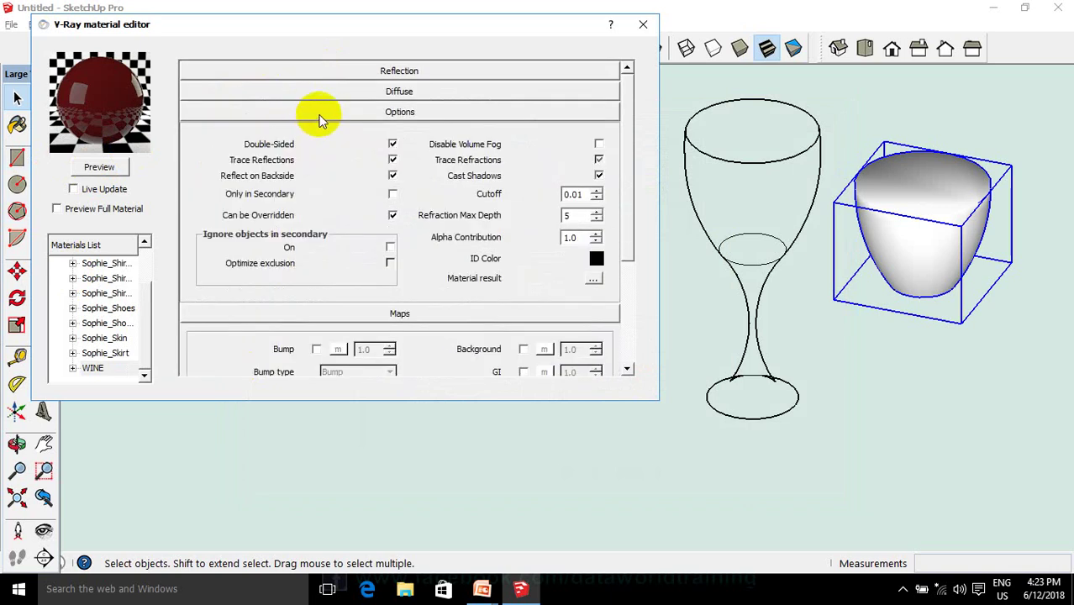
left_click(320, 118)
left_click(312, 135)
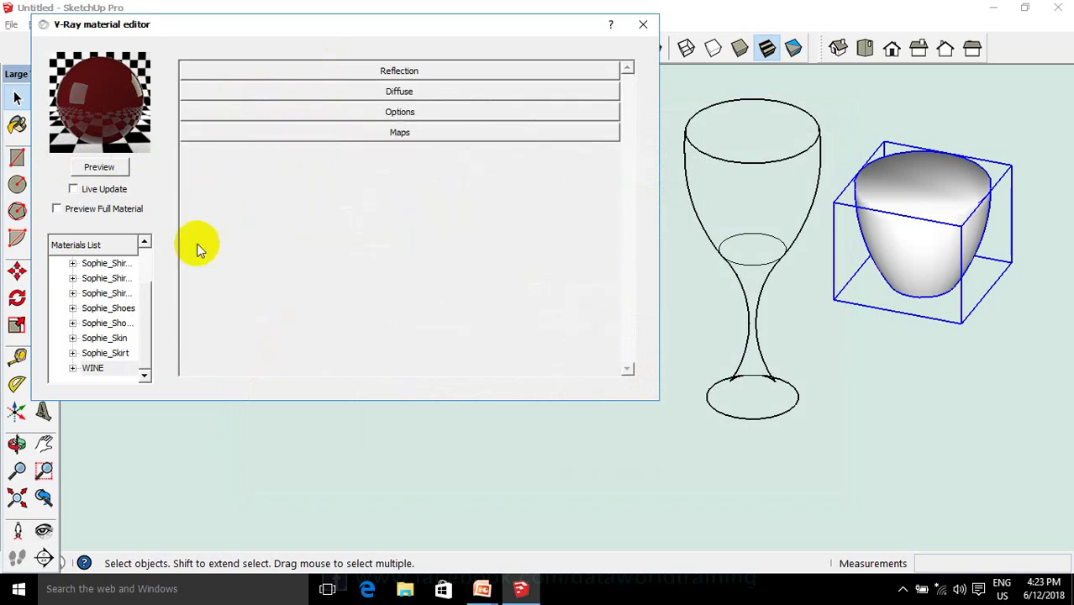
left_click(115, 369)
right_click(122, 369)
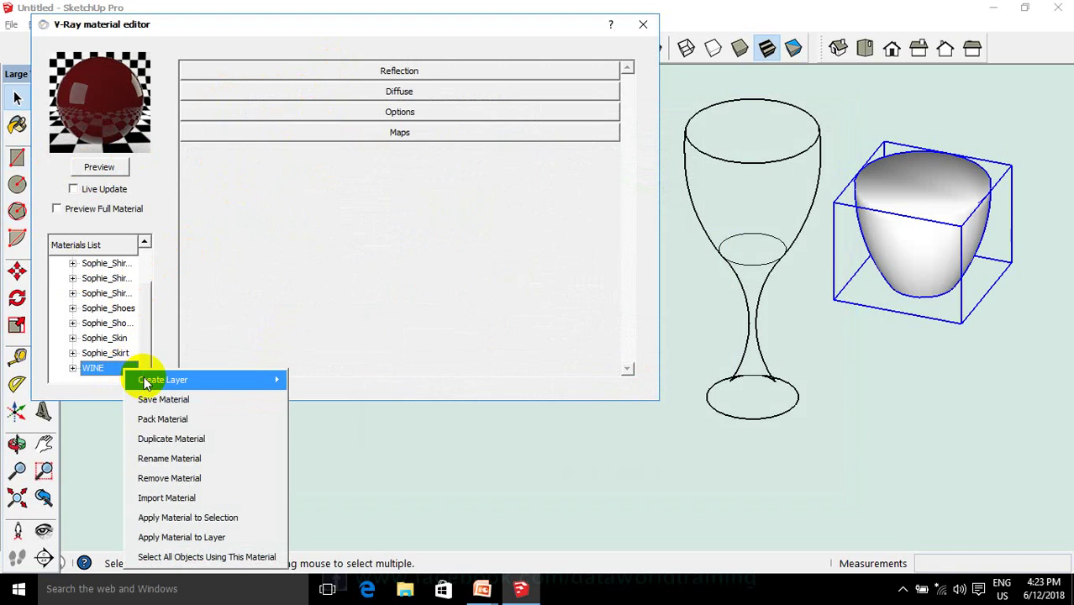
Add a Refraction layer to WINE, refresh the preview and select the refraction IOR
left_click(315, 460)
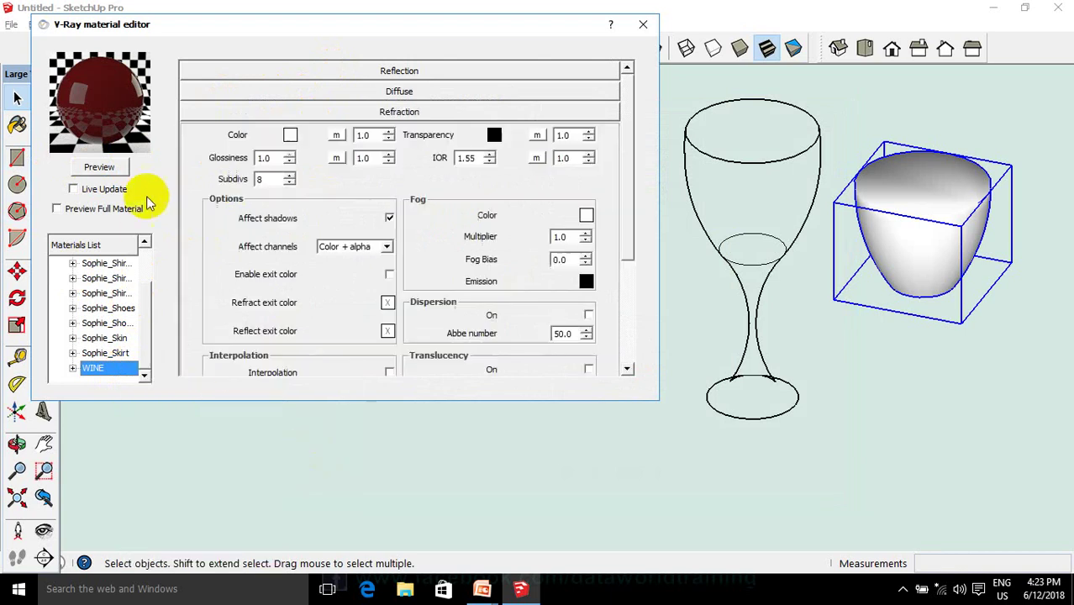
left_click(121, 166)
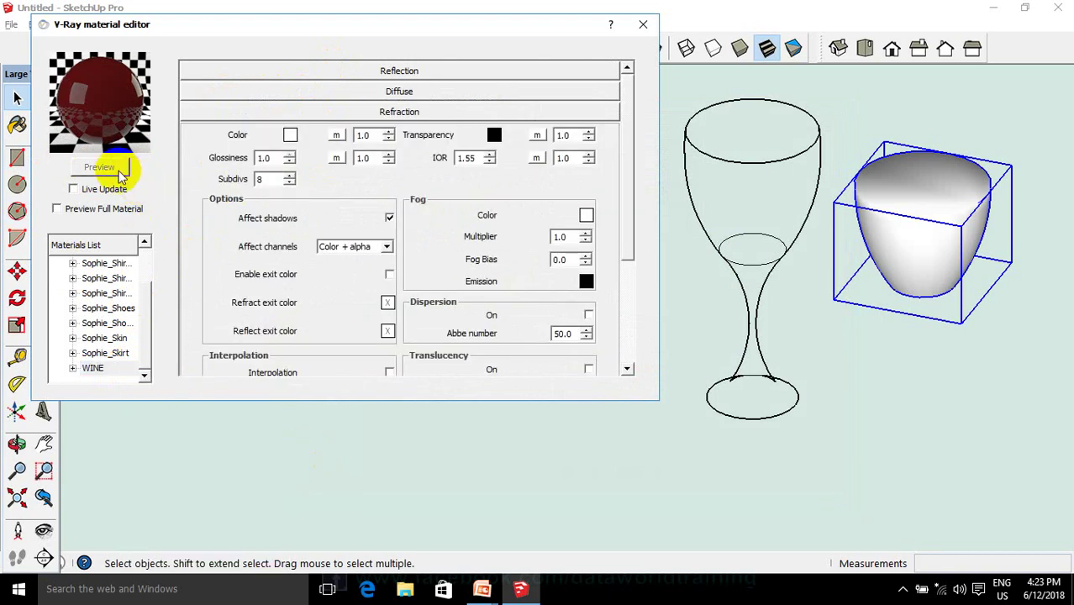
double_click(475, 159)
type("1.33")
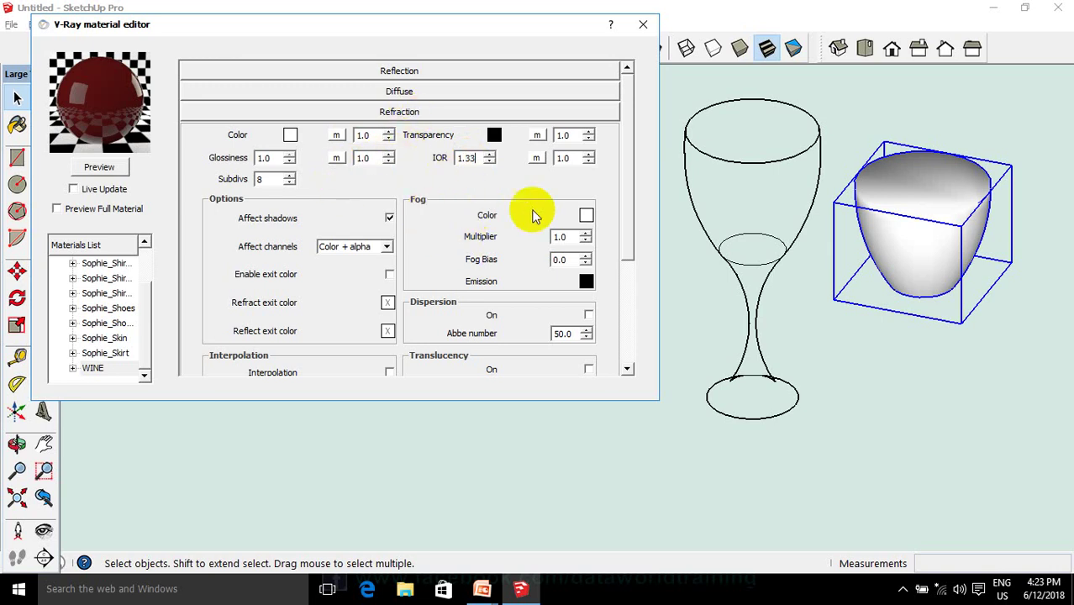
Set the refraction fog colour to dark red: Red 79, Green 33, Blue 33
left_click(586, 217)
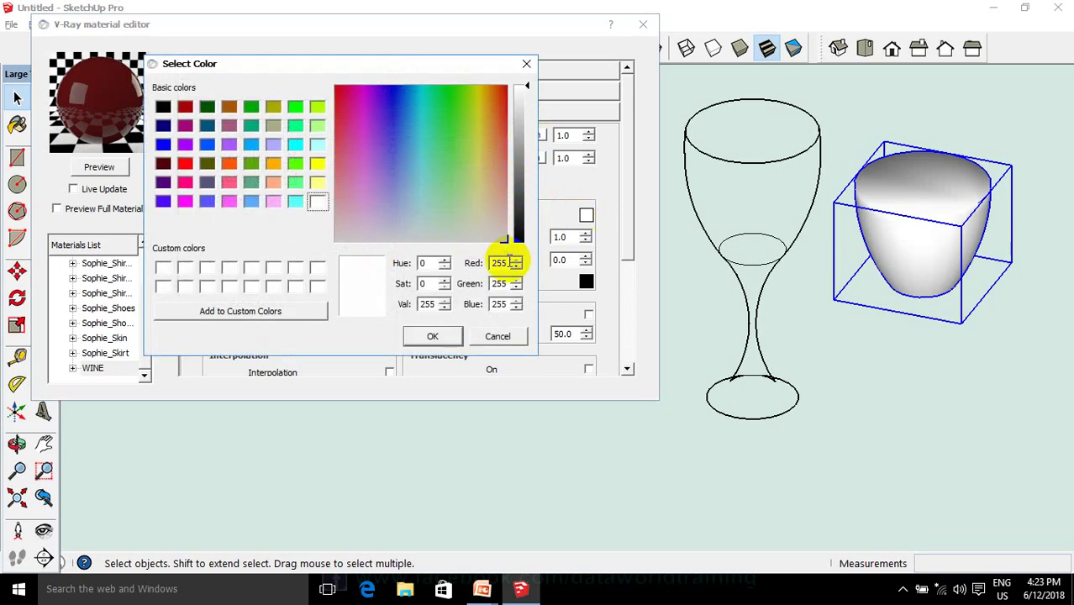
left_click_drag(509, 263, 494, 268)
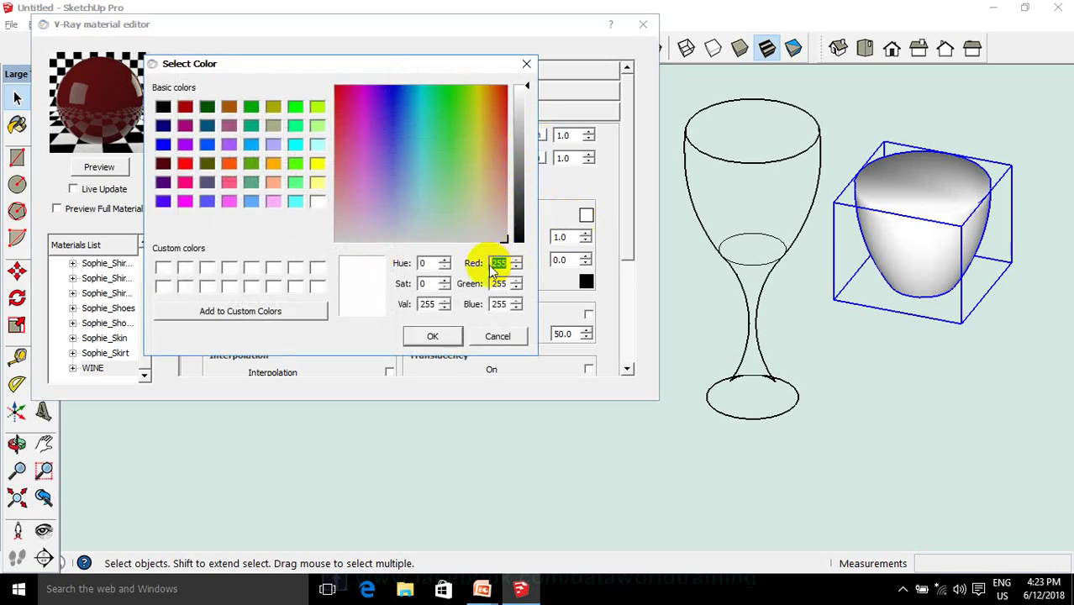
type("79")
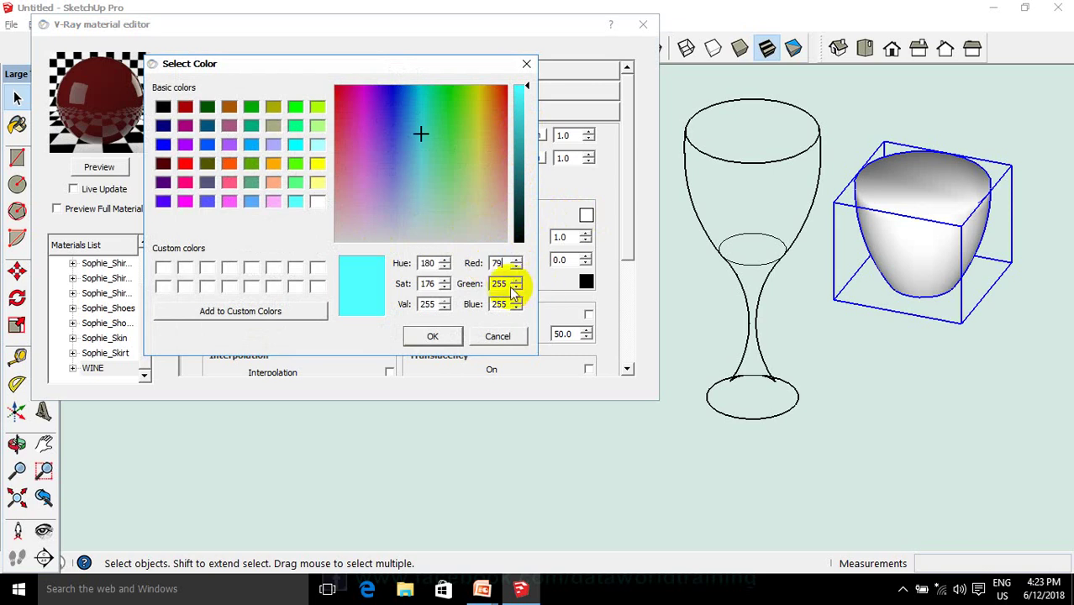
mouse_move(509, 283)
left_mouse_down()
mouse_move(486, 284)
mouse_move(510, 304)
left_mouse_up()
type("33")
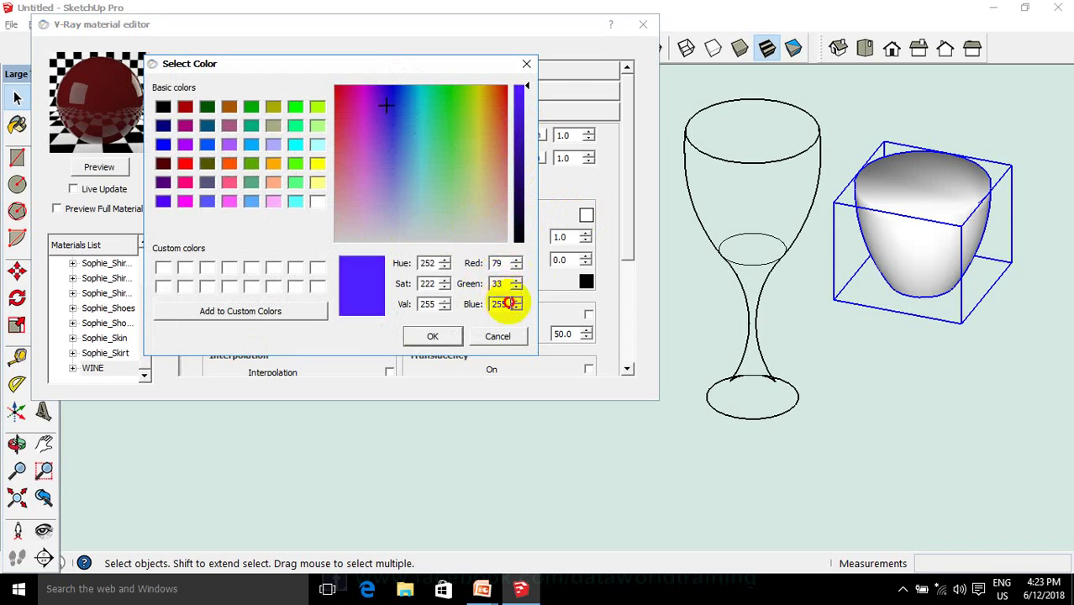
left_click_drag(508, 304, 494, 309)
type("33")
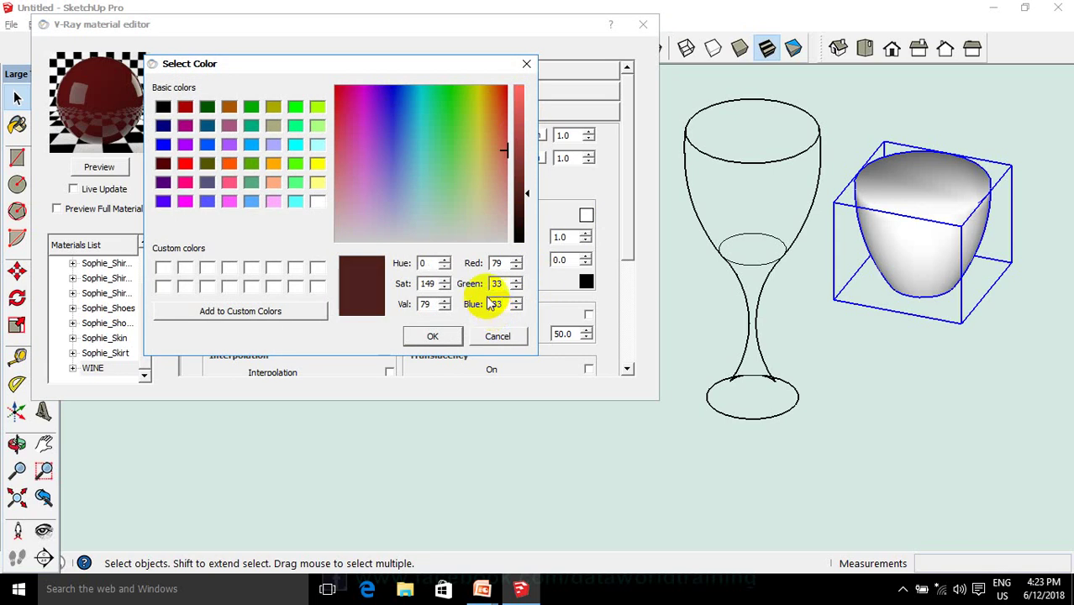
left_click(435, 336)
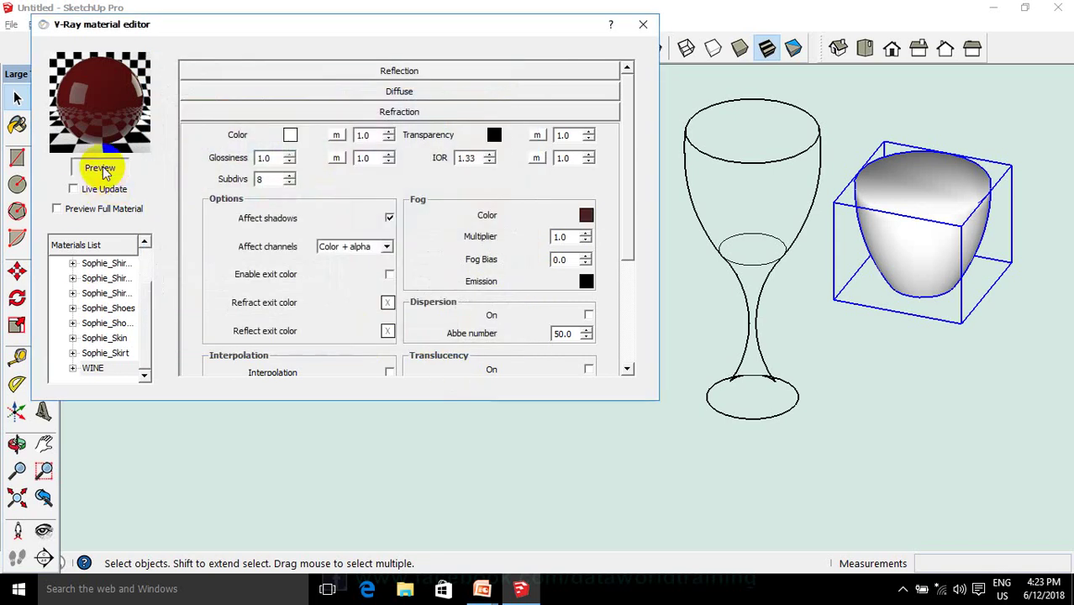
Apply the WINE material to the selected cup and close the V-Ray material editor
left_click(103, 169)
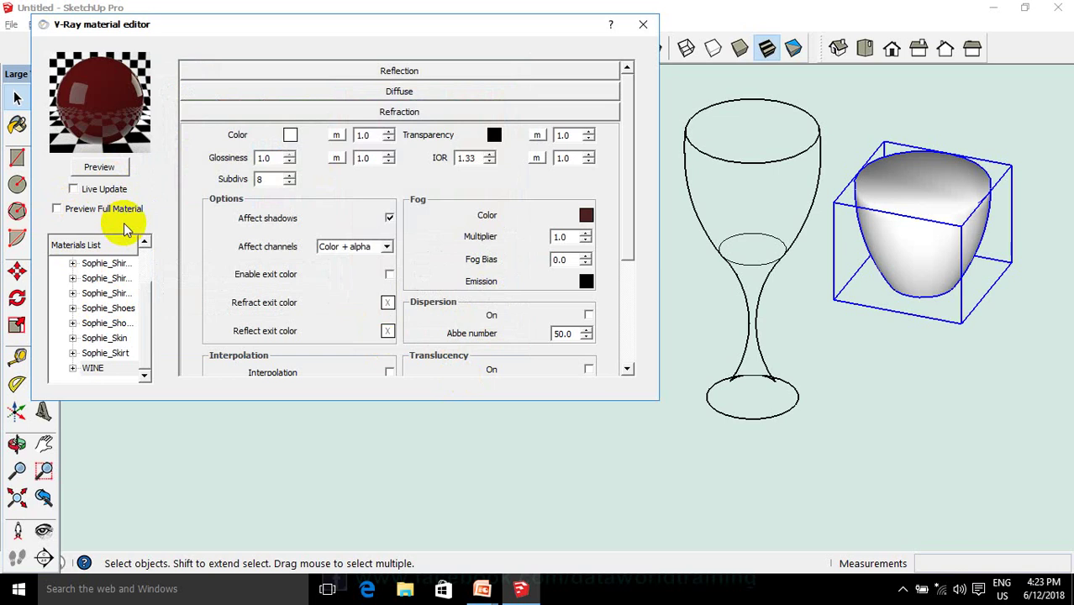
right_click(117, 371)
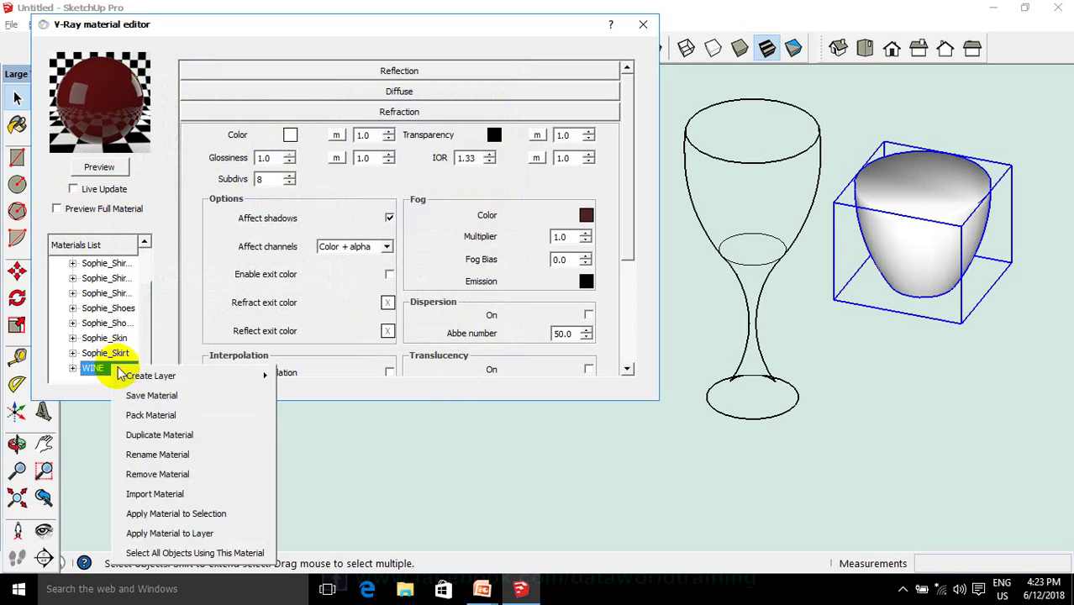
left_click(187, 514)
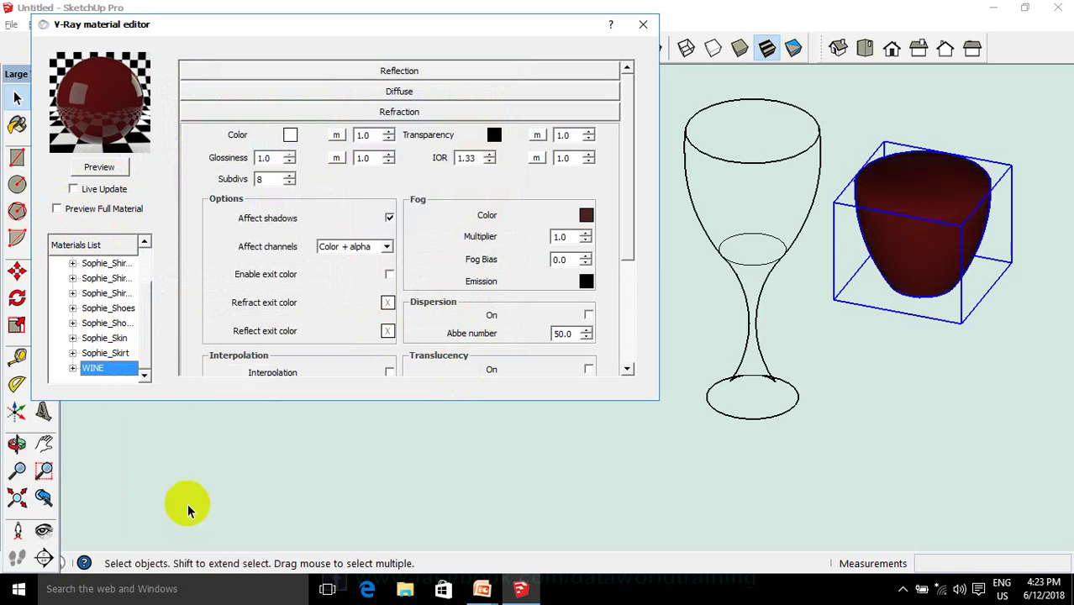
left_click(643, 30)
Clear the selection, then select the red wine cup instead of the glass
left_click(354, 270)
scroll(355, 271, "down", 2)
scroll(594, 232, "up", 1)
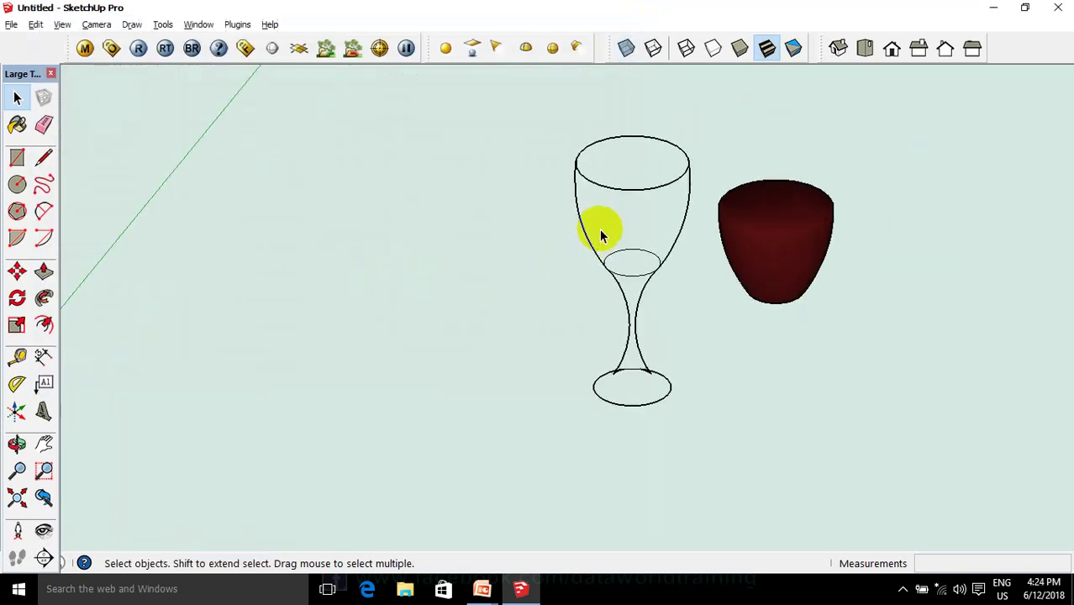
left_click(600, 235)
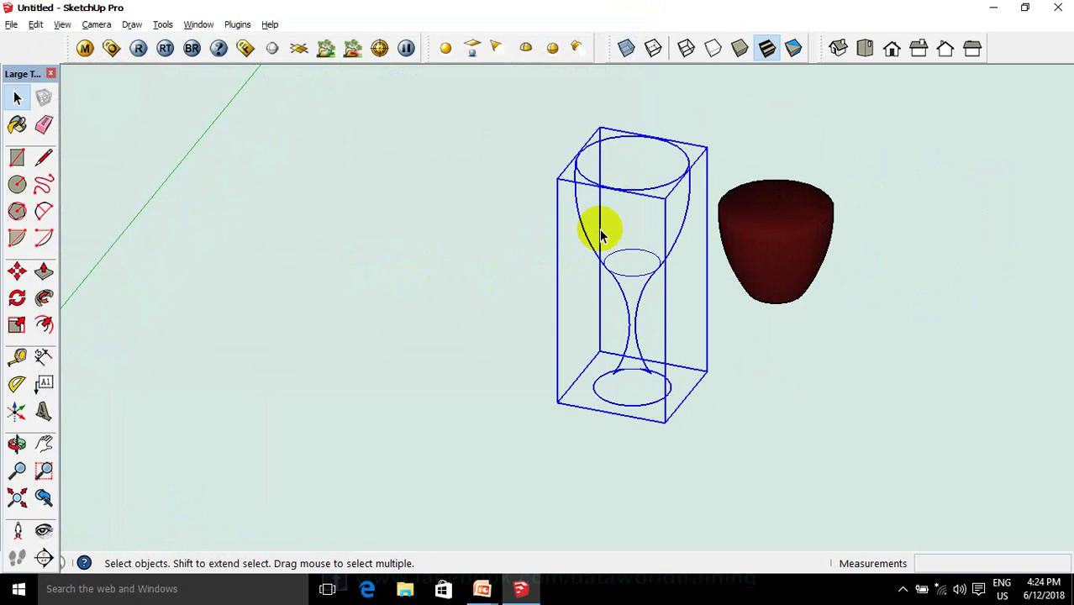
left_click(763, 267)
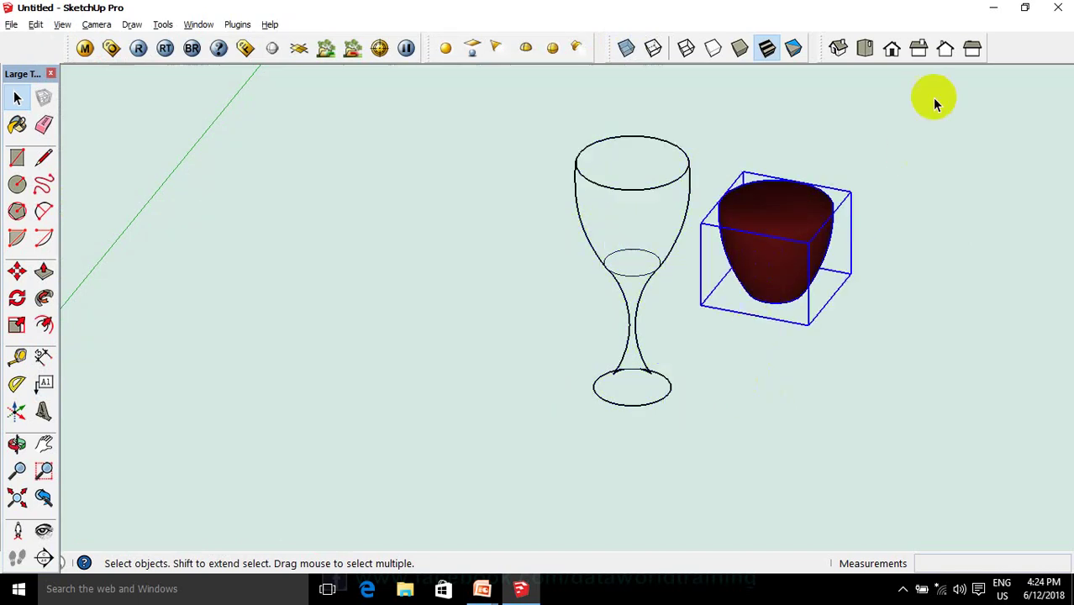
In Front view, move the red cup into the wine glass's bowl
left_click(890, 59)
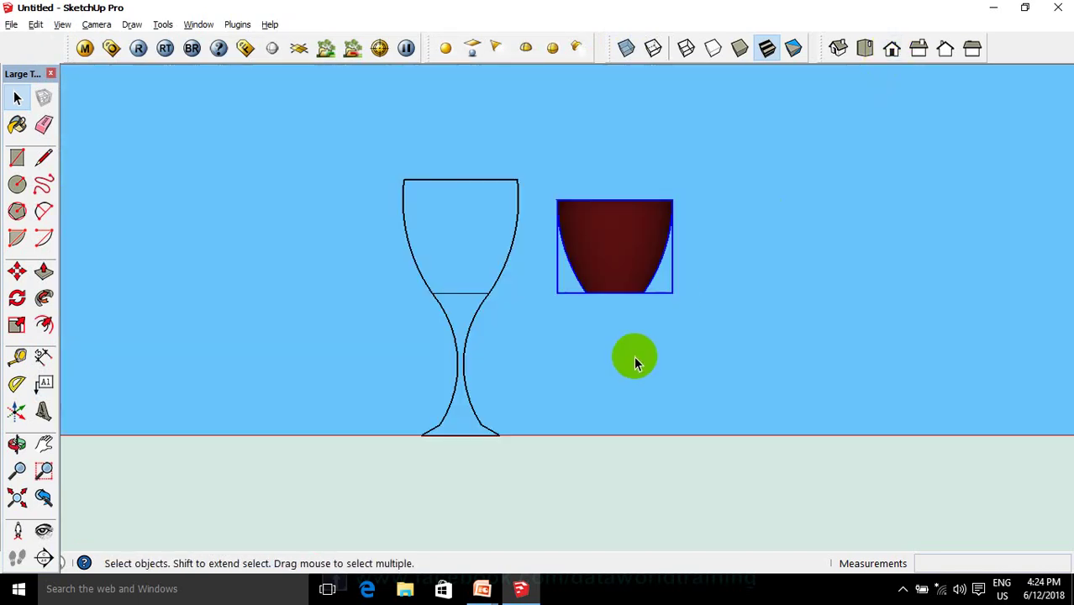
key("m")
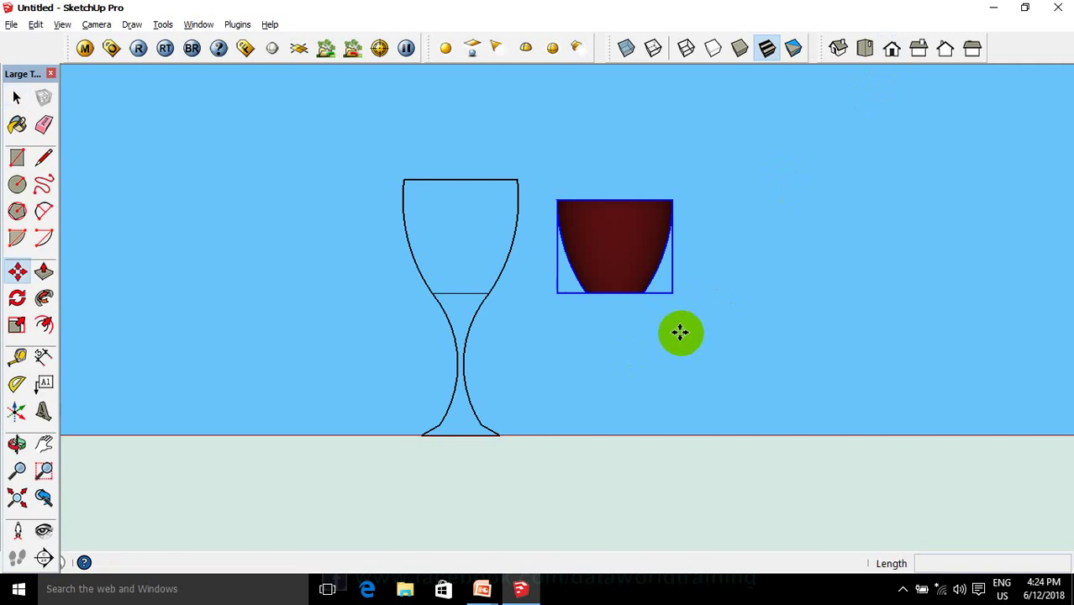
left_click(654, 353)
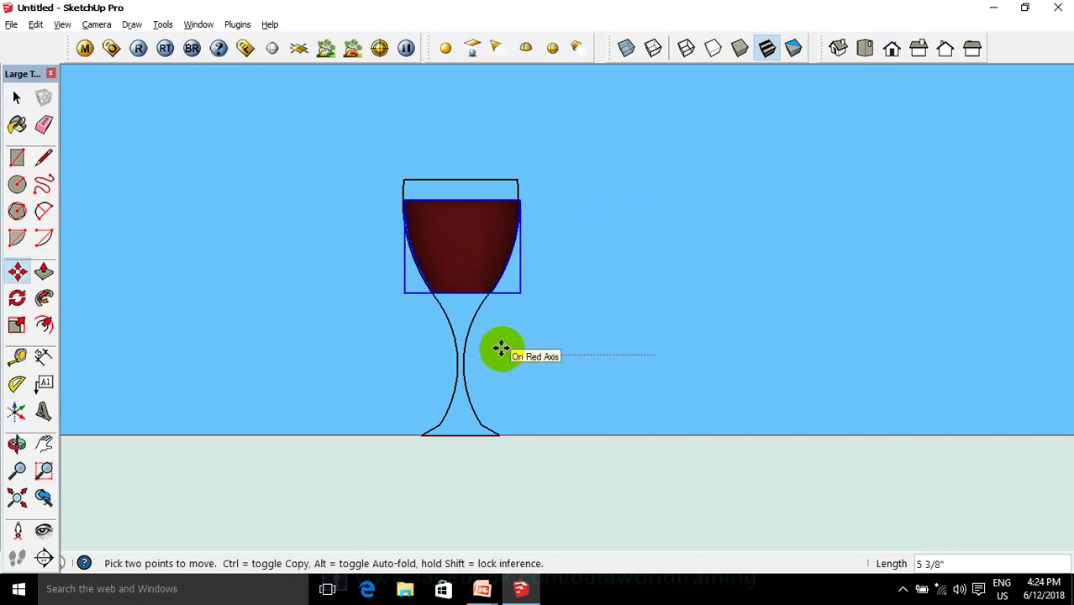
left_click(500, 348)
middle_click_drag(525, 311, 538, 334)
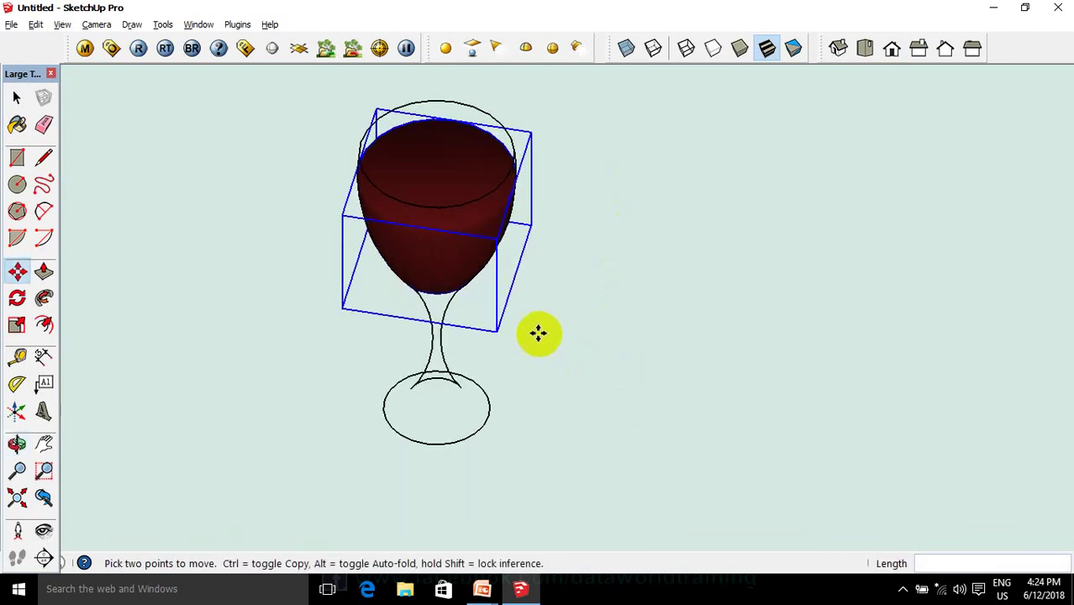
Scale the cup down to about 0.97 so it fits inside the bowl
key("s")
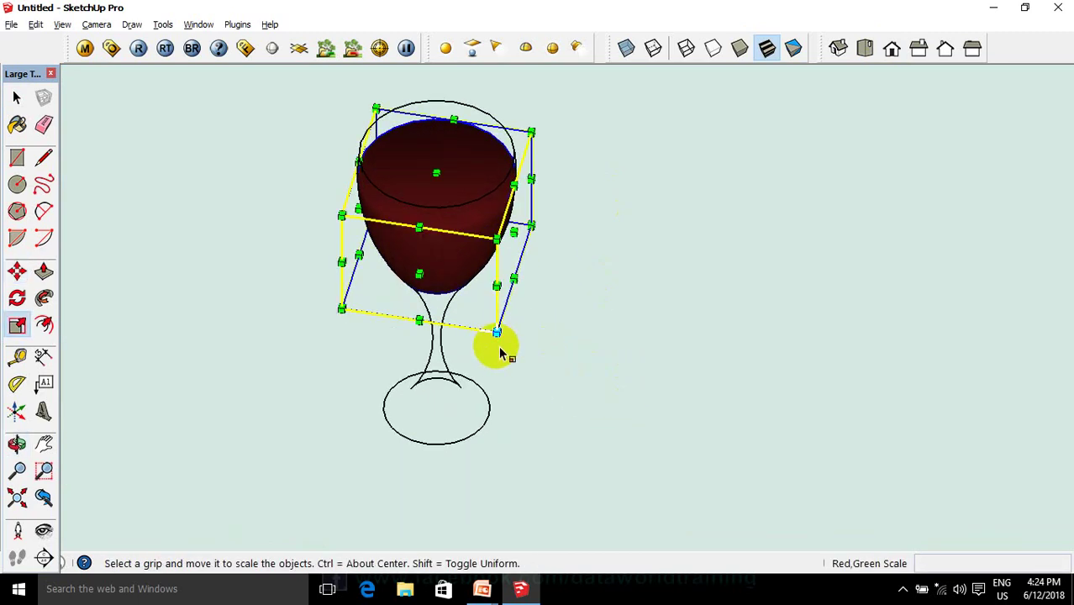
left_click_drag(496, 336, 497, 335)
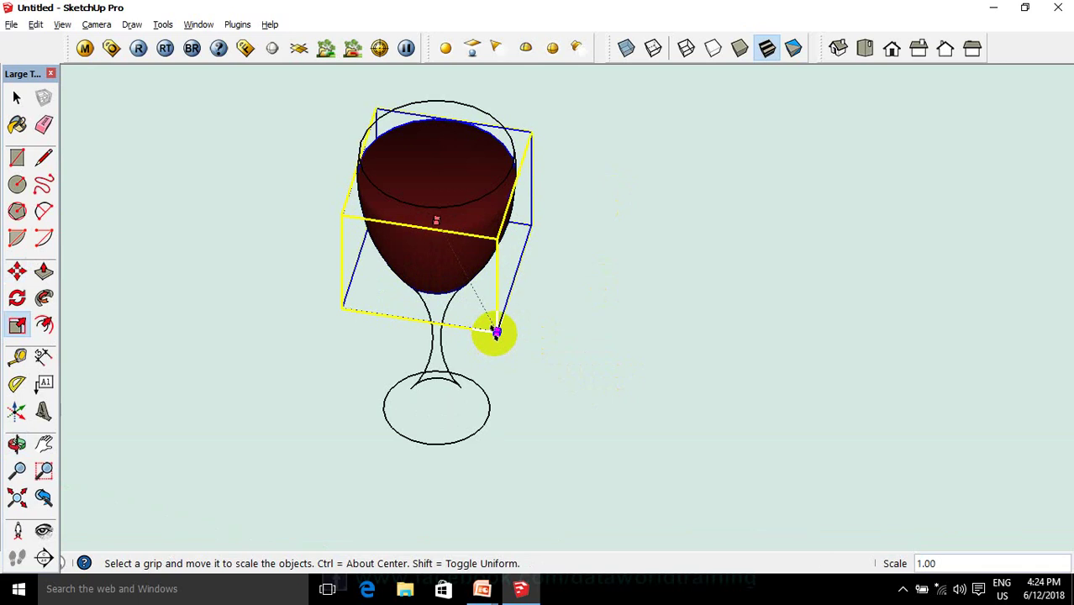
key("space")
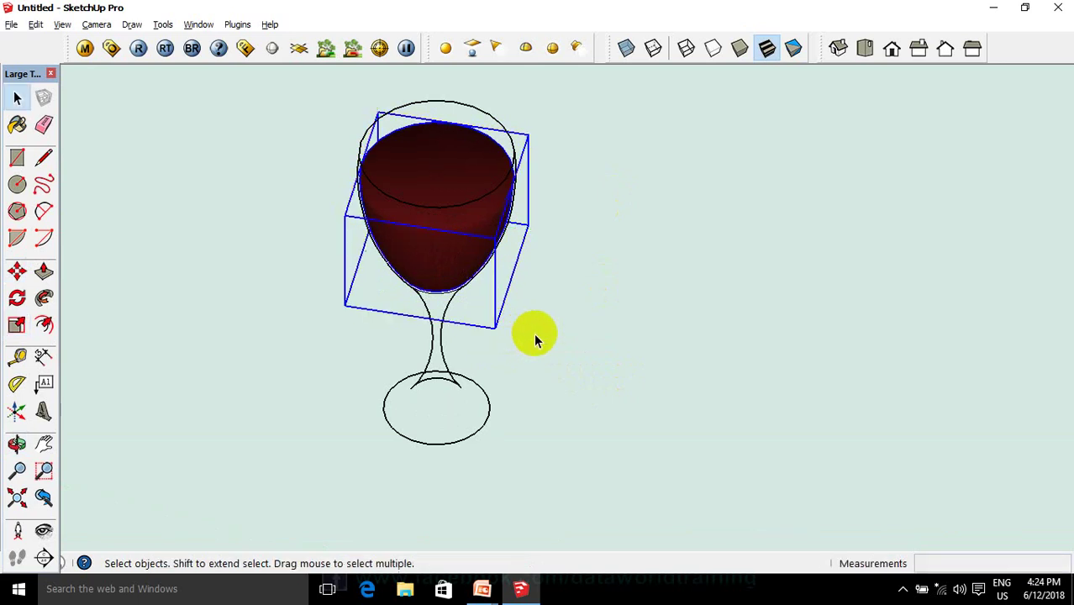
left_click(538, 337)
middle_click_drag(559, 347, 584, 356)
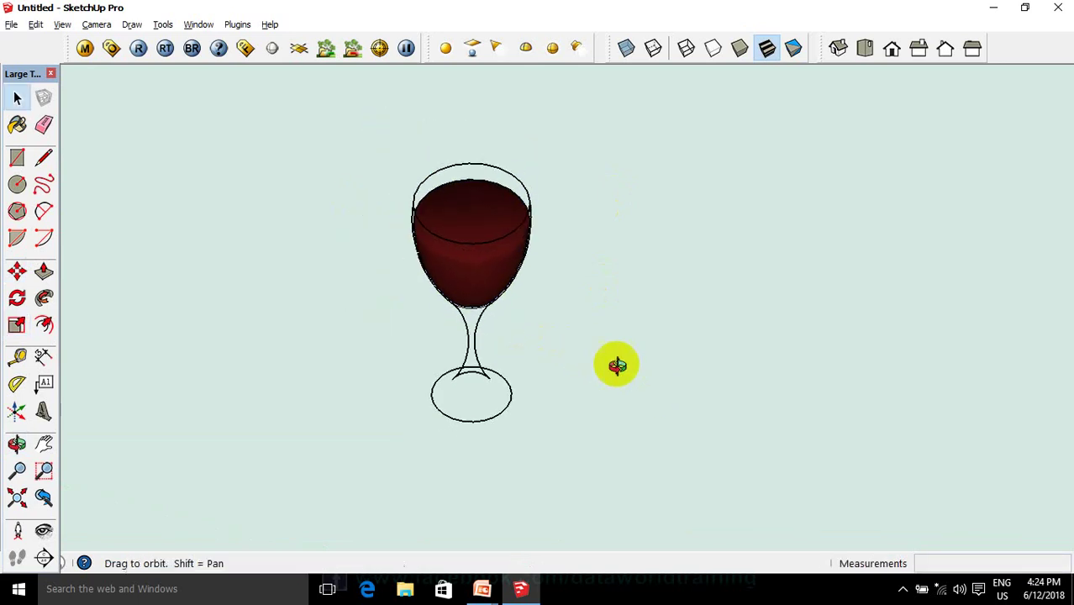
scroll(656, 407, "down", 2)
scroll(616, 408, "up", 1)
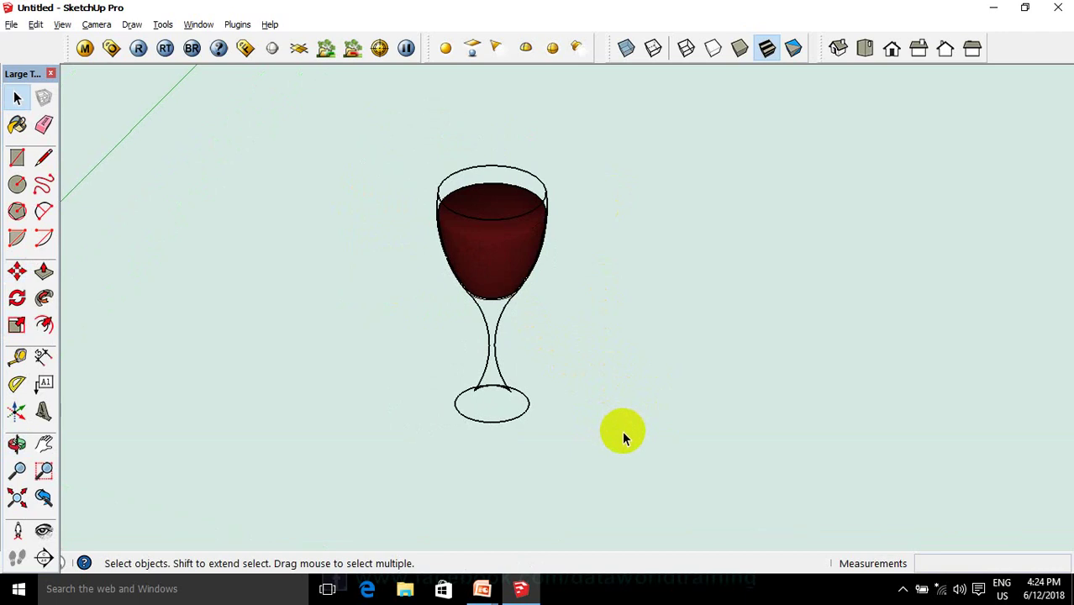
middle_click_drag(683, 450, 671, 455)
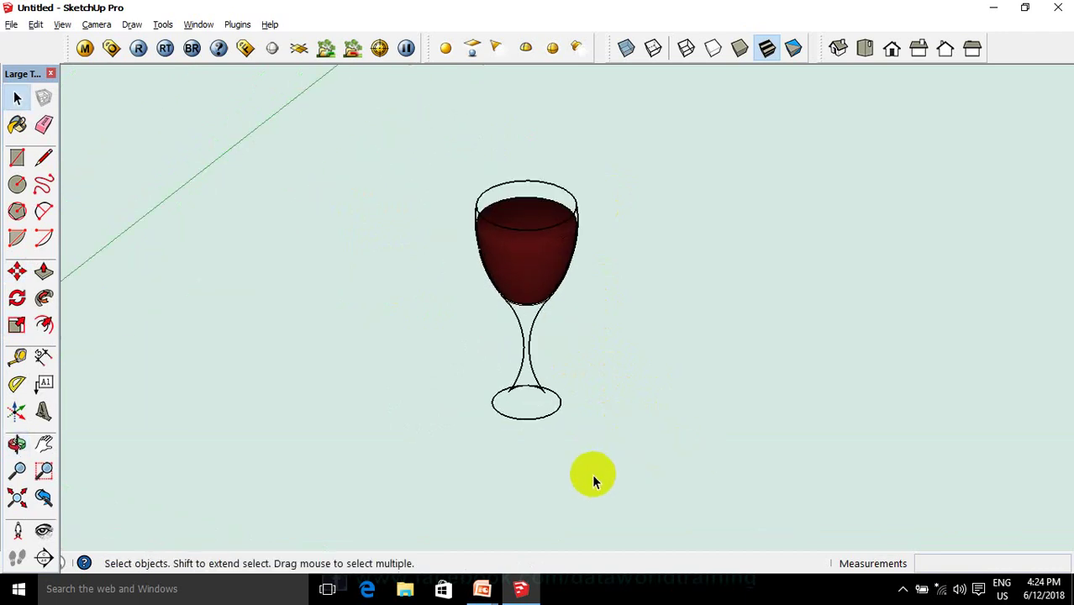
scroll(622, 471, "down", 1)
scroll(656, 458, "down", 2)
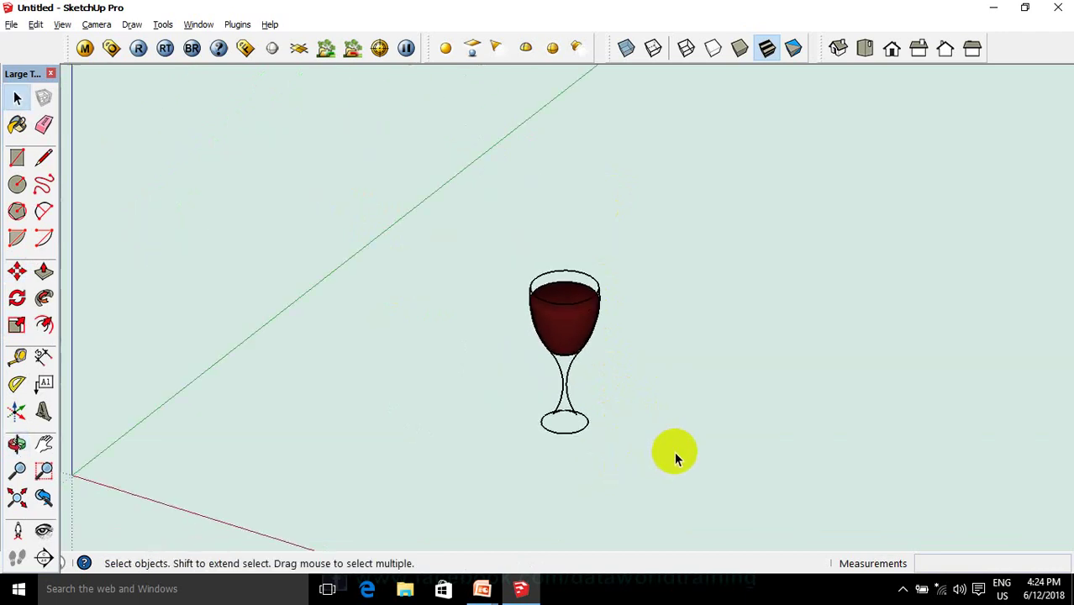
scroll(657, 420, "down", 1)
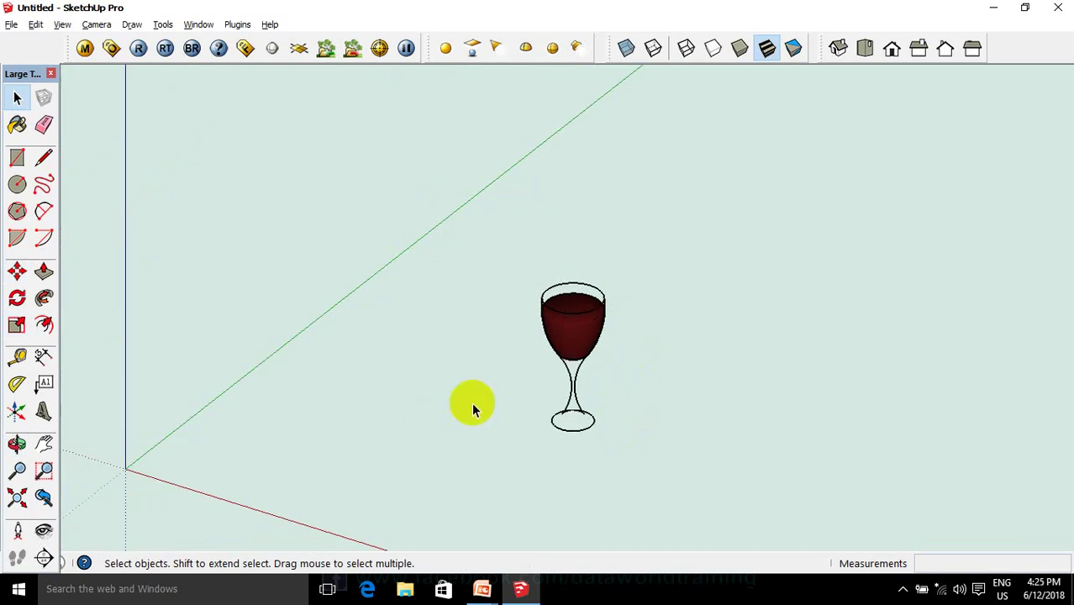
scroll(472, 403, "down", 1)
scroll(399, 382, "down", 2)
middle_click_drag(304, 430, 379, 430)
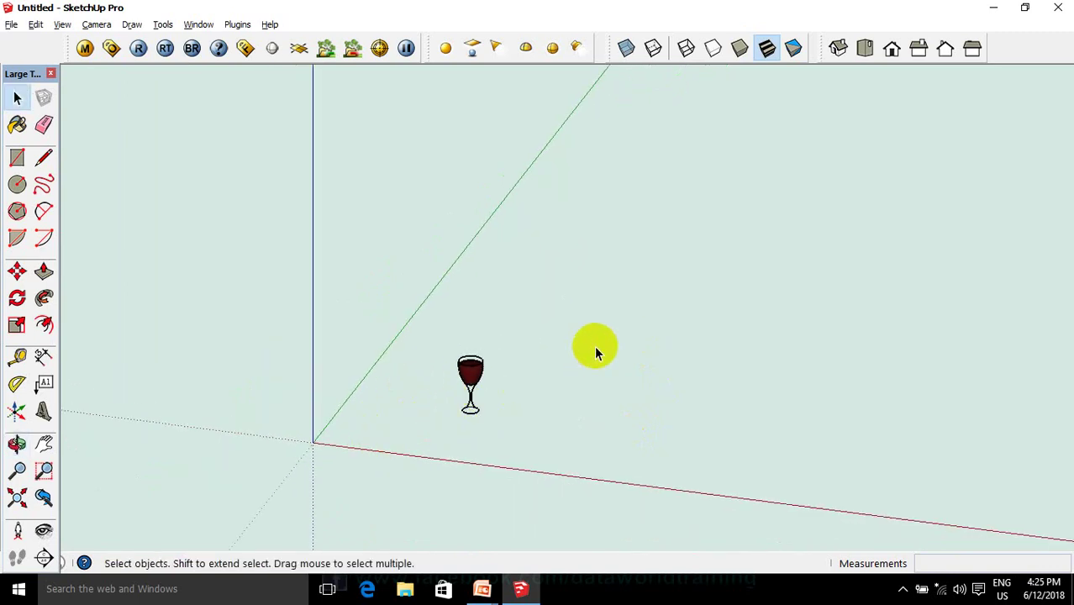
In Front view, draw a large upright rectangle face starting at the origin
left_click(895, 60)
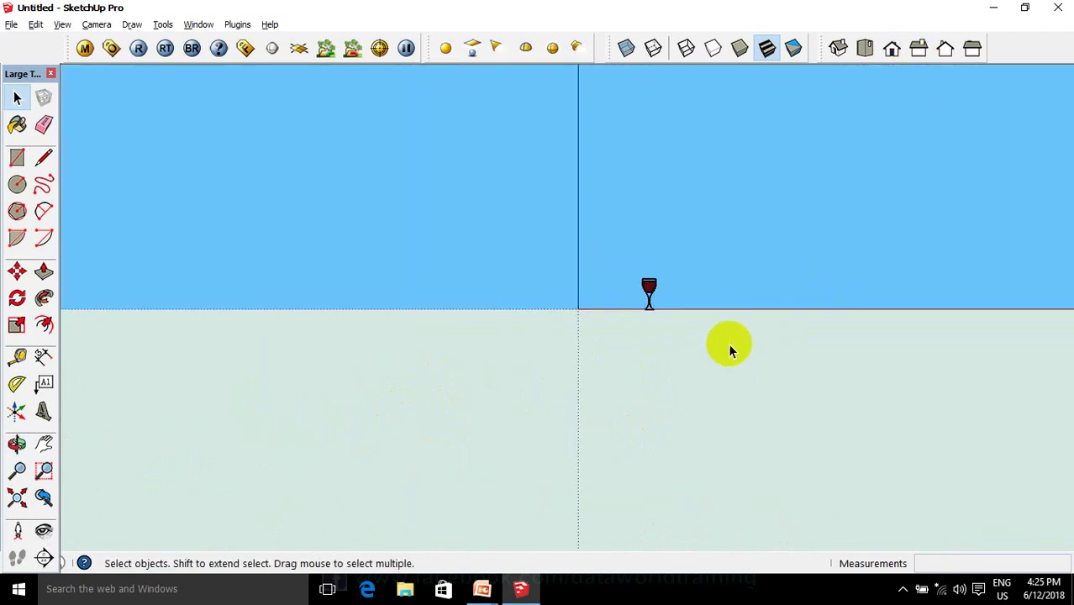
scroll(728, 342, "down", 2)
scroll(816, 171, "up", 3)
scroll(814, 175, "up", 1)
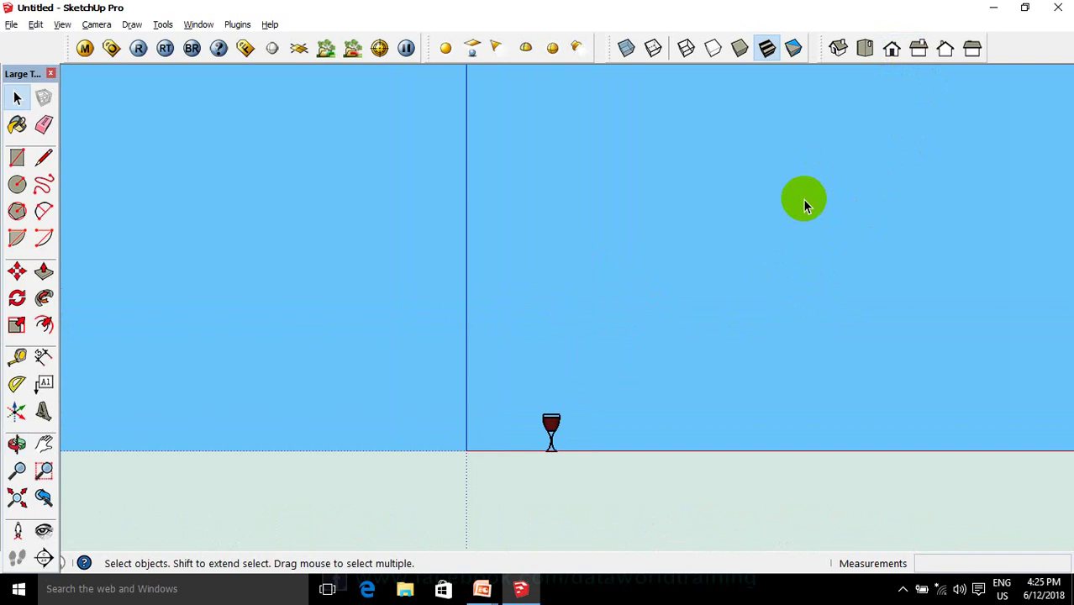
key("r")
left_click(466, 453)
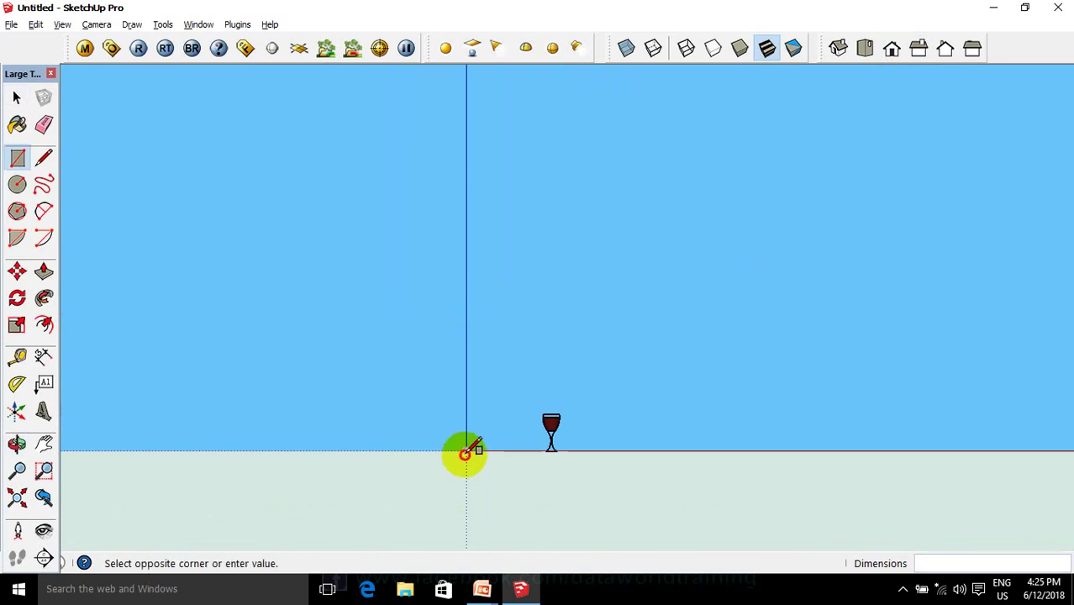
left_click(853, 127)
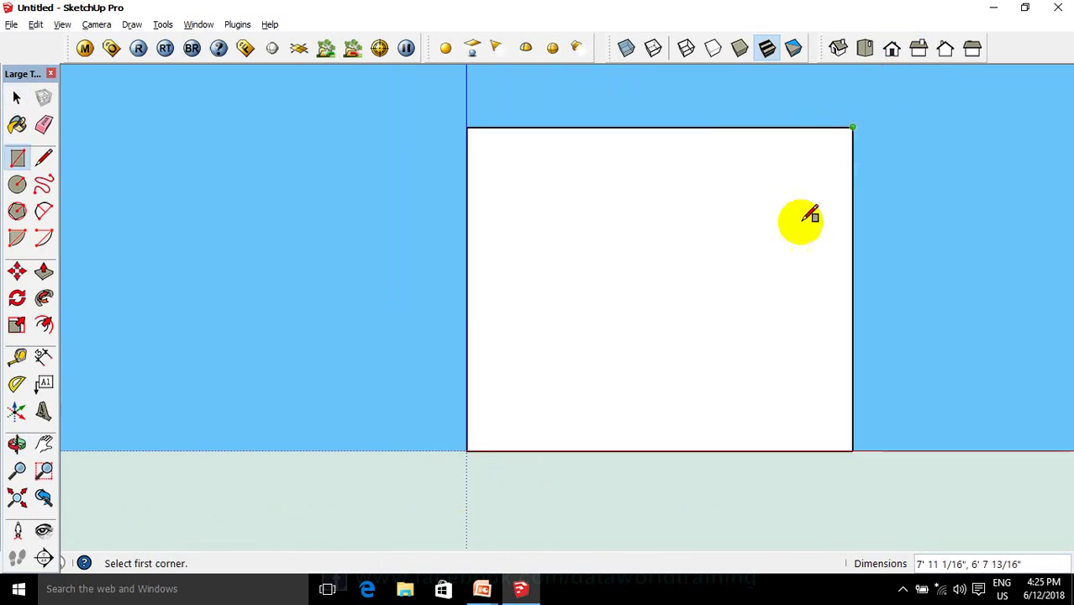
middle_click_drag(808, 216, 603, 460)
key("space")
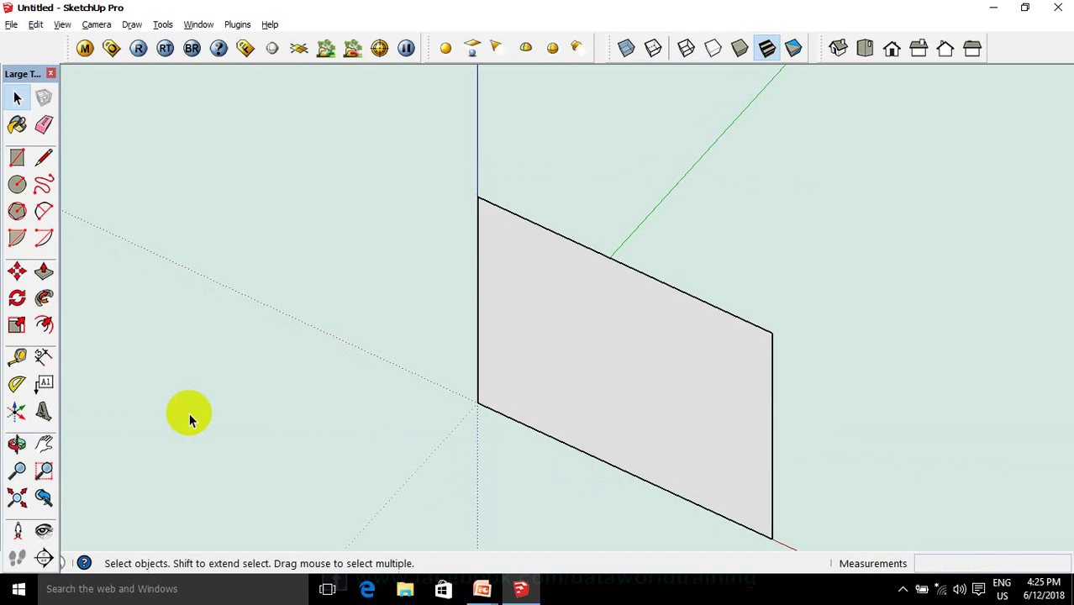
scroll(219, 362, "down", 3)
scroll(454, 382, "up", 1)
Move the upright face back so it stands behind the wine glass
left_click(485, 407)
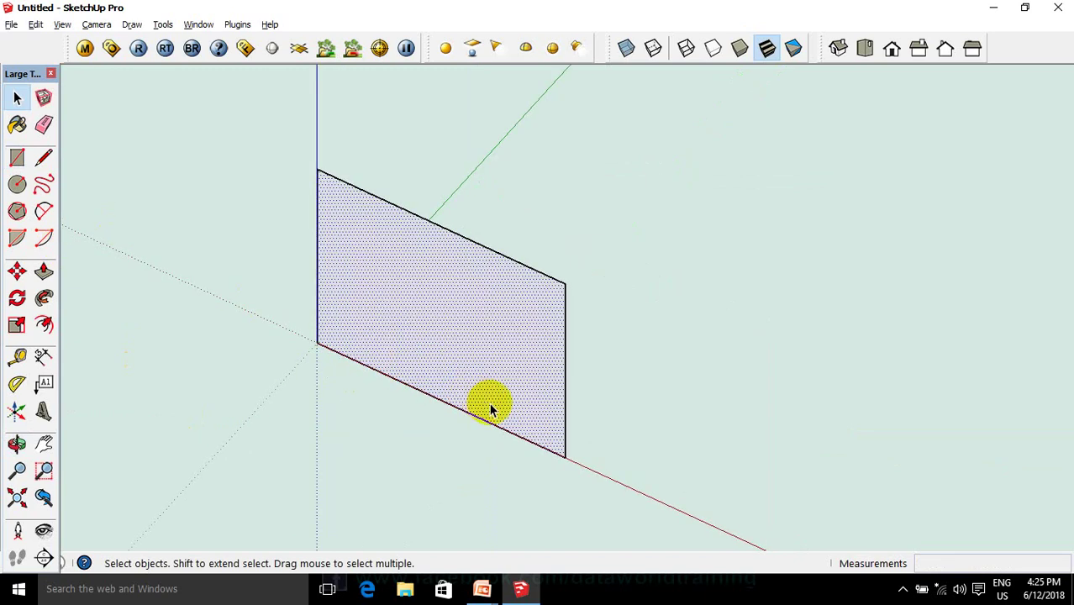
key("m")
left_click(600, 454)
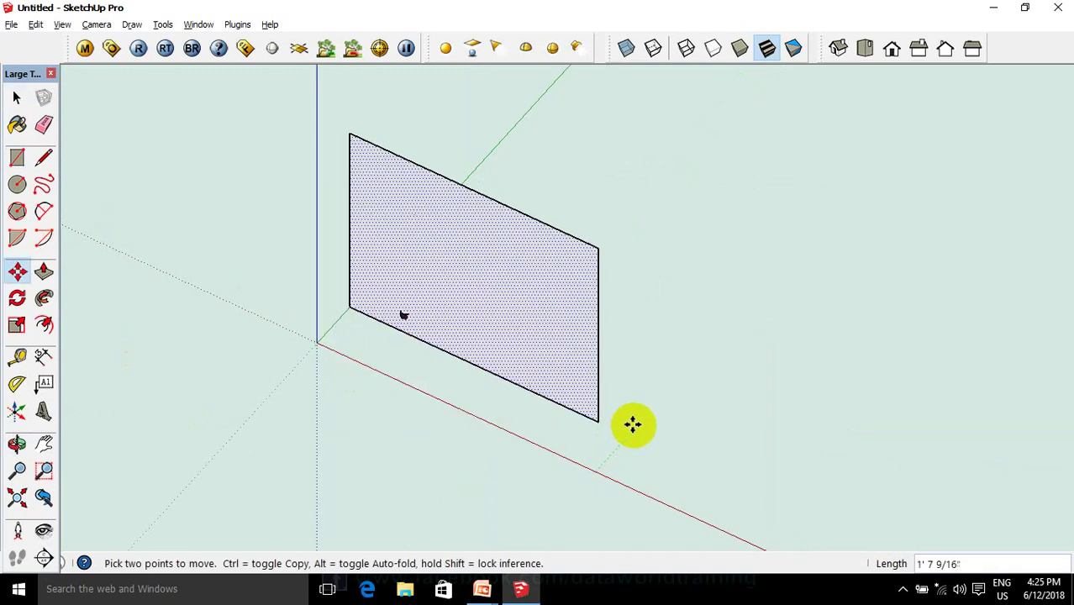
left_click(656, 395)
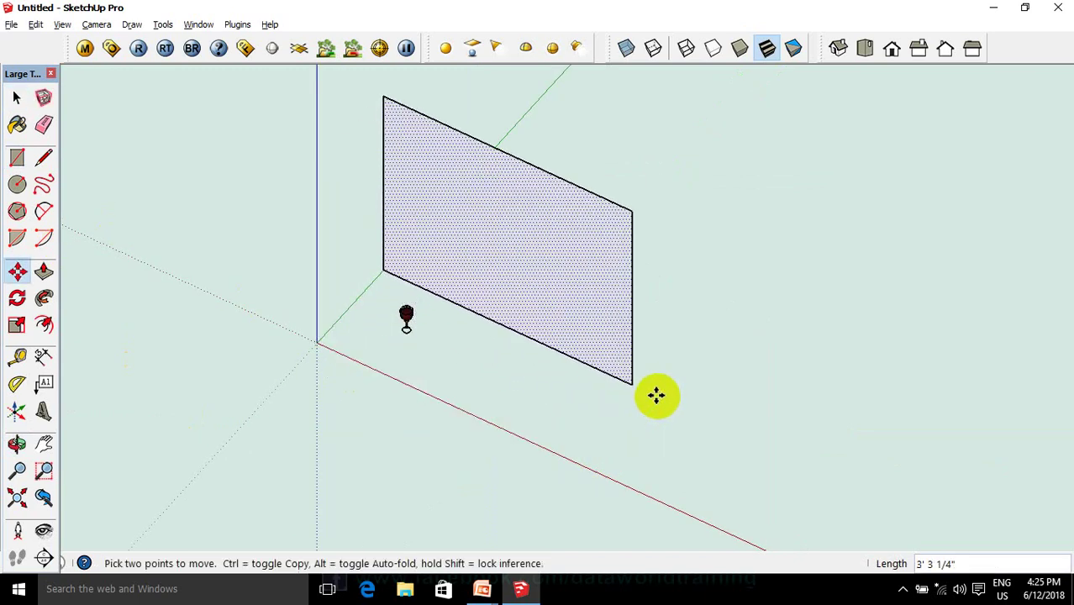
key("space")
scroll(654, 392, "down", 1)
scroll(568, 233, "up", 2)
scroll(527, 211, "up", 1)
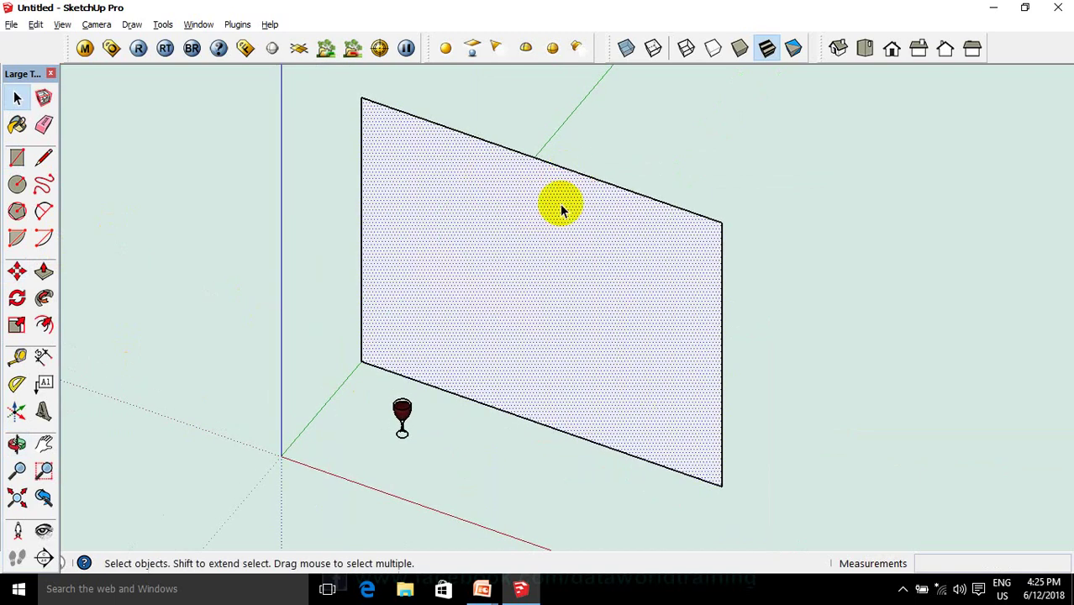
middle_click_drag(517, 247, 522, 228)
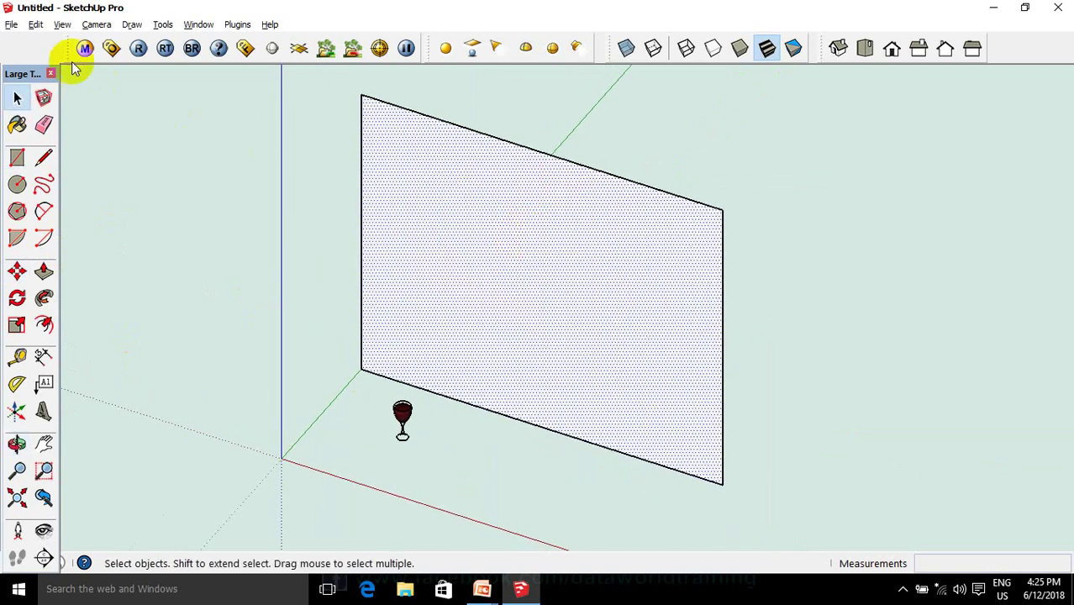
Import the Desktop photo A (3) with Use as texture
left_click(11, 25)
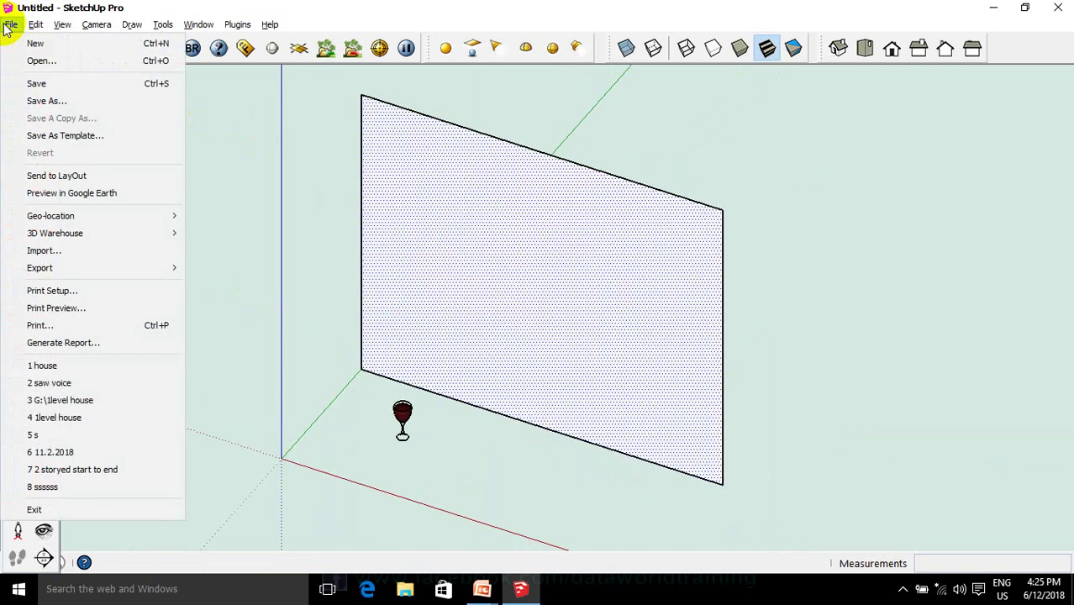
left_click(73, 249)
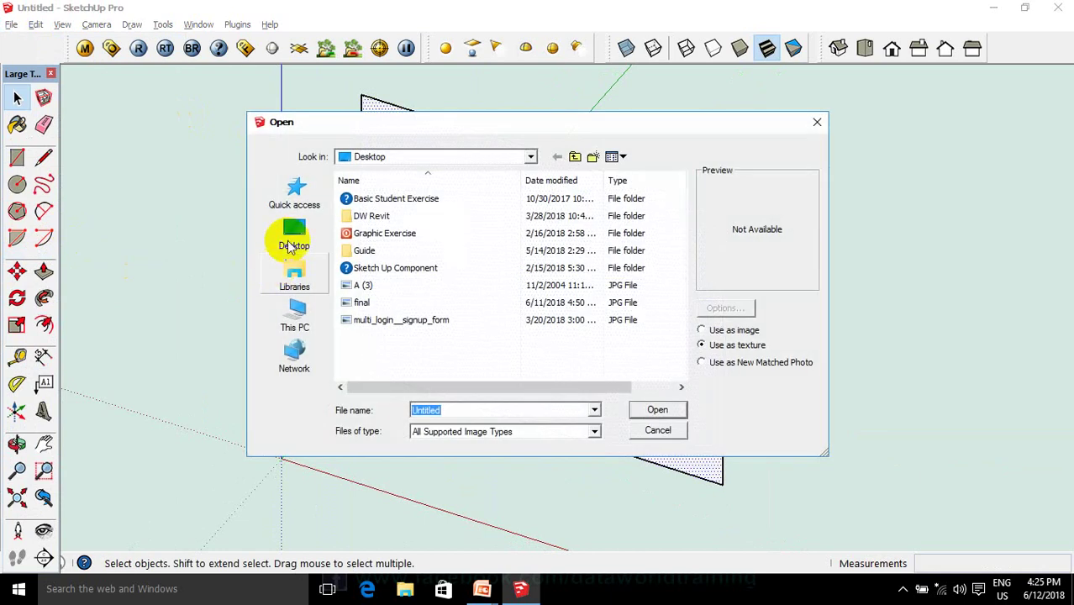
left_click(290, 245)
scroll(681, 215, "down", 3)
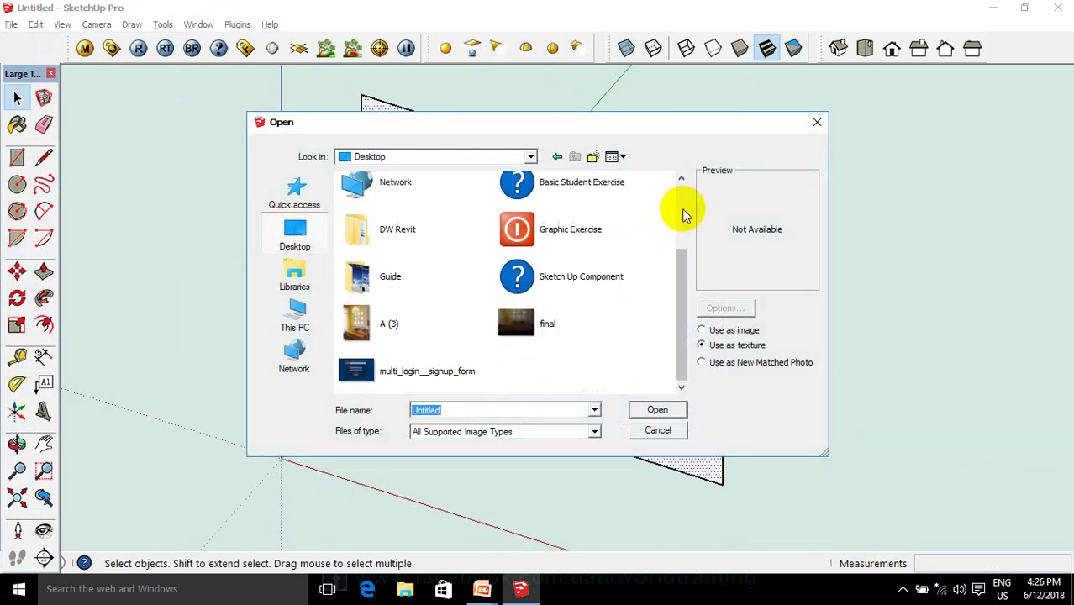
left_click(394, 323)
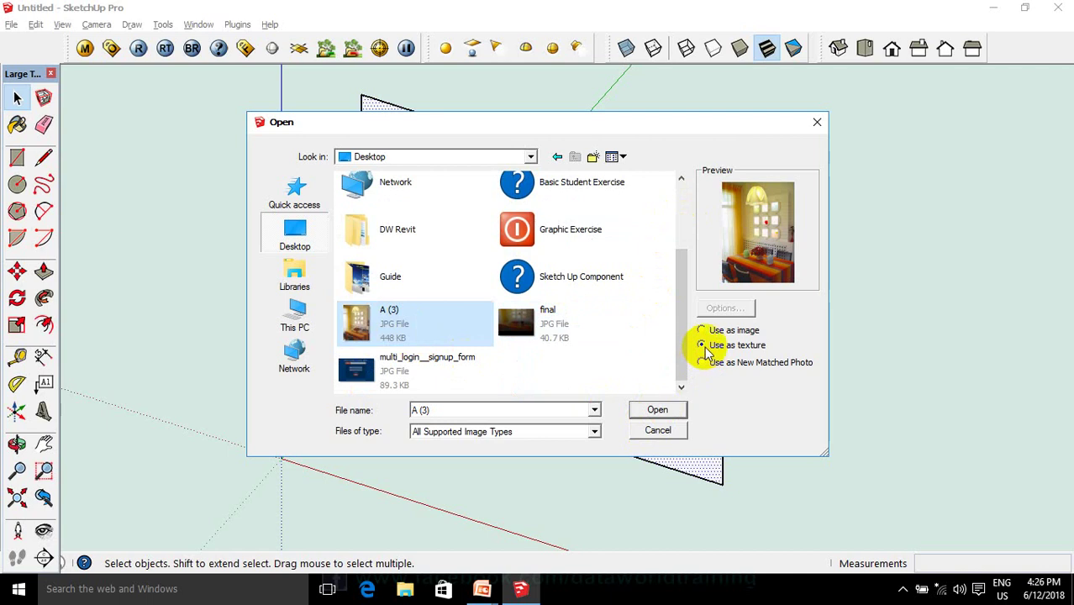
left_click(657, 412)
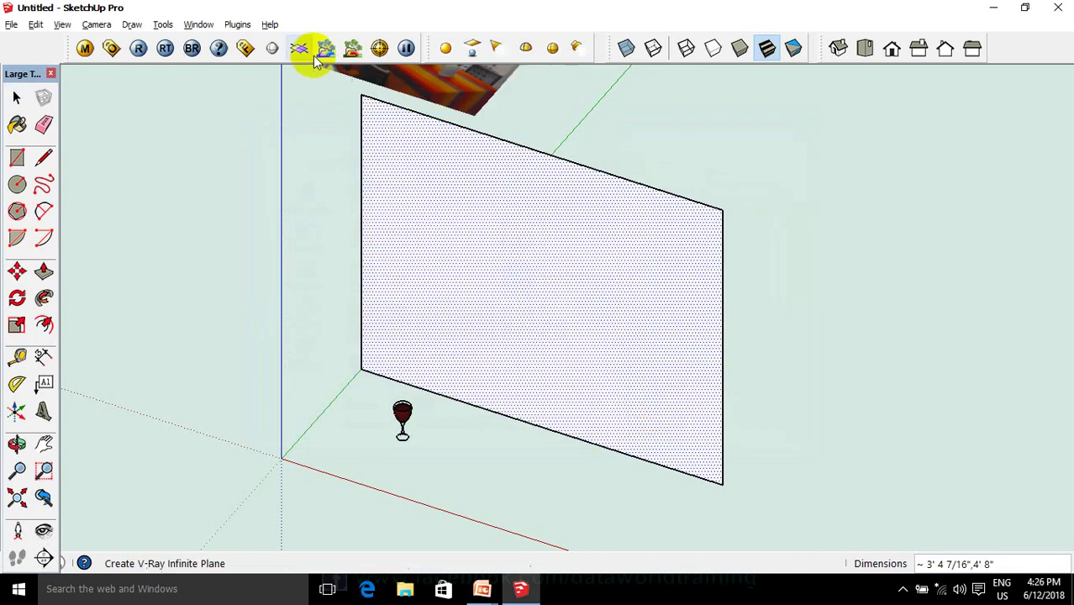
Place the photo texture on the backdrop face from its top-left corner downward
left_click(362, 96)
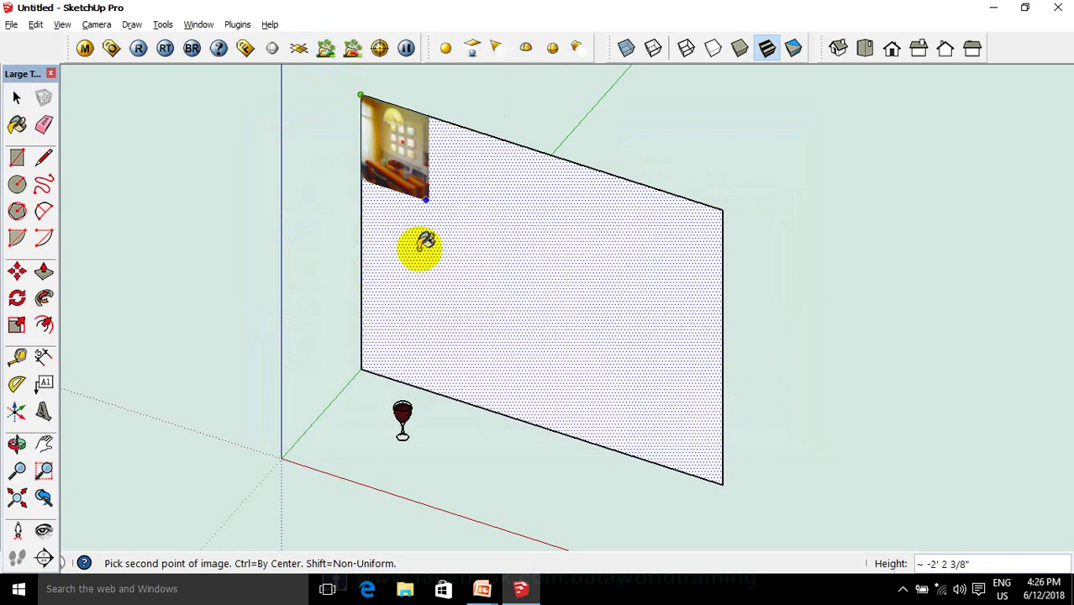
left_click(374, 365)
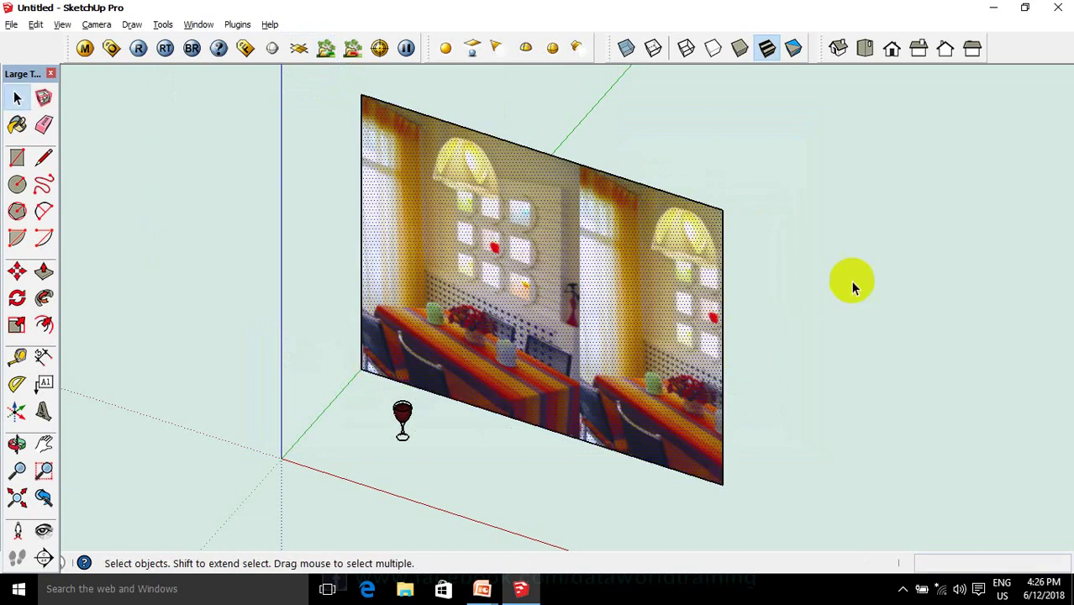
middle_click_drag(850, 280, 939, 245)
scroll(626, 385, "up", 2)
scroll(622, 387, "up", 2)
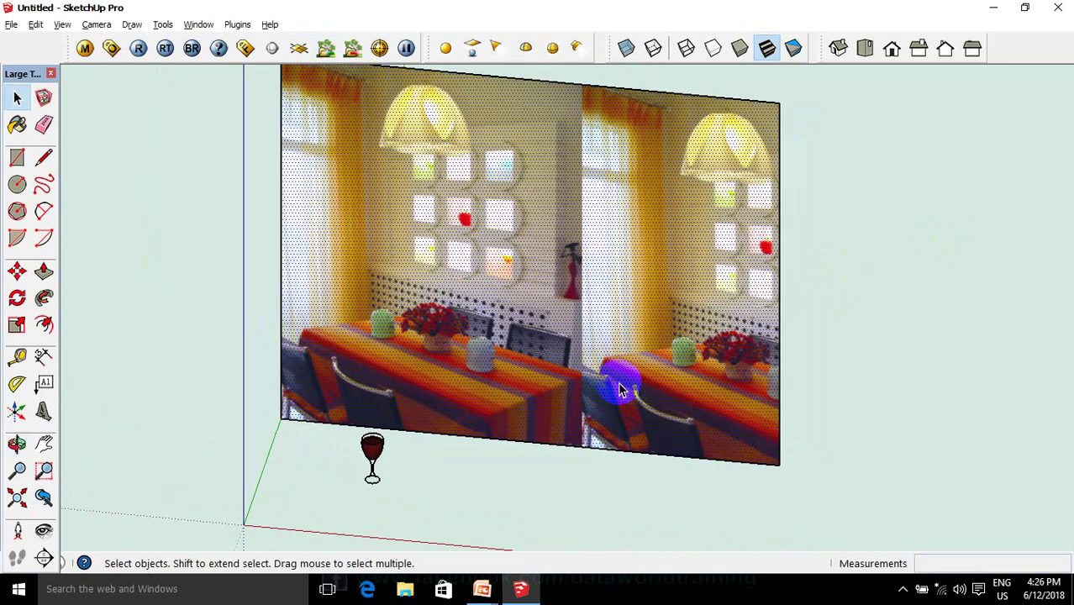
scroll(619, 389, "down", 2)
scroll(542, 306, "up", 1)
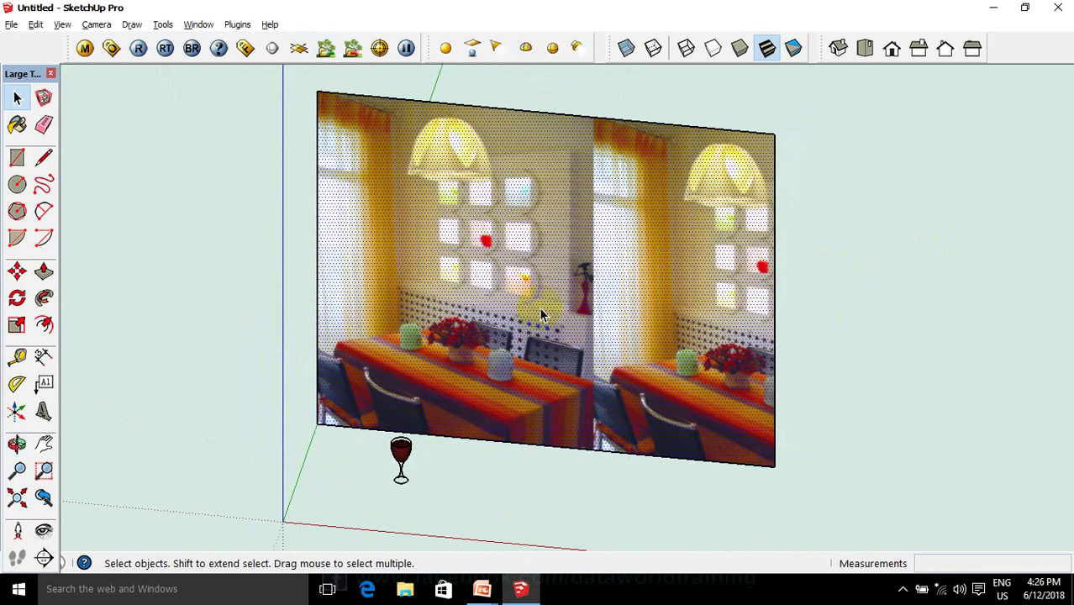
scroll(543, 316, "up", 1)
scroll(544, 319, "down", 1)
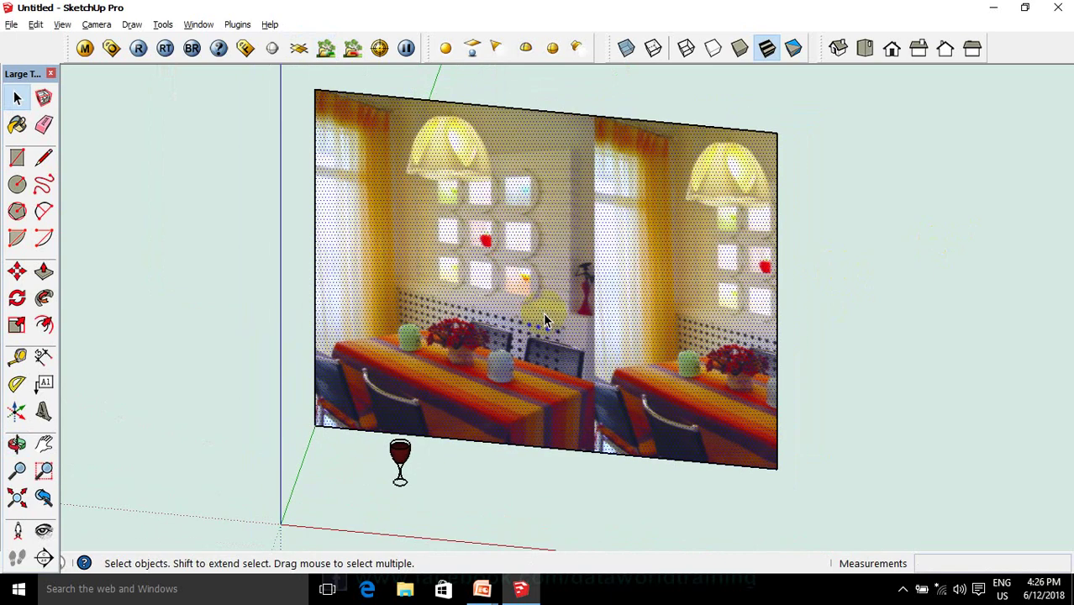
Enlarge the dining-room texture on the backdrop using Texture Position's scale pin
right_click(545, 319)
mouse_move(586, 255)
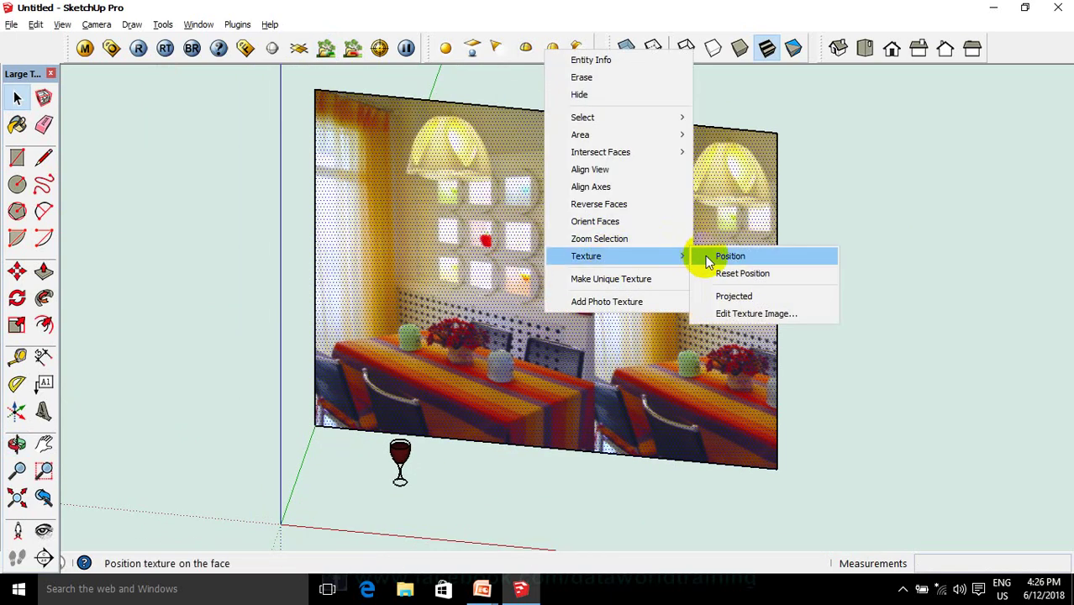
left_click(728, 257)
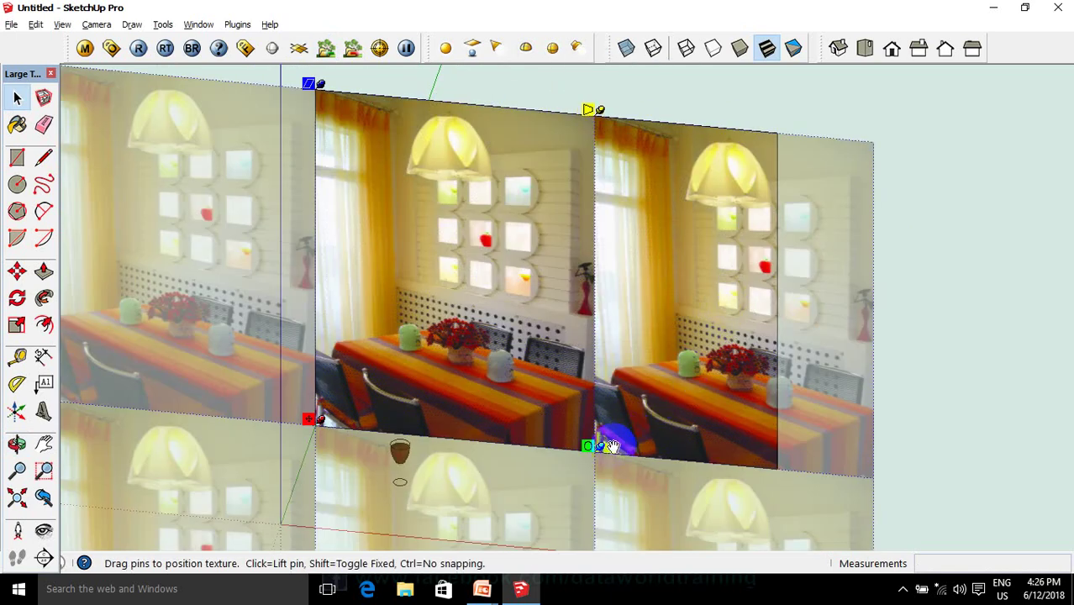
mouse_move(614, 448)
left_mouse_down()
mouse_move(790, 473)
mouse_move(778, 467)
left_mouse_up()
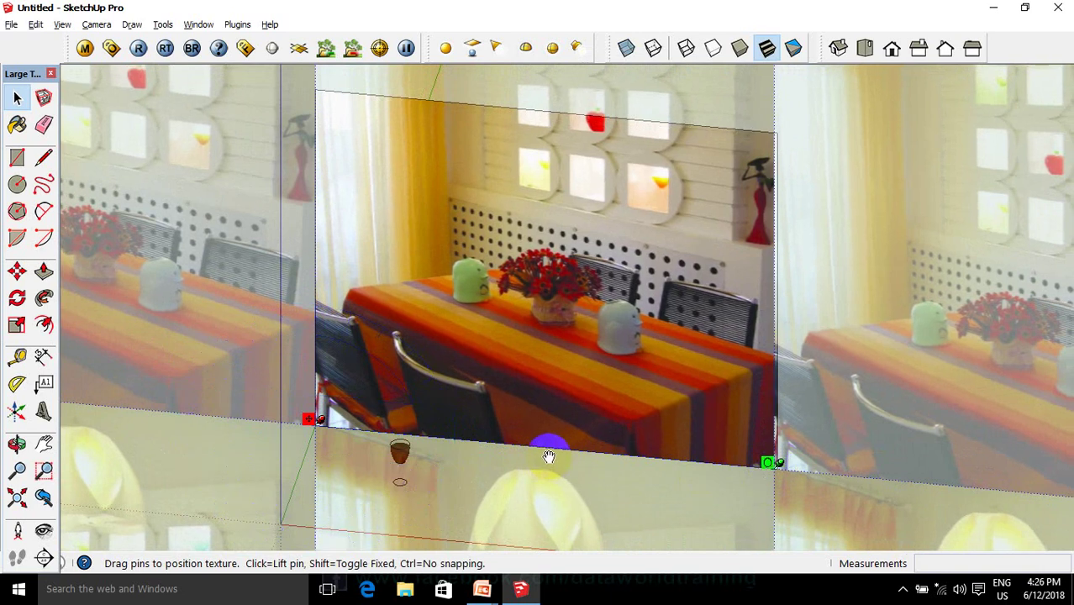
scroll(549, 458, "down", 1)
scroll(550, 463, "down", 1)
scroll(552, 468, "down", 1)
scroll(551, 467, "down", 1)
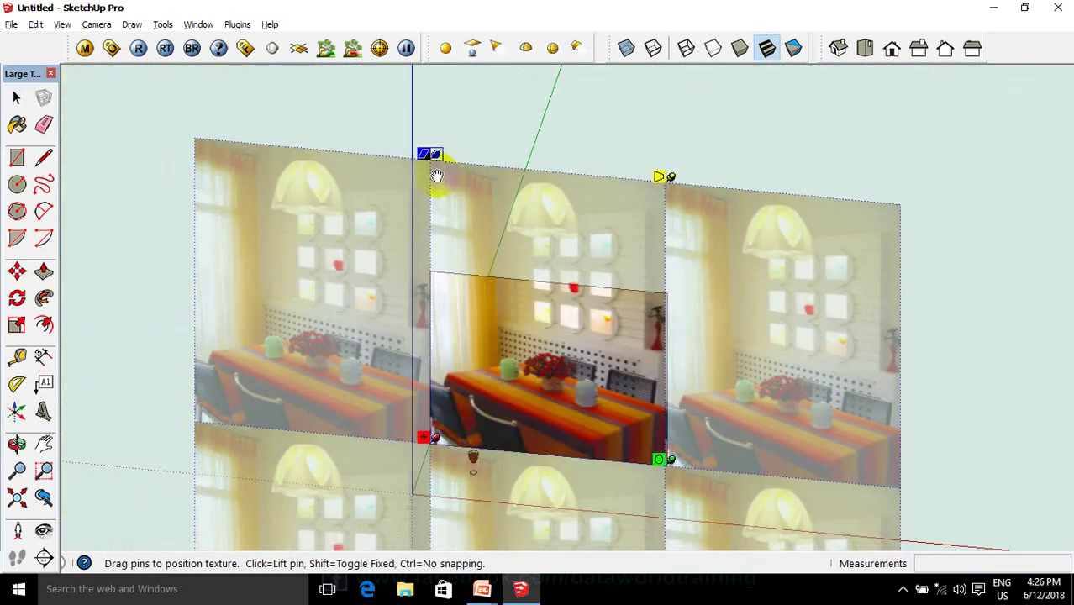
Shift the texture down so one full photo fills the wall, and finish positioning
left_click_drag(439, 158, 437, 282)
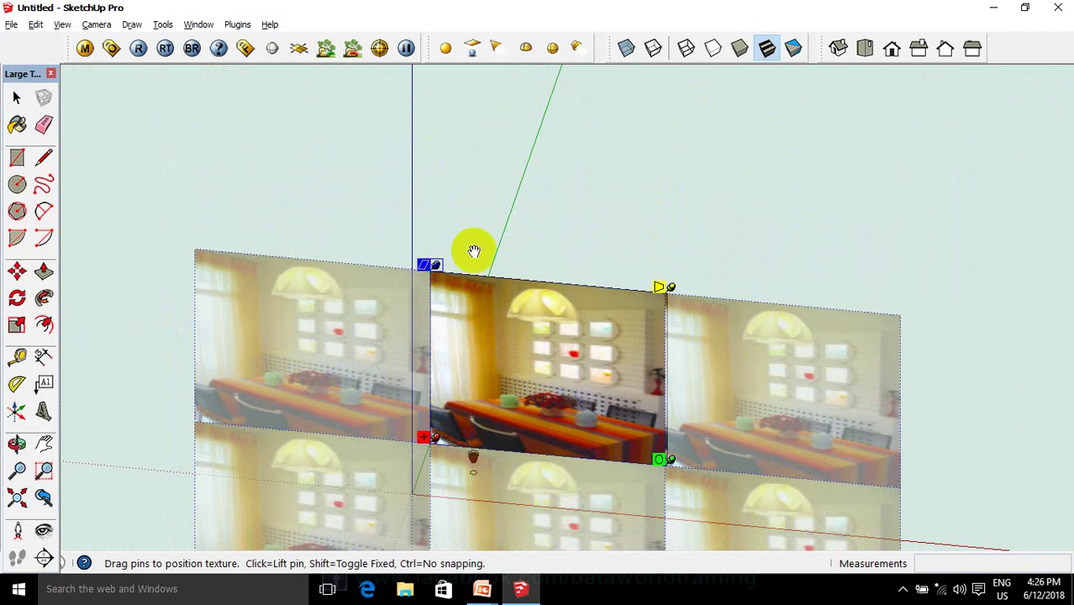
left_click(473, 251)
left_click(475, 247)
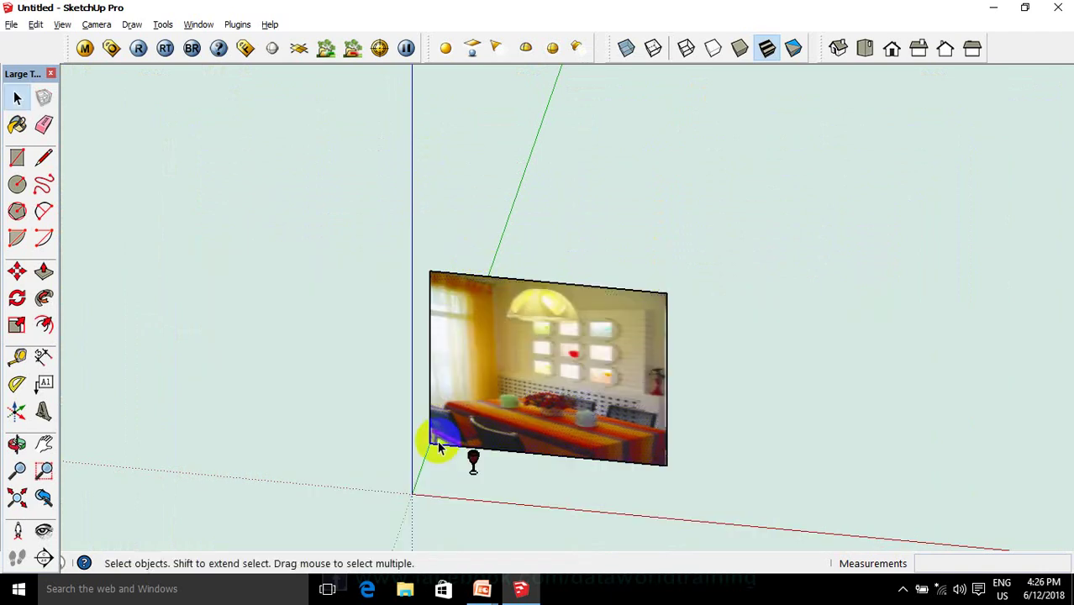
scroll(439, 430, "up", 2)
scroll(528, 486, "up", 2)
scroll(518, 491, "up", 1)
middle_click_drag(518, 508, 516, 510)
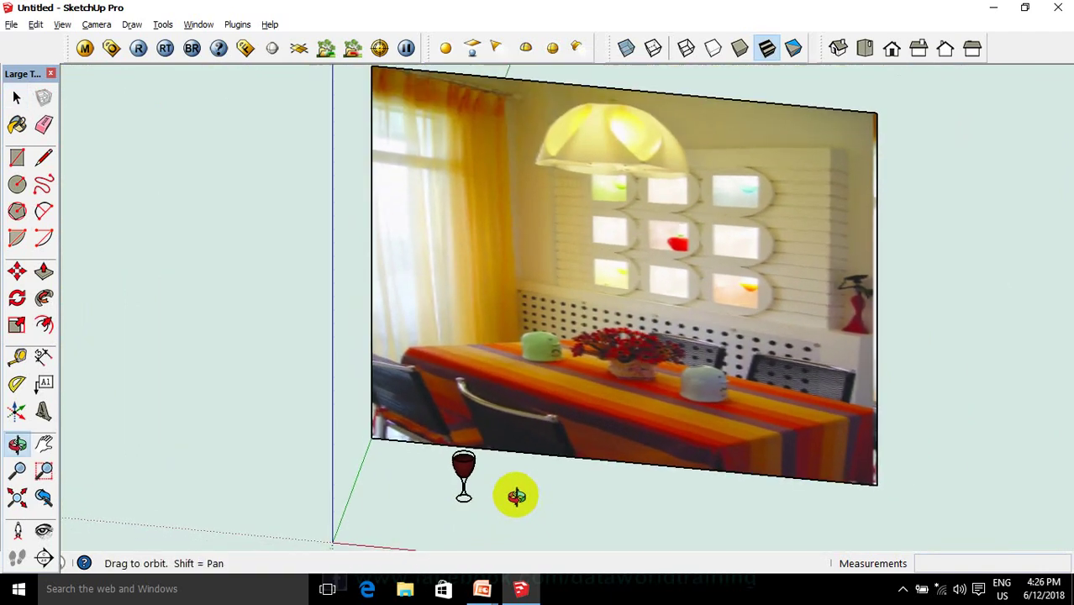
scroll(511, 514, "down", 1)
scroll(509, 517, "up", 1)
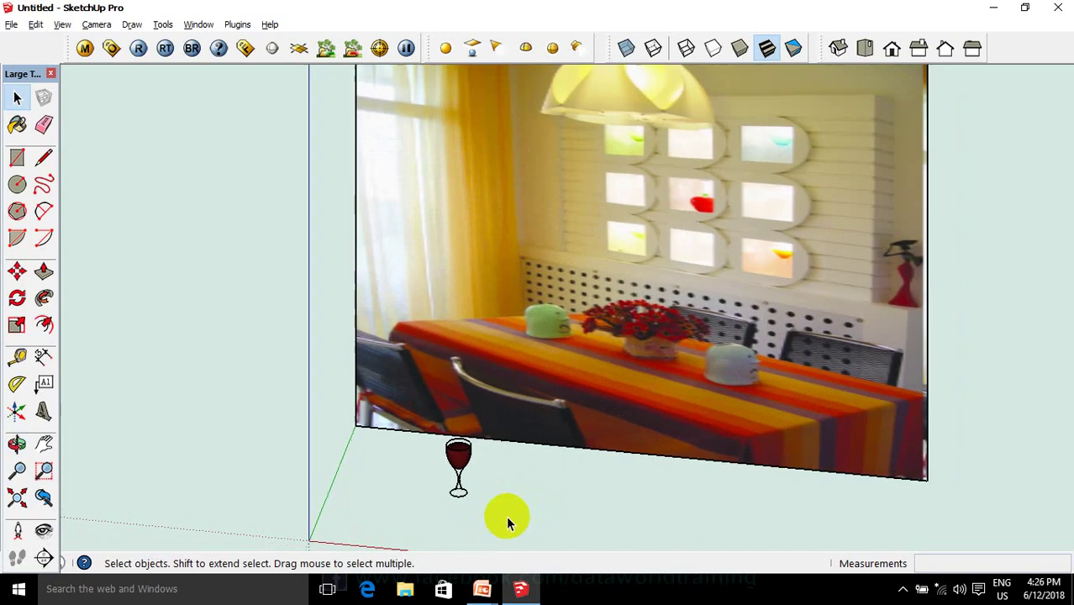
scroll(500, 513, "up", 2)
scroll(495, 510, "up", 1)
scroll(487, 484, "down", 1)
scroll(509, 480, "down", 1)
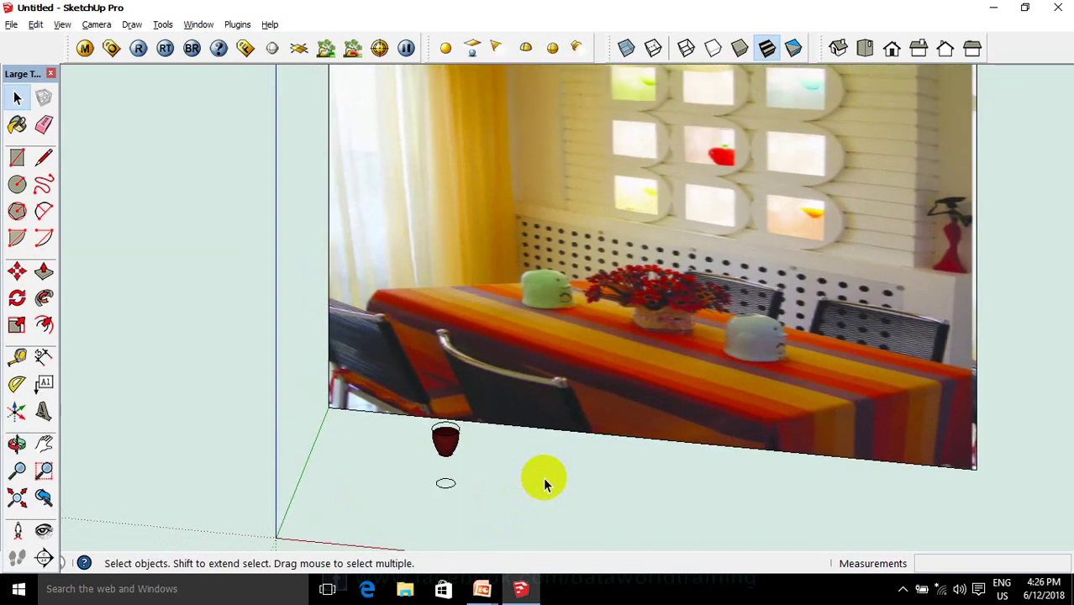
Draw a V-Ray rectangle light beside the backdrop from two corners
left_click(472, 49)
scroll(370, 294, "down", 2)
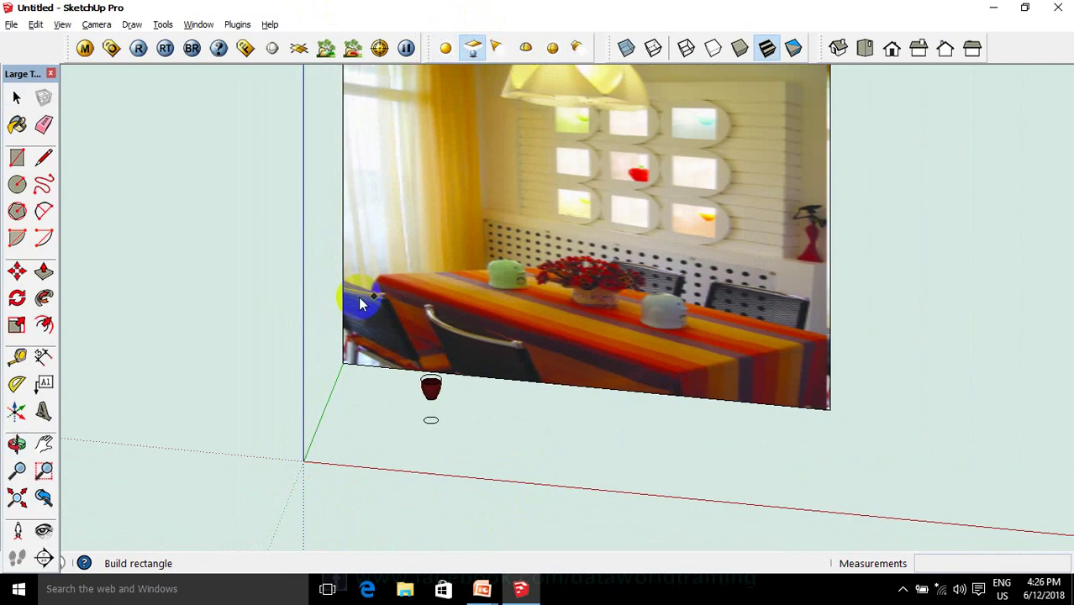
scroll(510, 319, "down", 1)
scroll(768, 321, "down", 1)
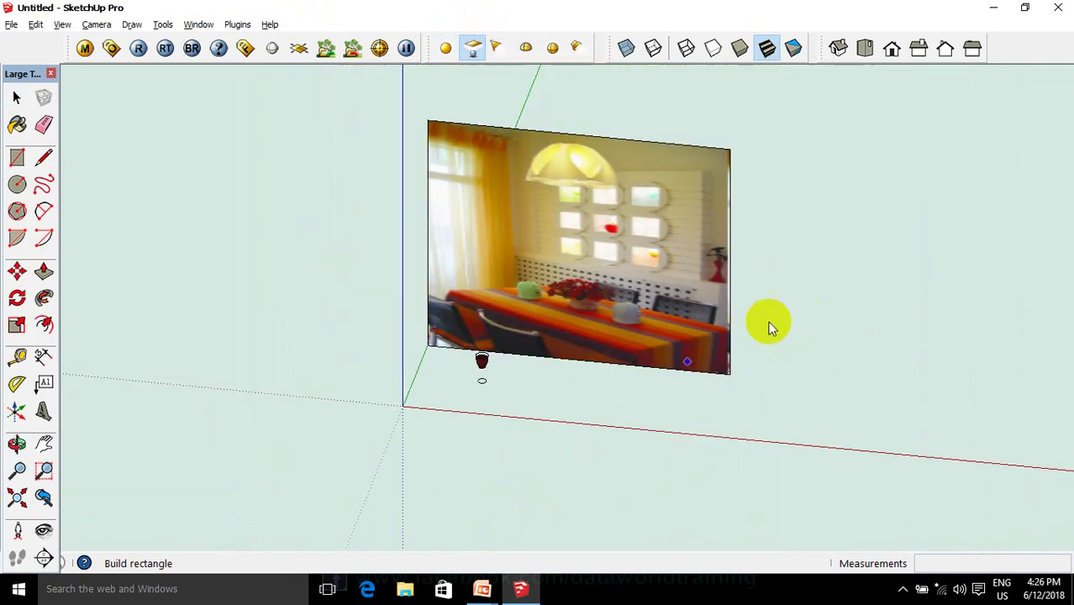
left_click(775, 280)
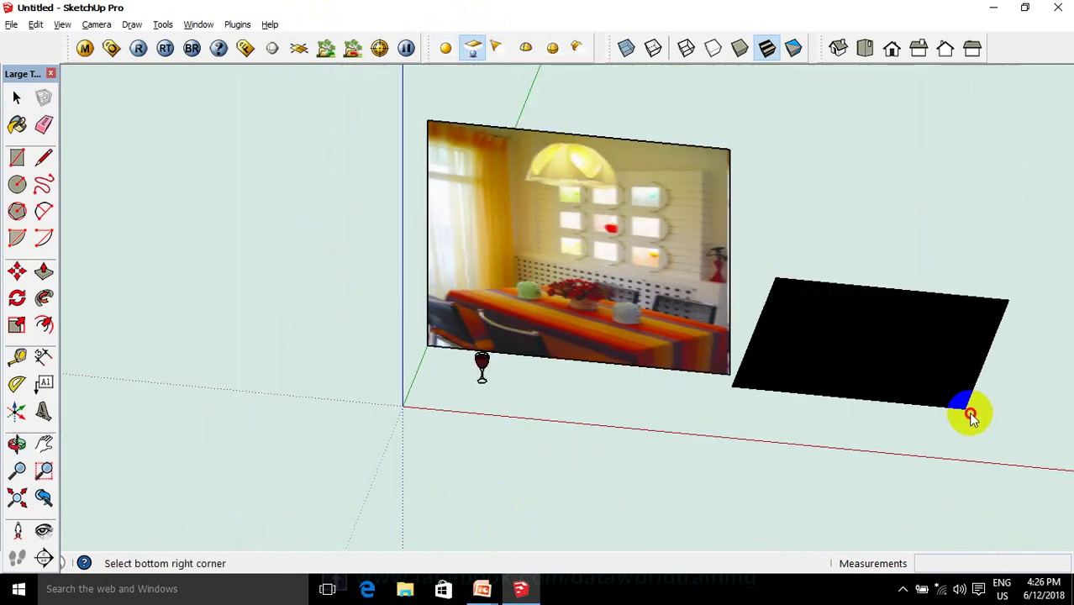
left_click(965, 436)
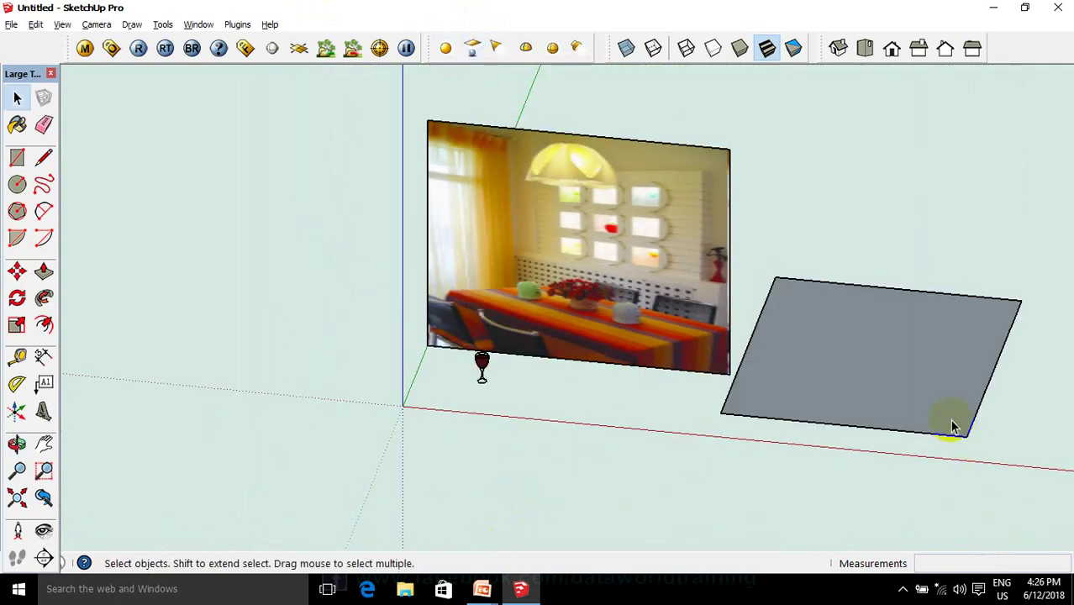
Move the rectangle light to the picture's top corner, above the wine glass
key("m")
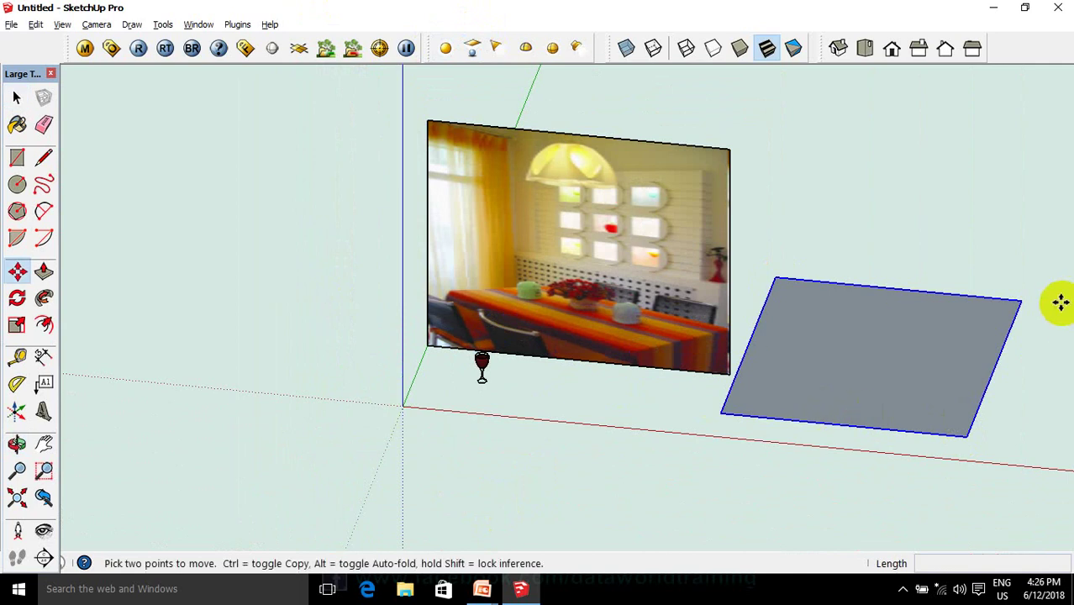
left_click(1017, 301)
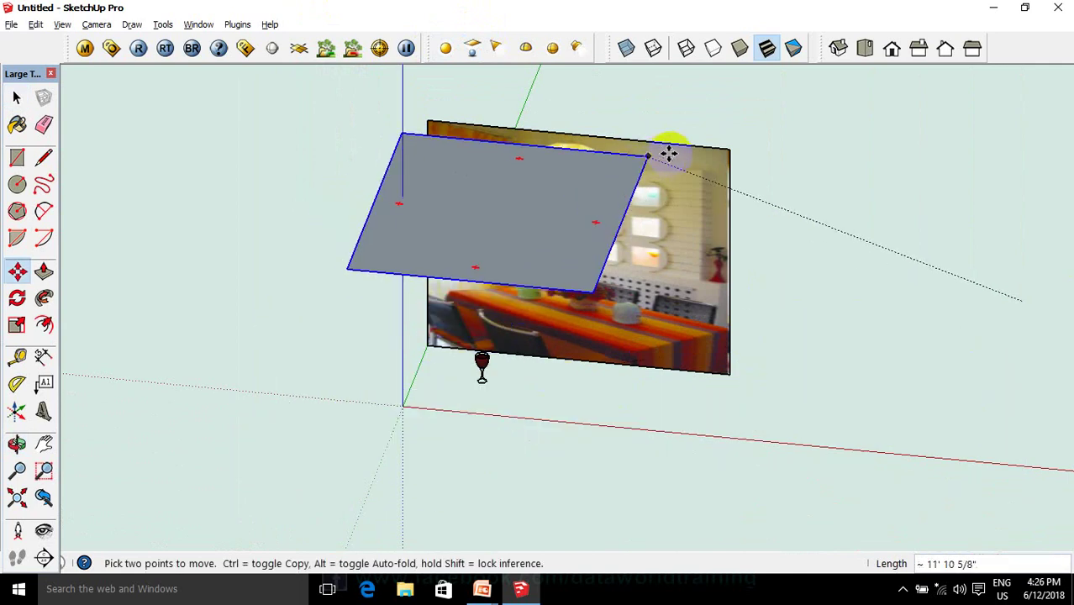
left_click(676, 145)
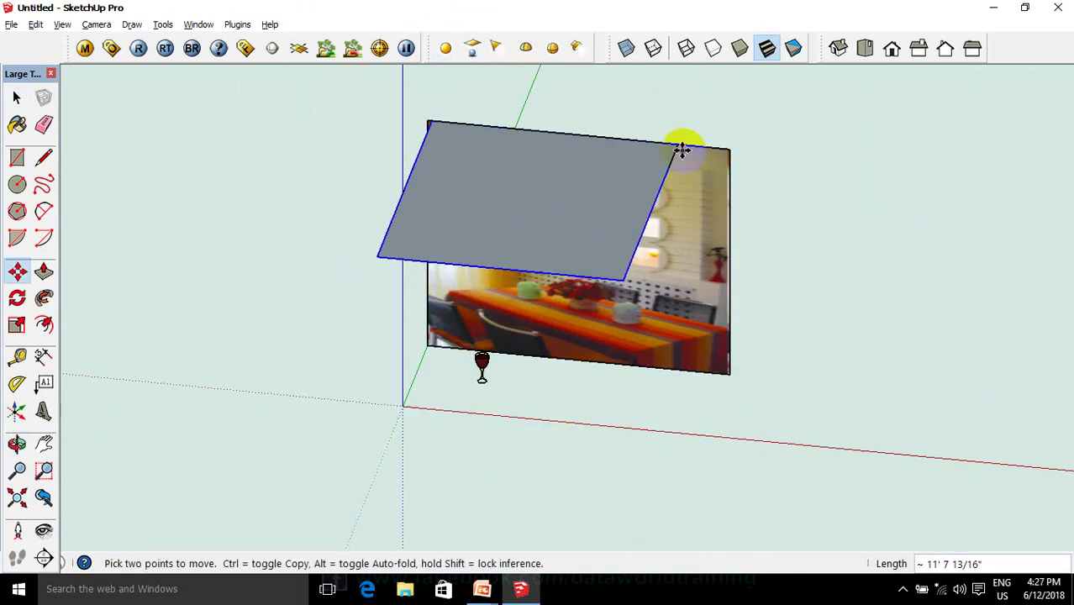
key("space")
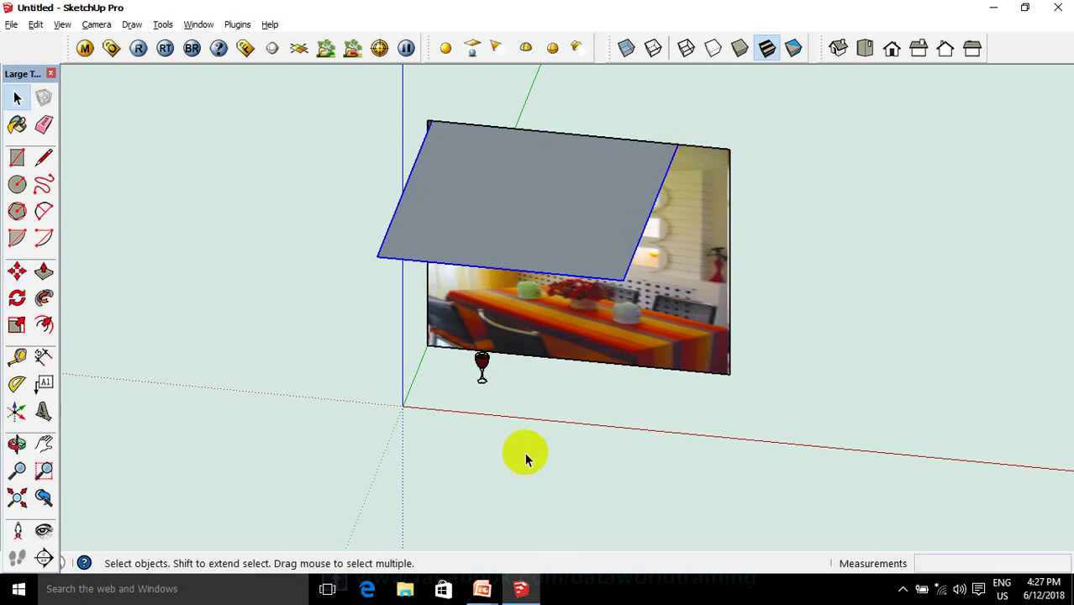
scroll(505, 362, "up", 1)
mouse_move(505, 363)
middle_mouse_down()
mouse_move(522, 364)
mouse_move(491, 439)
middle_mouse_up()
scroll(491, 439, "down", 1)
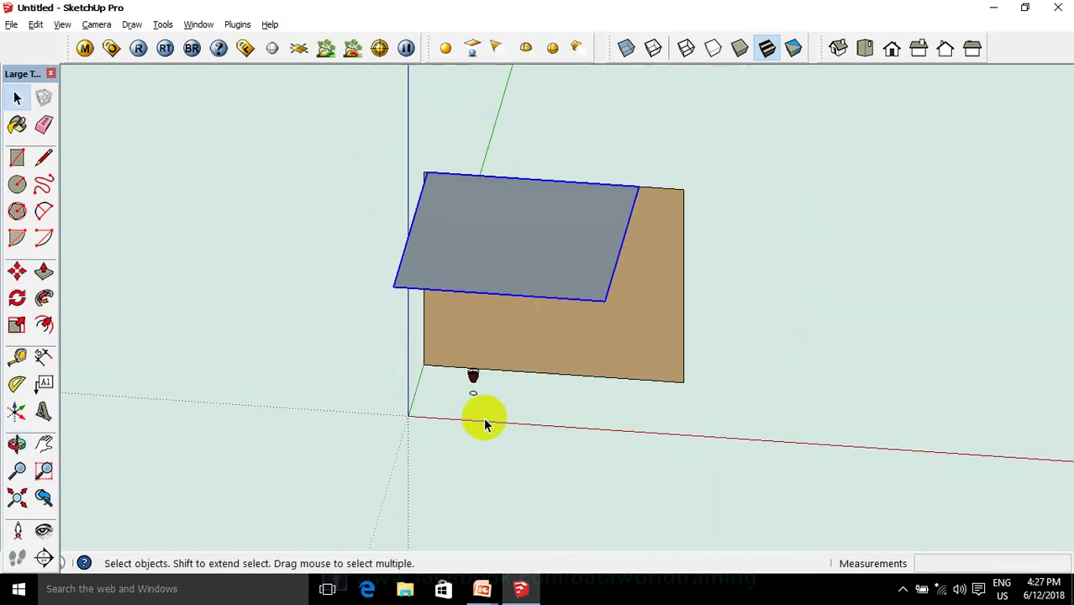
scroll(483, 422, "up", 1)
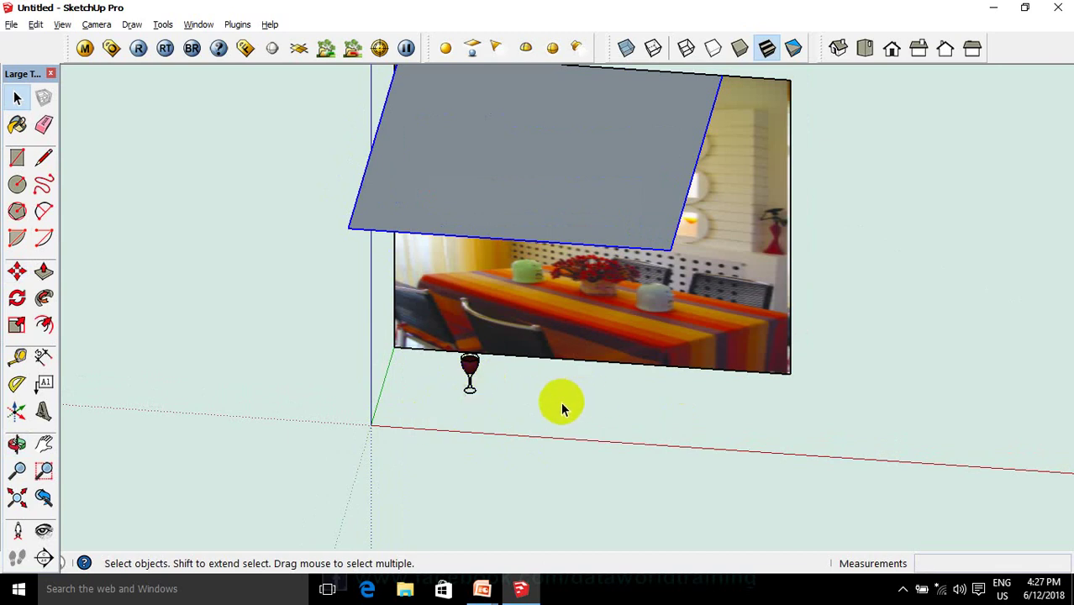
left_click(110, 56)
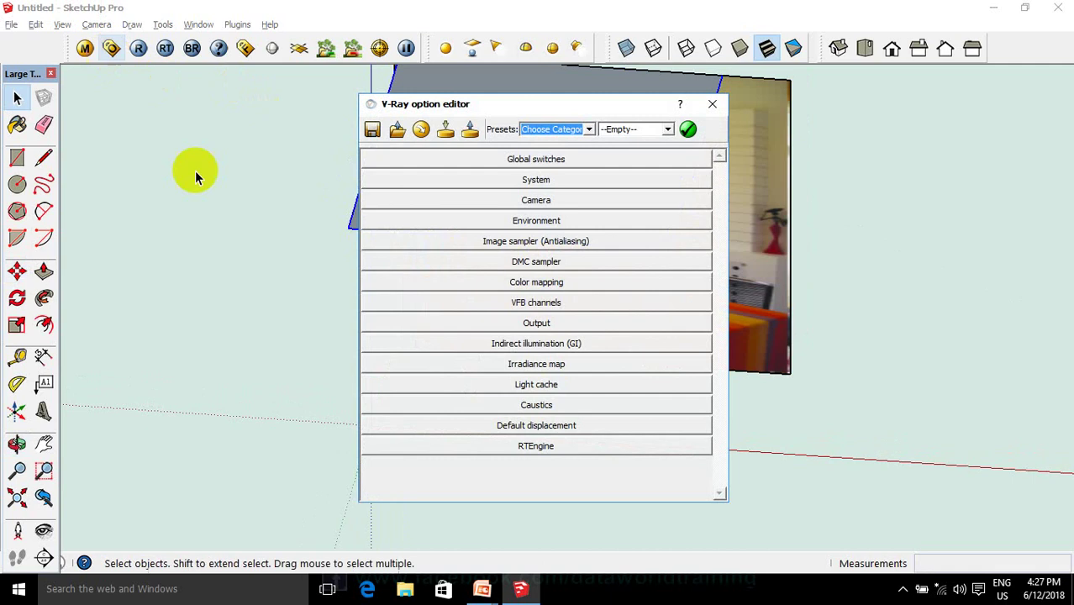
left_click(504, 223)
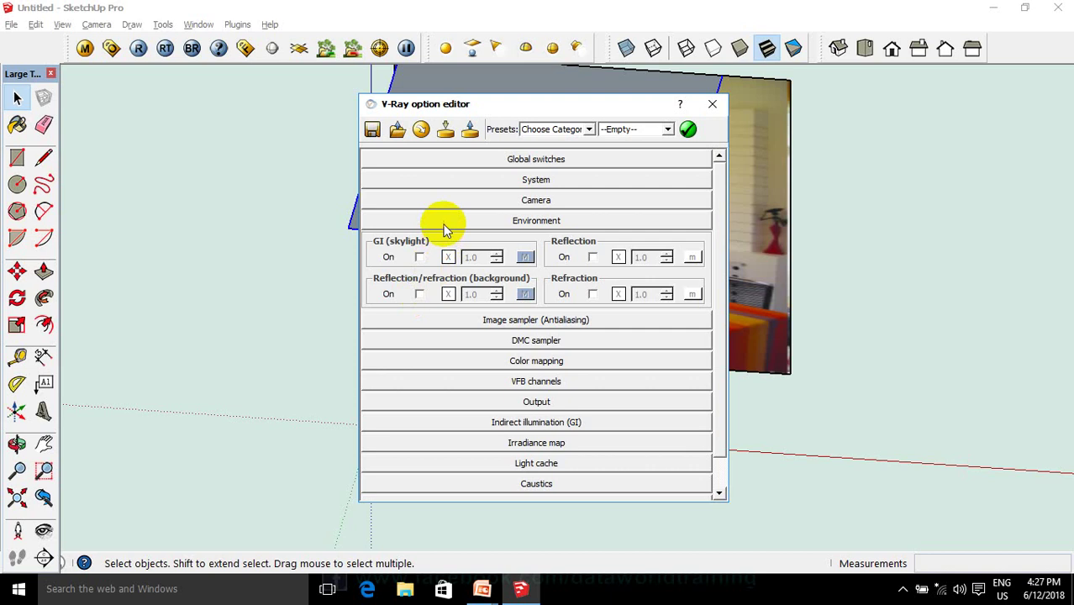
left_click(446, 222)
left_click(712, 103)
scroll(521, 357, "up", 2)
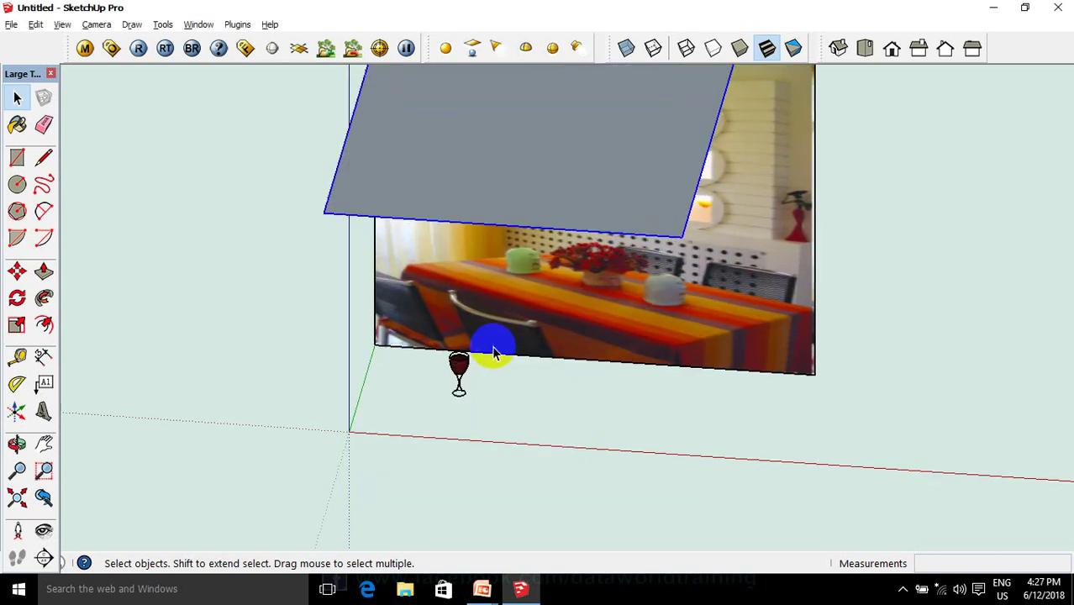
scroll(492, 353, "up", 2)
Move the wine glass up onto the pictured dining table beside the white cup
mouse_move(491, 353)
middle_mouse_down()
mouse_move(520, 314)
mouse_move(520, 338)
mouse_move(427, 316)
middle_mouse_up()
left_click(429, 360)
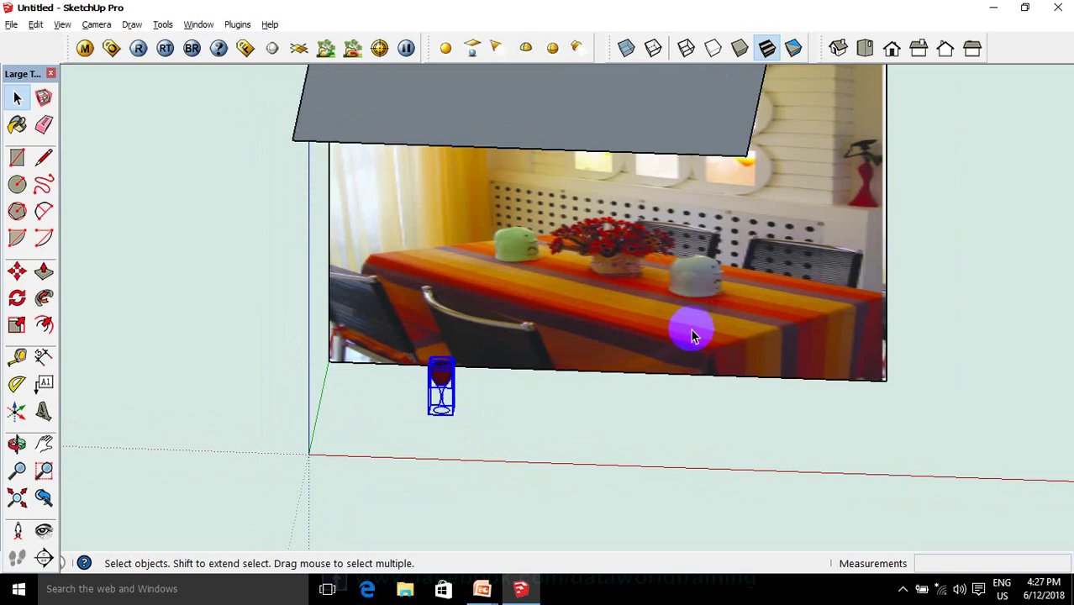
key("m")
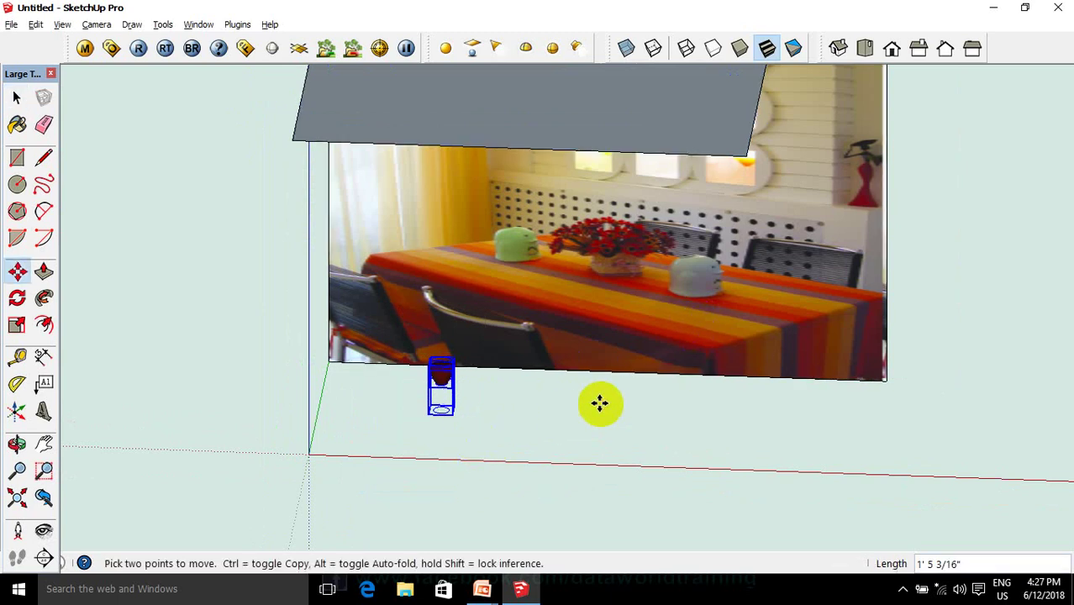
left_click(600, 405)
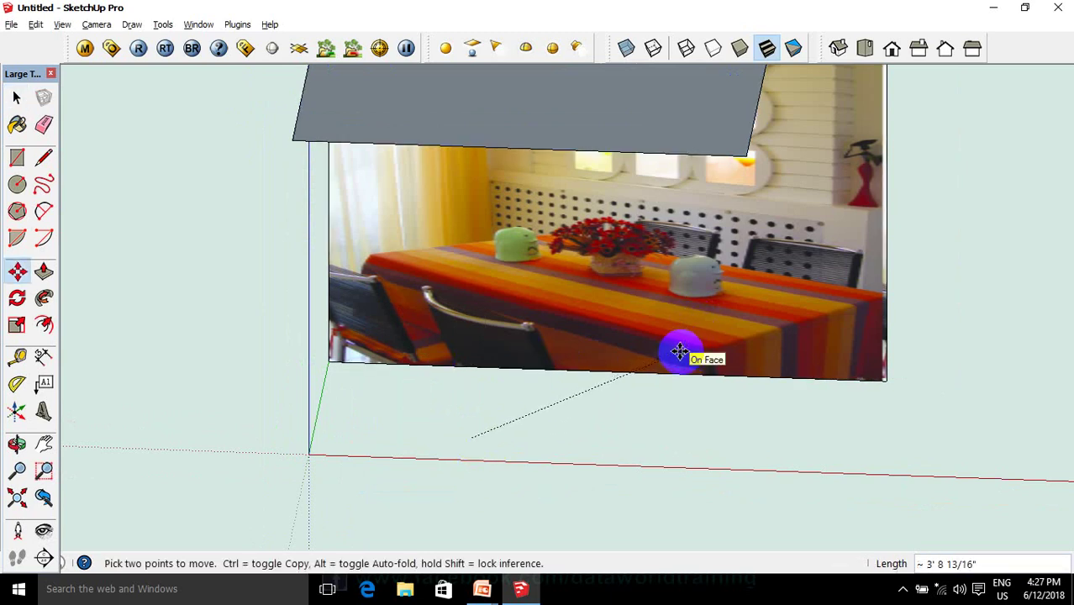
left_click(680, 352)
key("space")
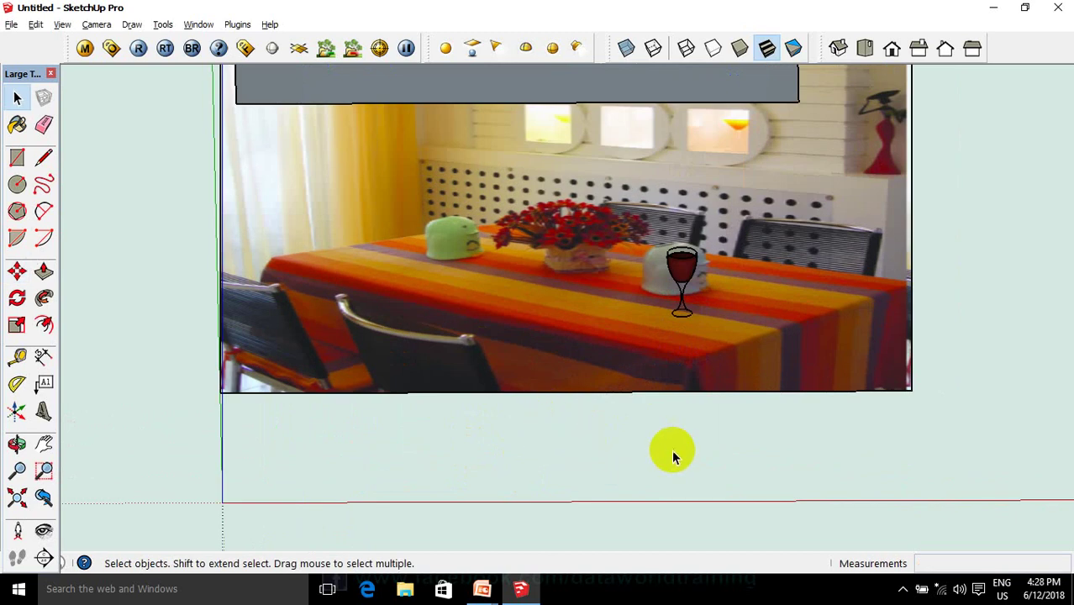
middle_click_drag(674, 450, 672, 348)
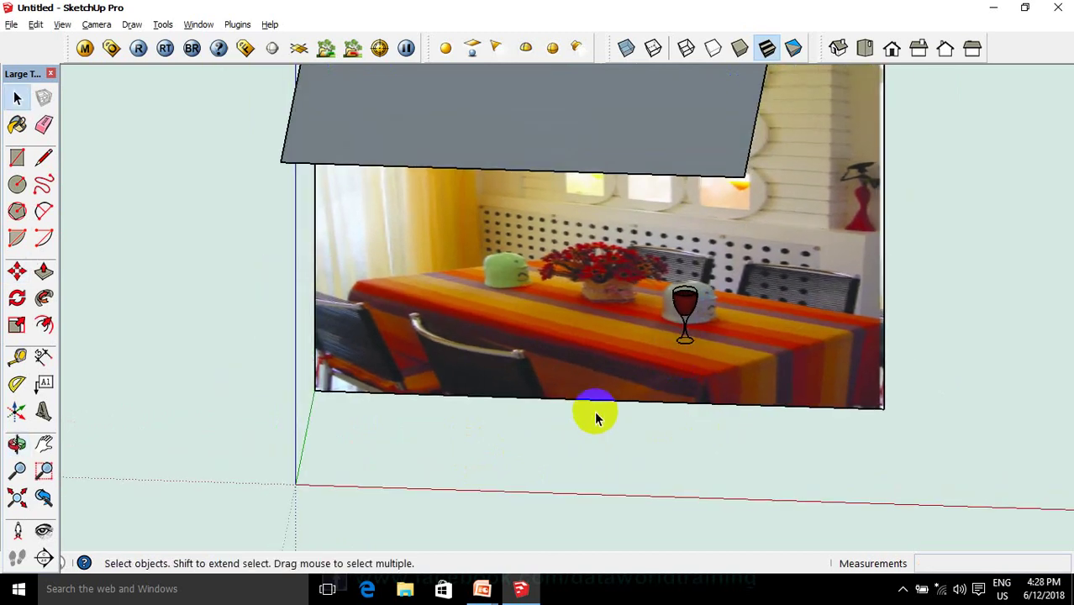
Switch the camera to Perspective and zoom in close on the glass and photographed table
left_click(96, 24)
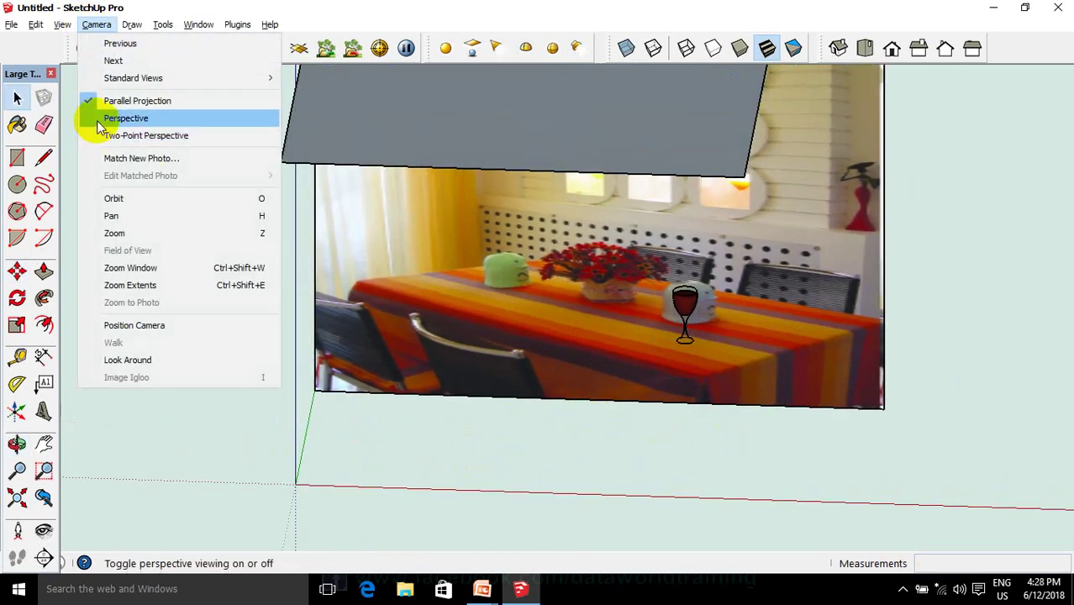
left_click(102, 118)
scroll(599, 312, "up", 2)
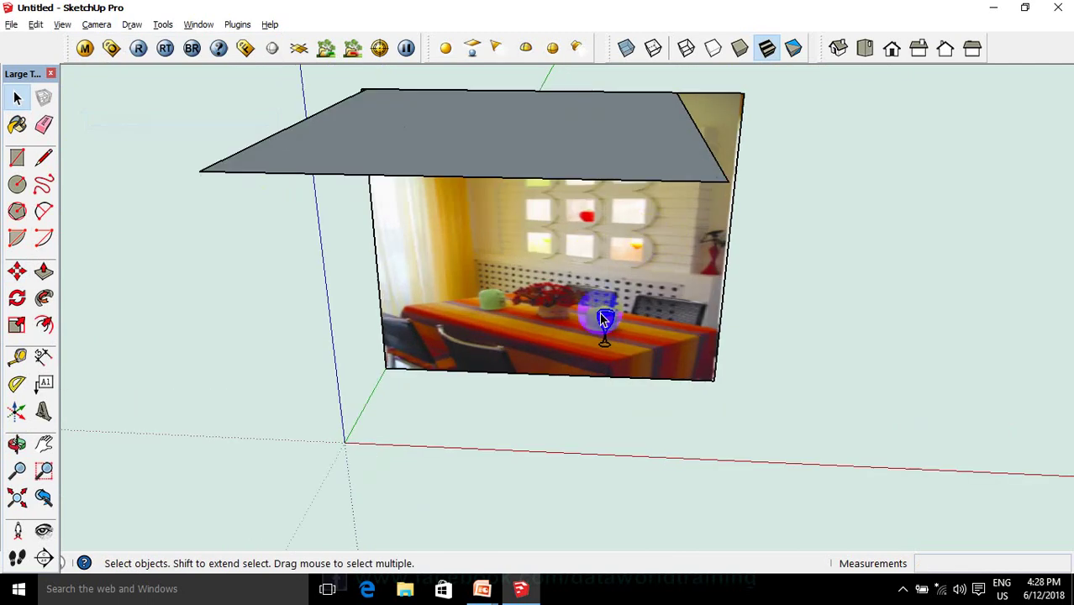
scroll(580, 307, "up", 2)
scroll(603, 288, "up", 2)
scroll(704, 268, "up", 3)
middle_click_drag(705, 268, 782, 284)
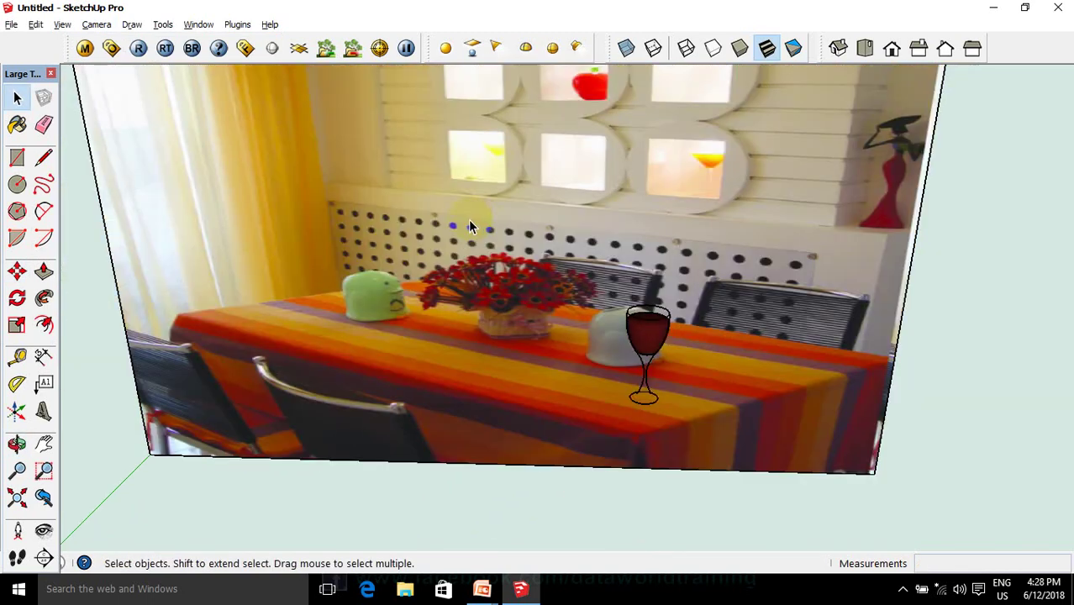
middle_click_drag(478, 227, 469, 211)
scroll(476, 222, "up", 2)
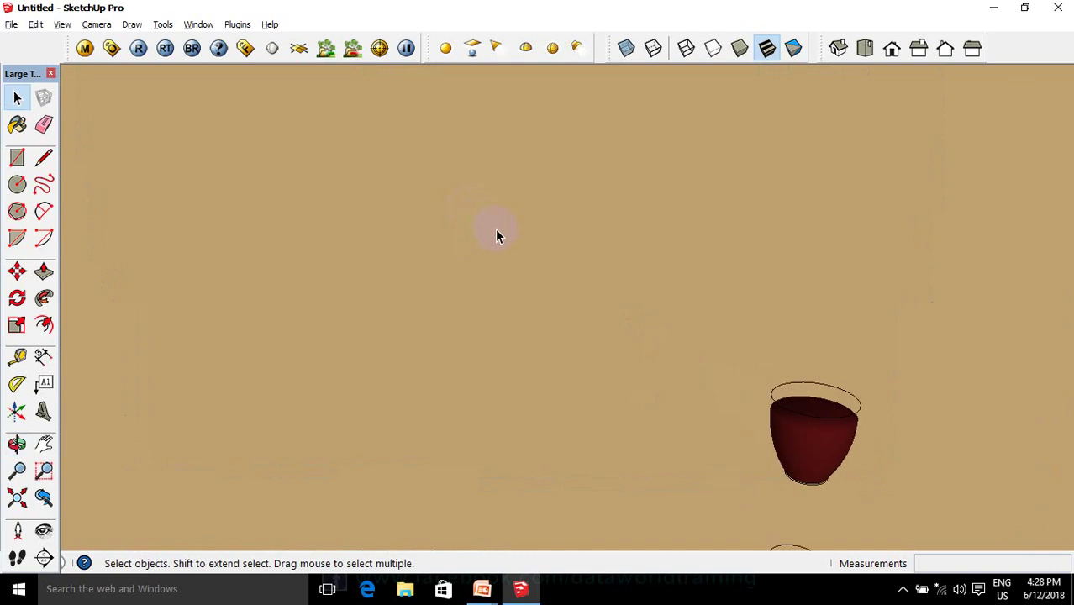
scroll(536, 240, "down", 2)
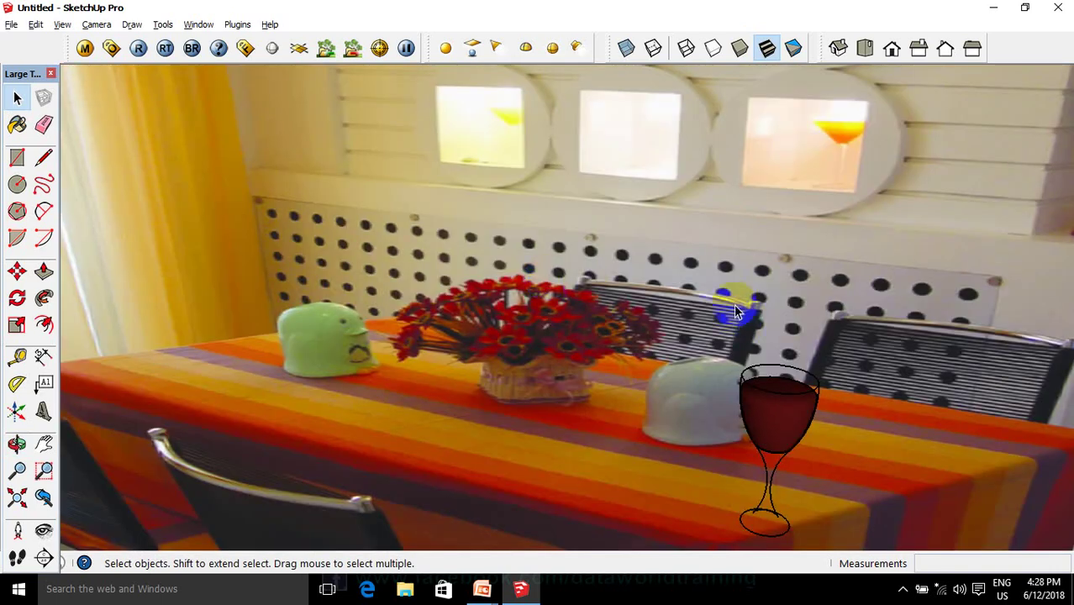
Shift the wine glass left onto the striped tablecloth in front of the white cup, then deselect
left_click(777, 517)
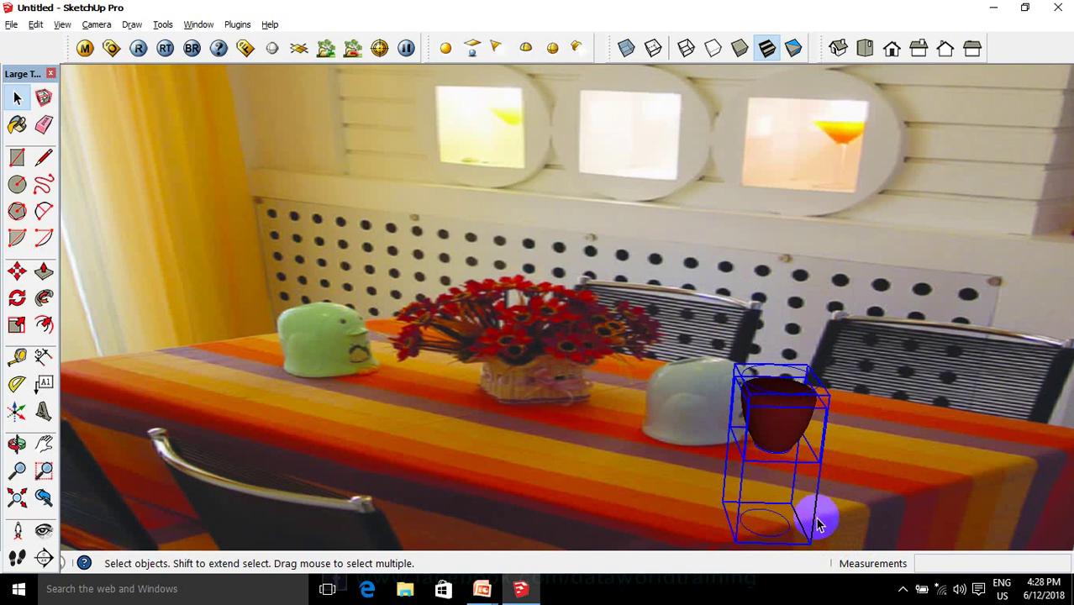
key("m")
left_click_drag(809, 510, 745, 507)
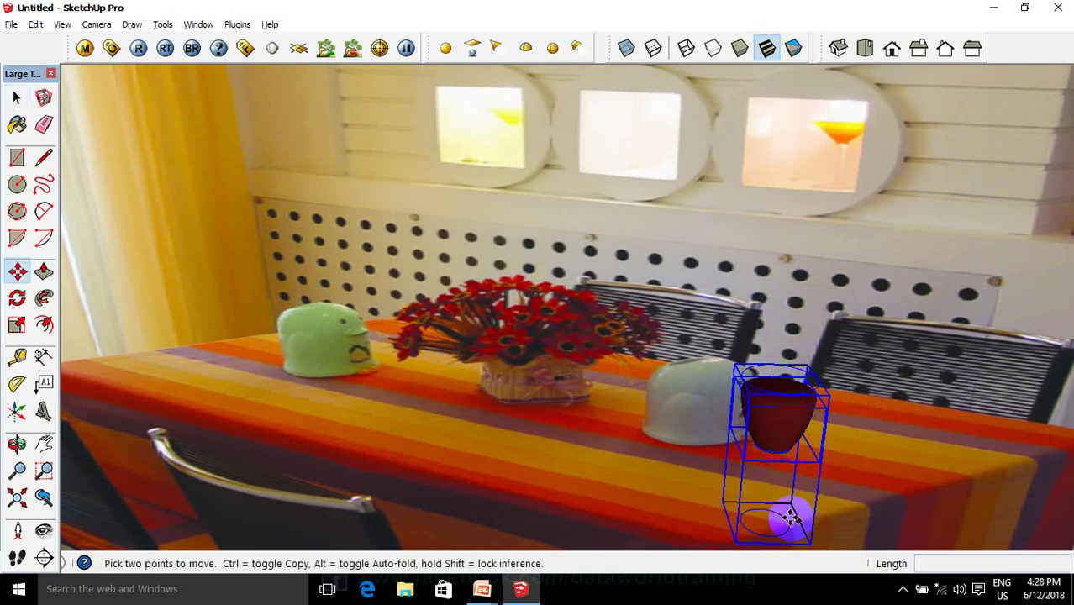
left_click(743, 508)
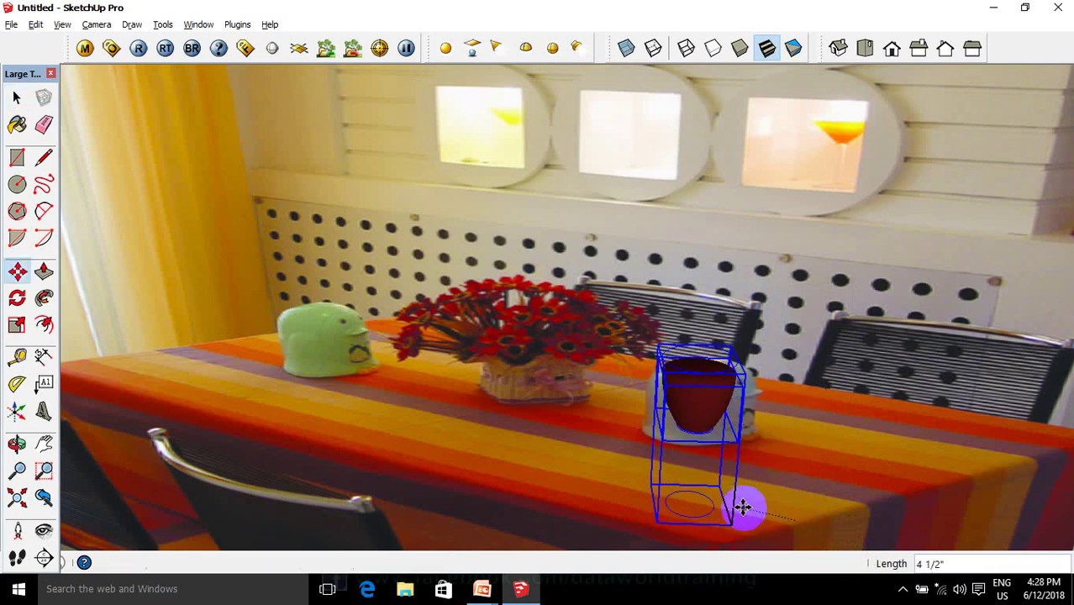
left_click(760, 520)
type("2\"")
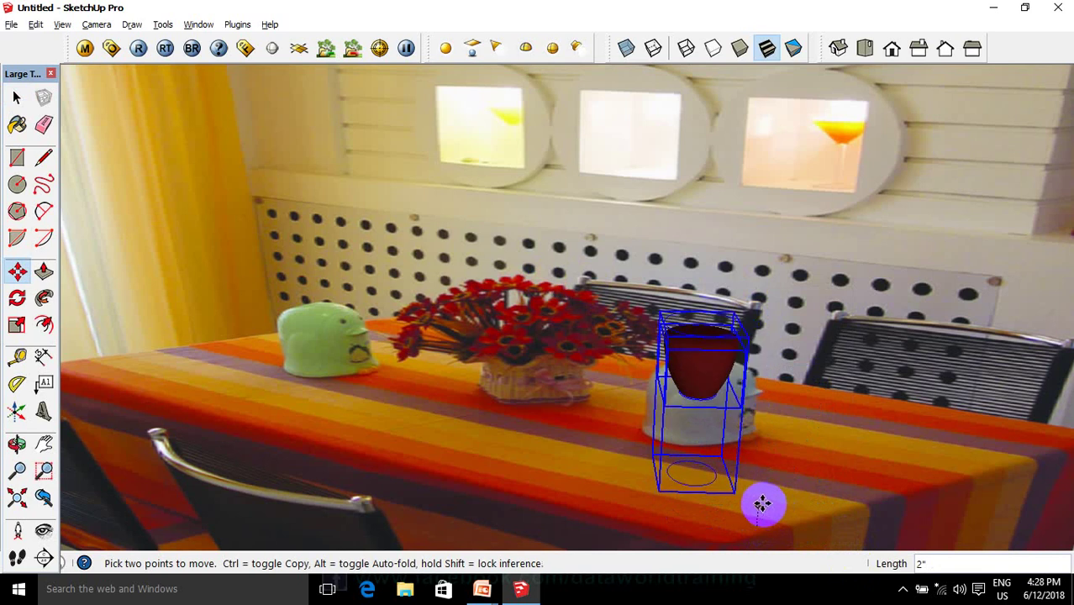
left_click(763, 502)
key("space")
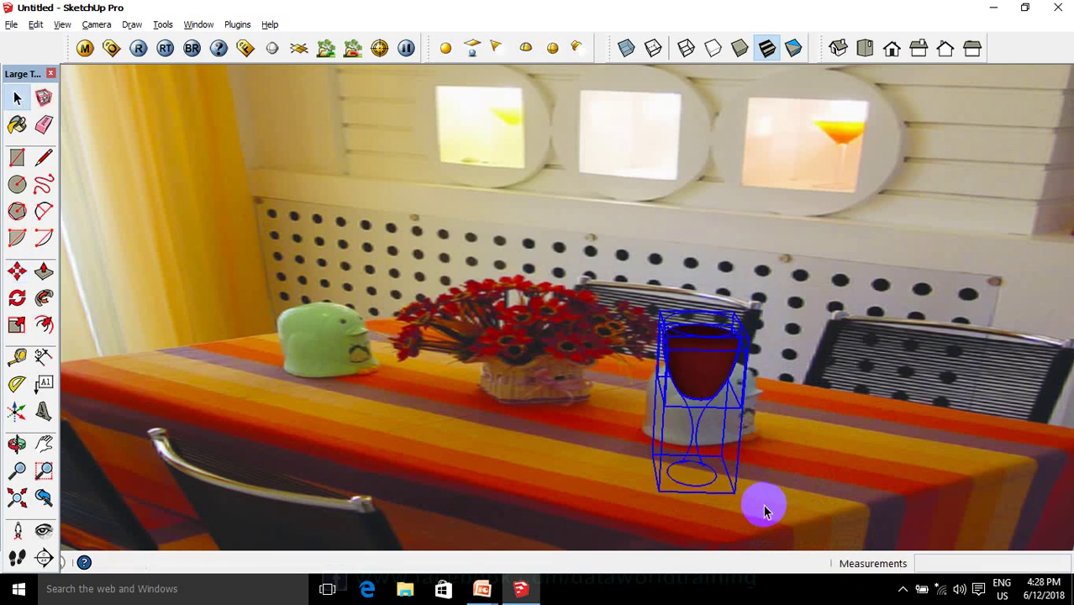
left_click(592, 481)
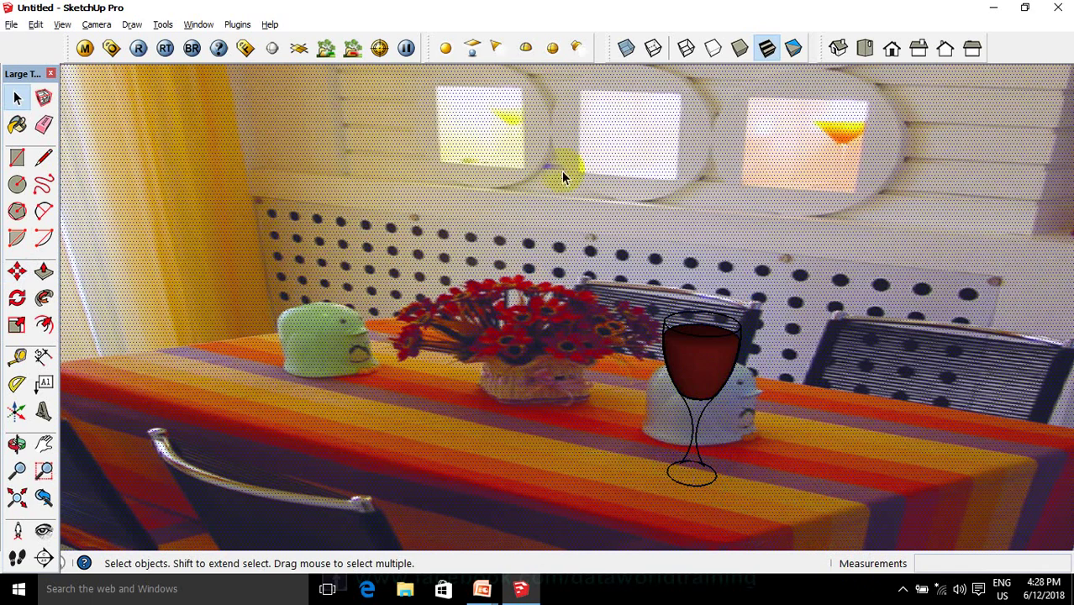
Start a V-Ray render of the glass on the dining table at 800 × 600
left_click(140, 49)
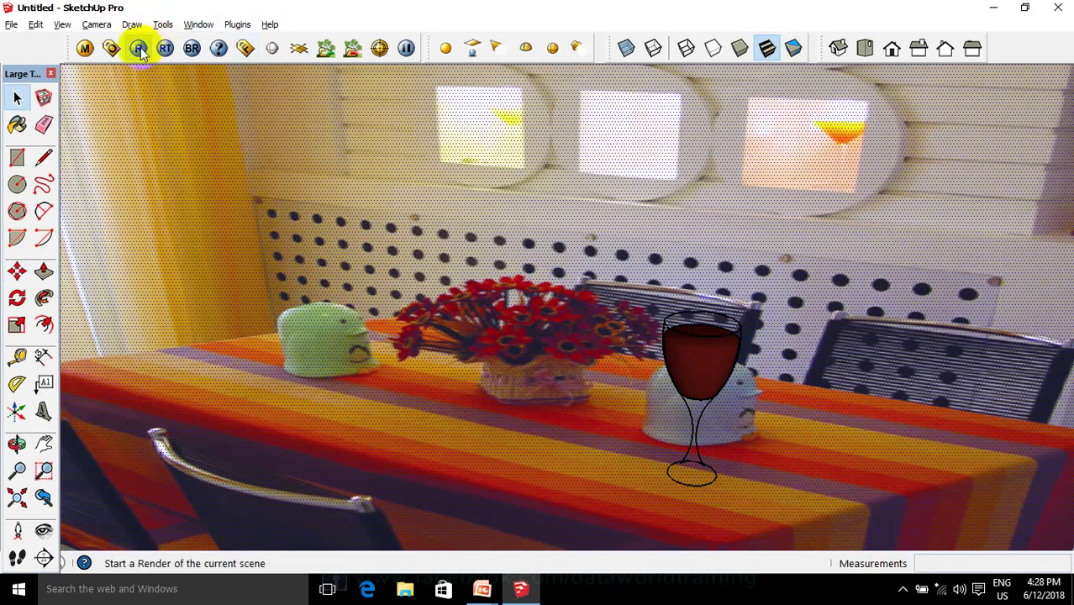